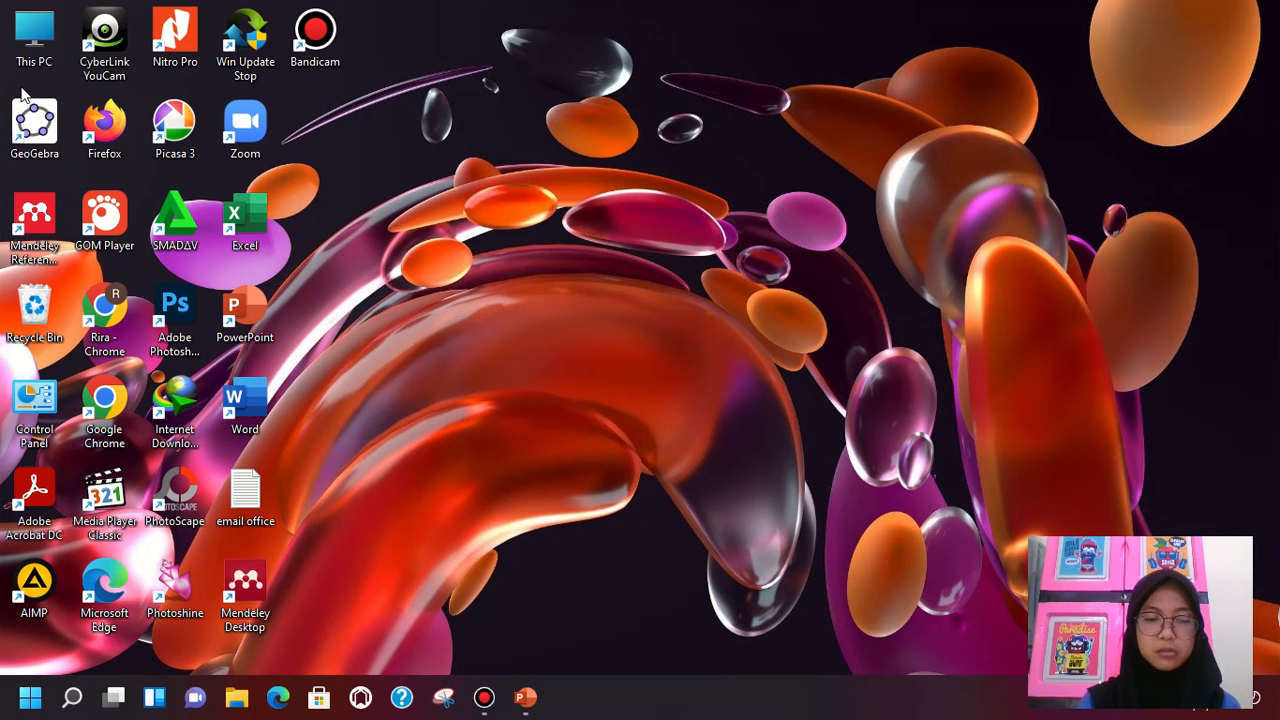
Start Google Chrome with the Person 1 profile and maximize its window
double_click(105, 400)
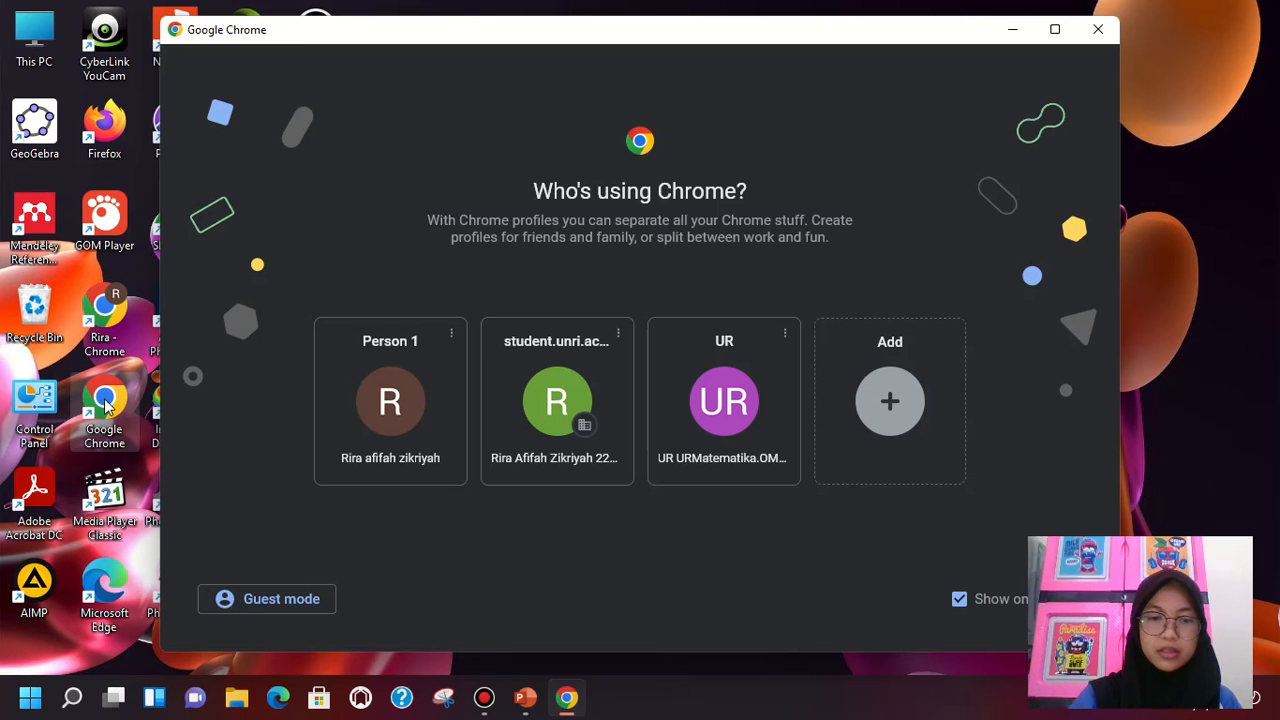
click(388, 378)
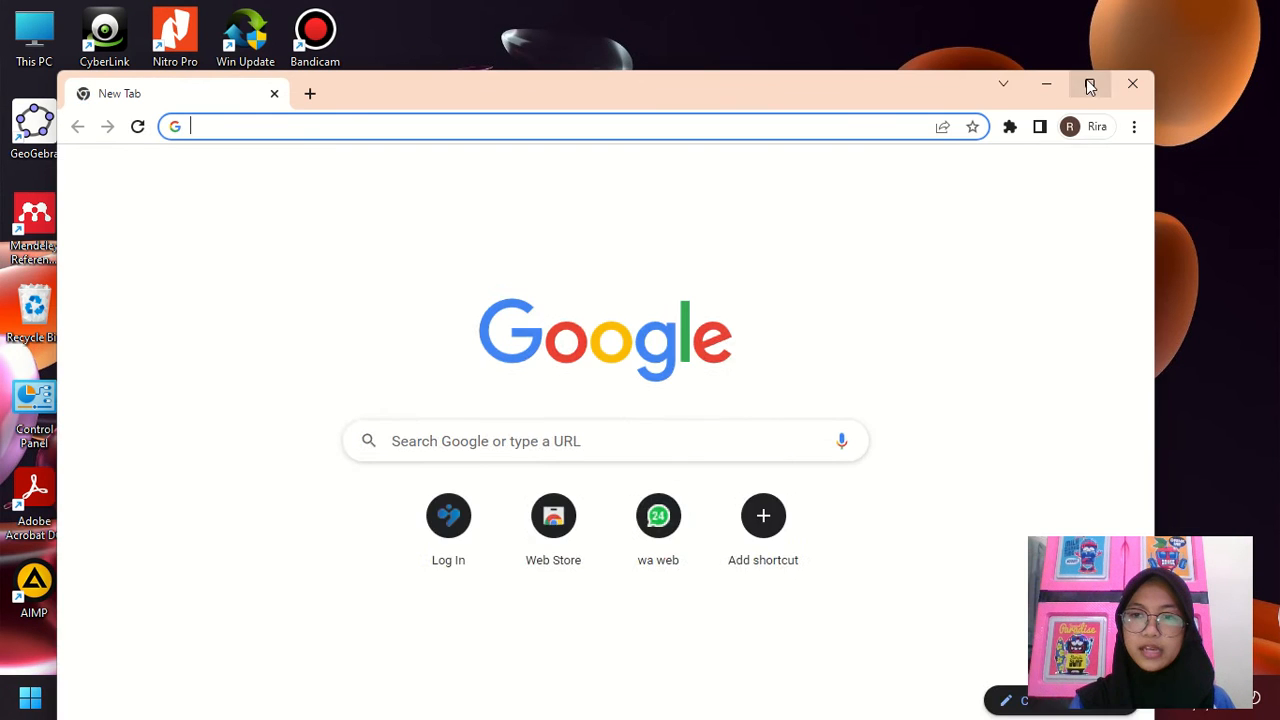
click(1090, 86)
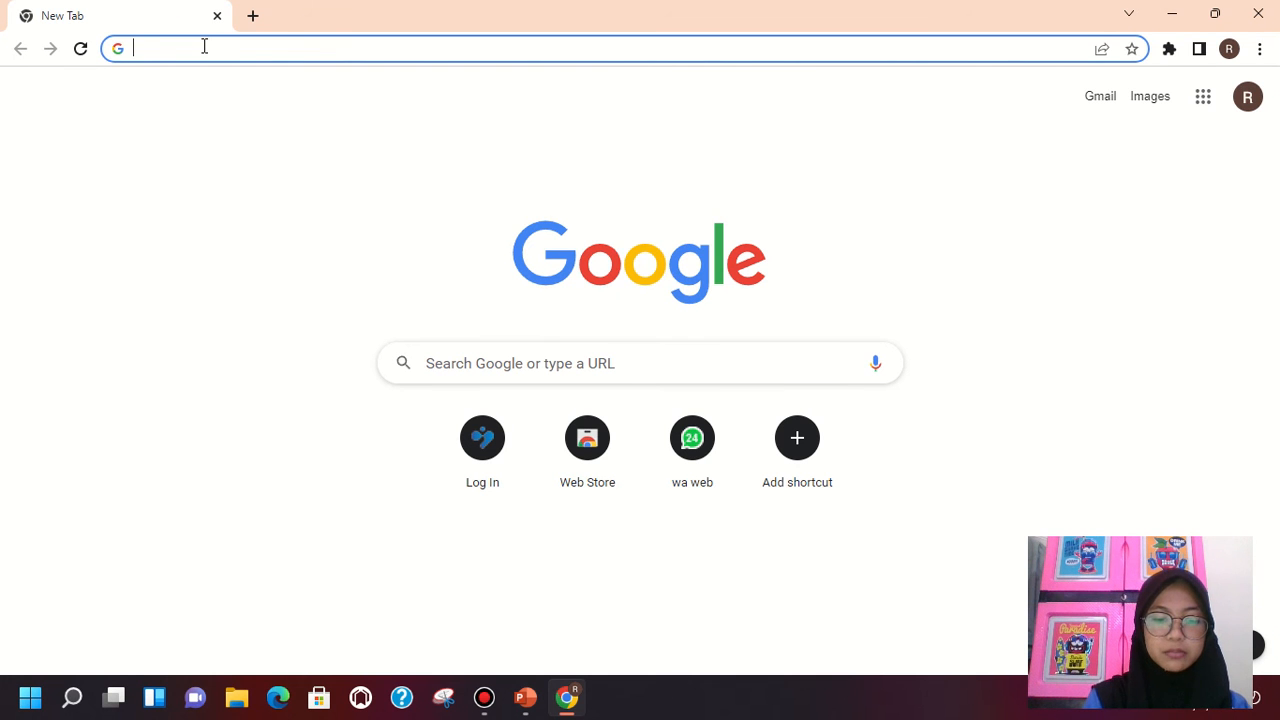
Load the GeoGebra Classic web app at geogebra.org/classic
text(GEO)
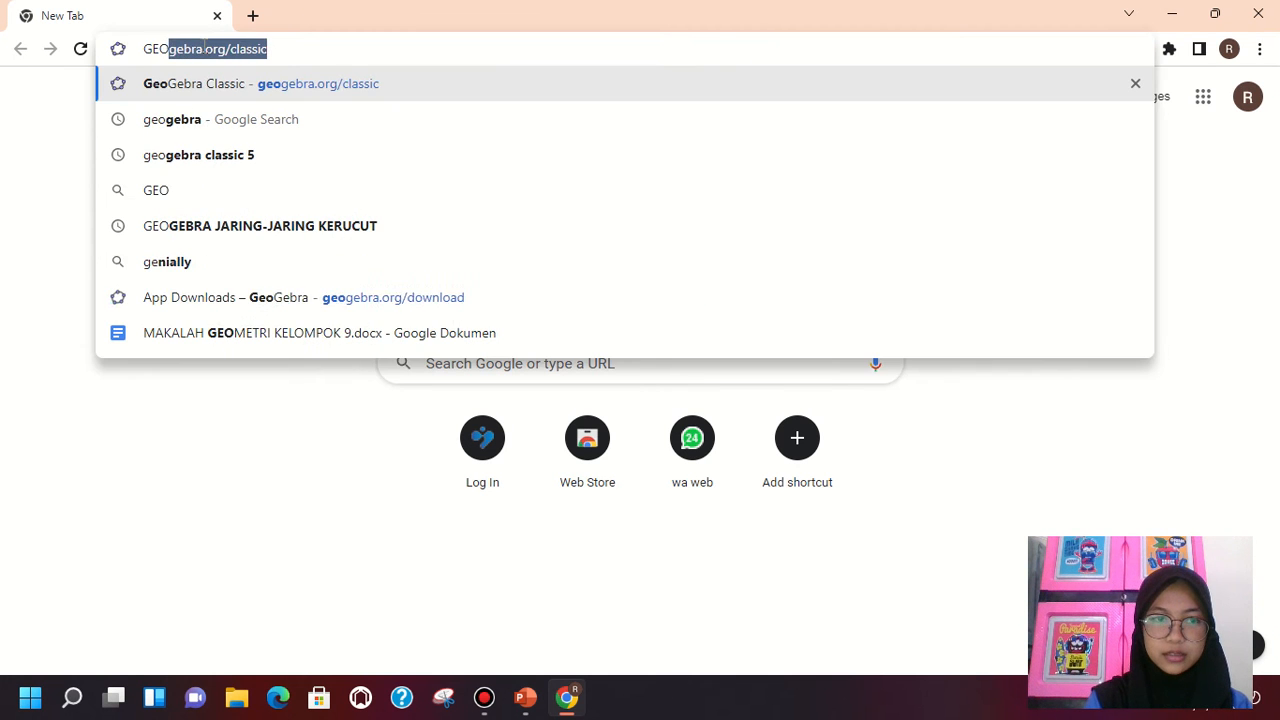
text(GE)
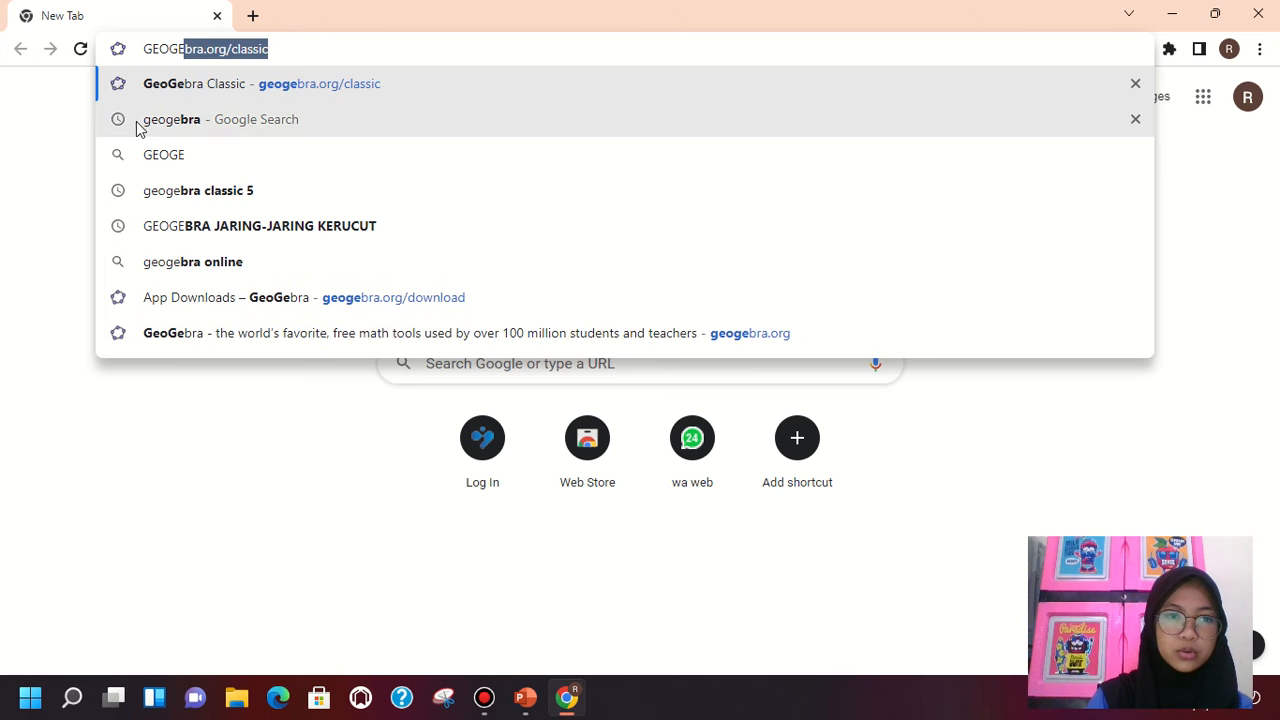
click(423, 94)
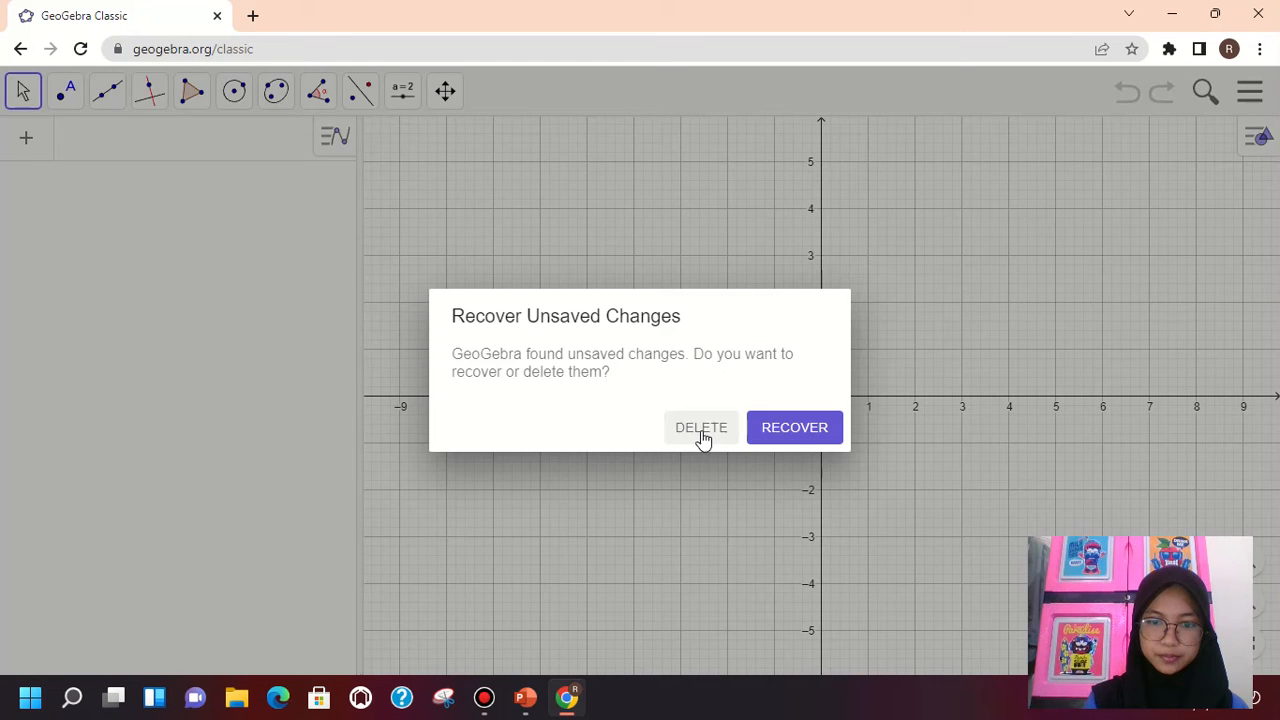
click(702, 436)
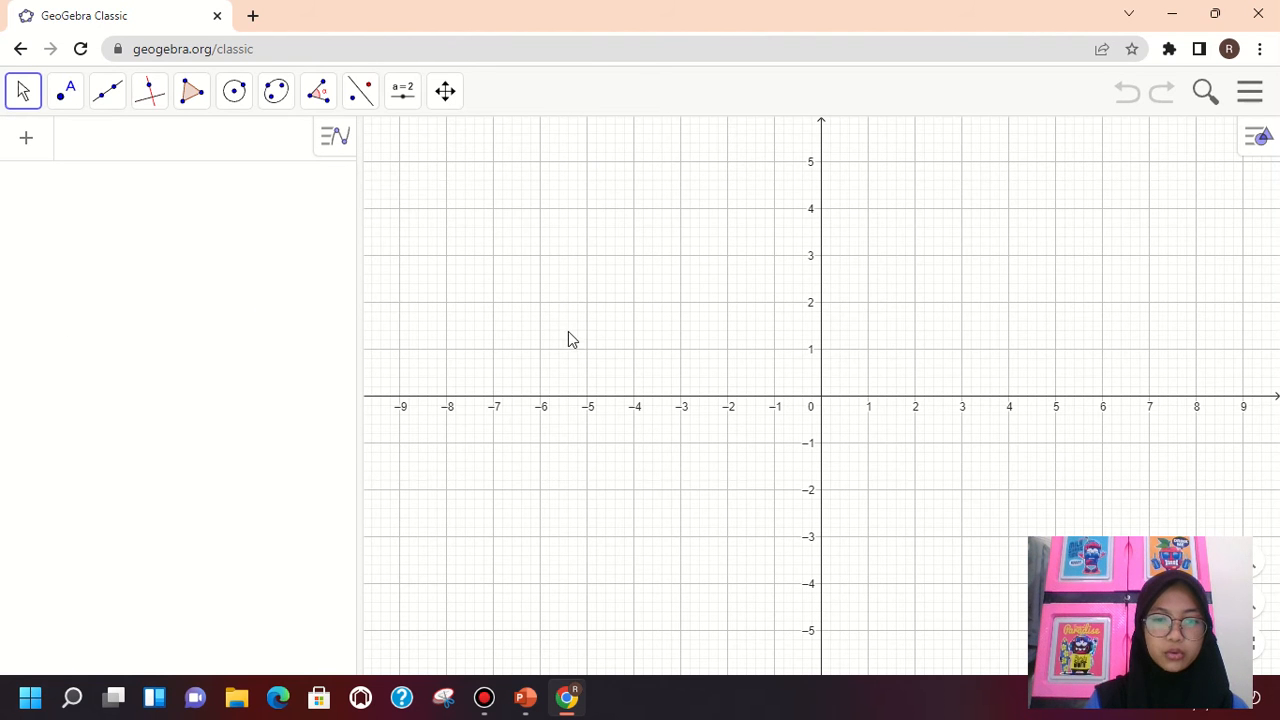
Show the 3D Graphics view alongside the Algebra and Graphics views
click(1252, 140)
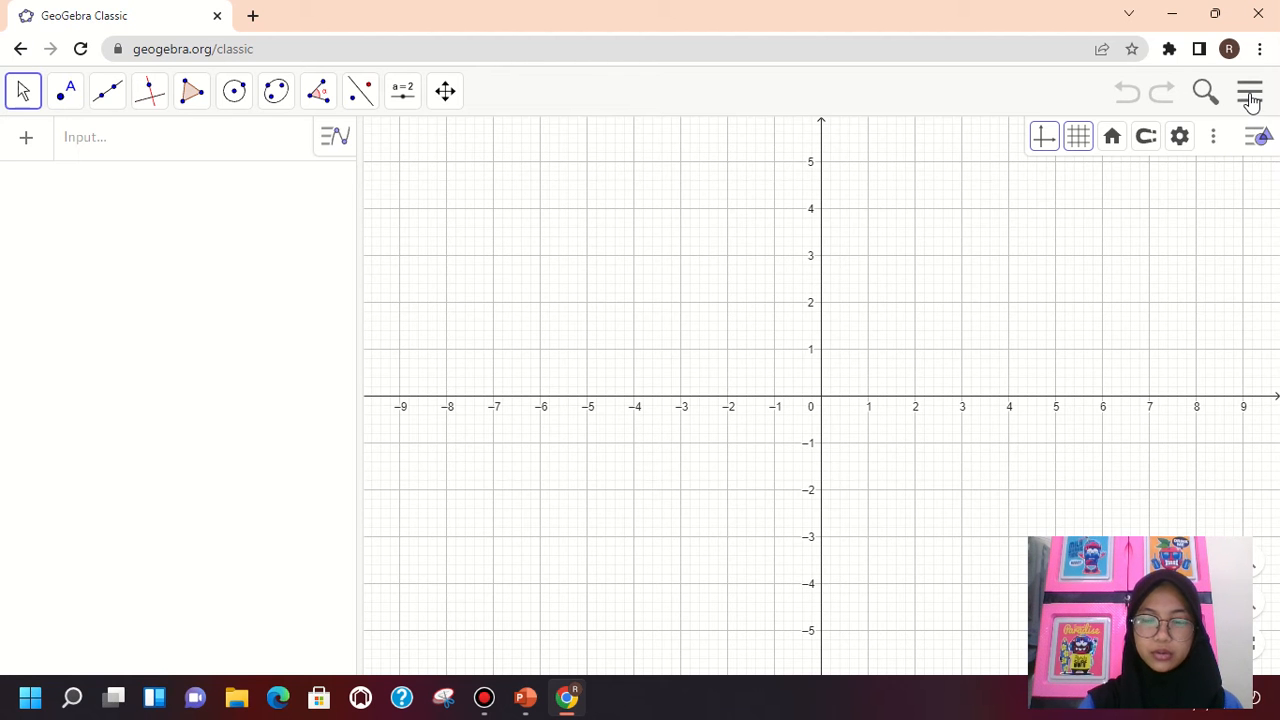
click(1250, 95)
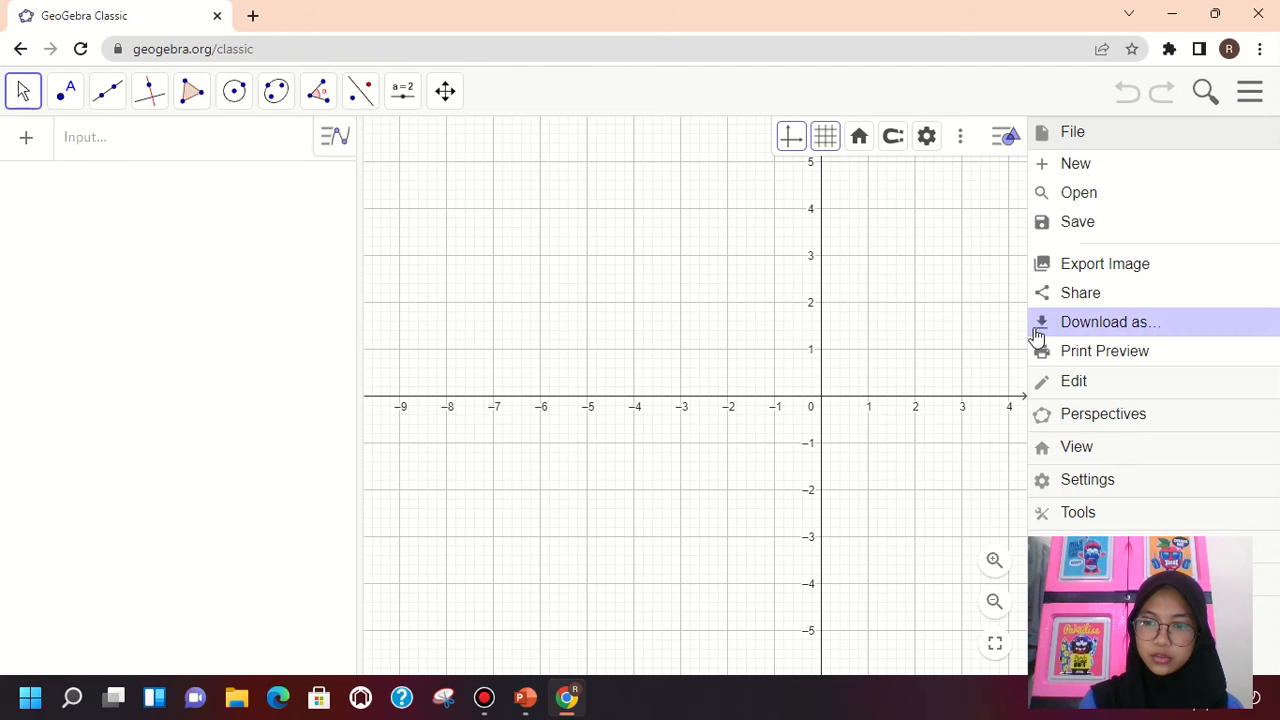
click(1070, 452)
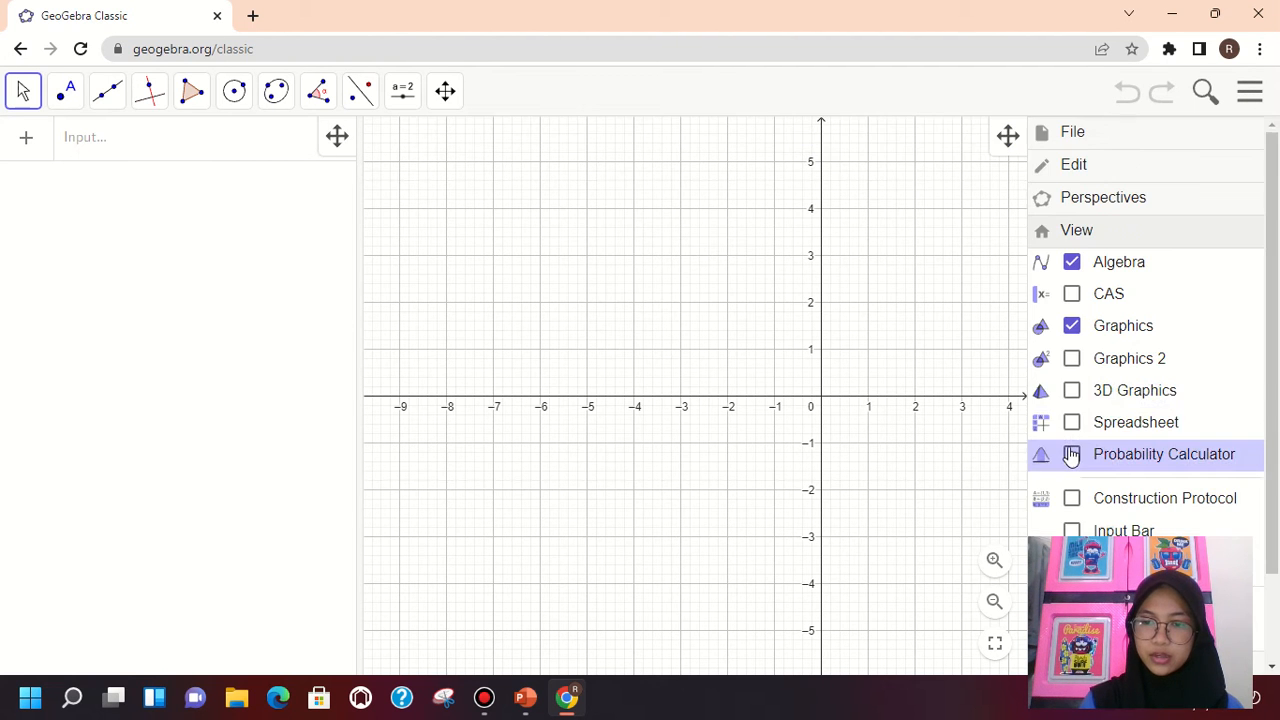
click(1071, 392)
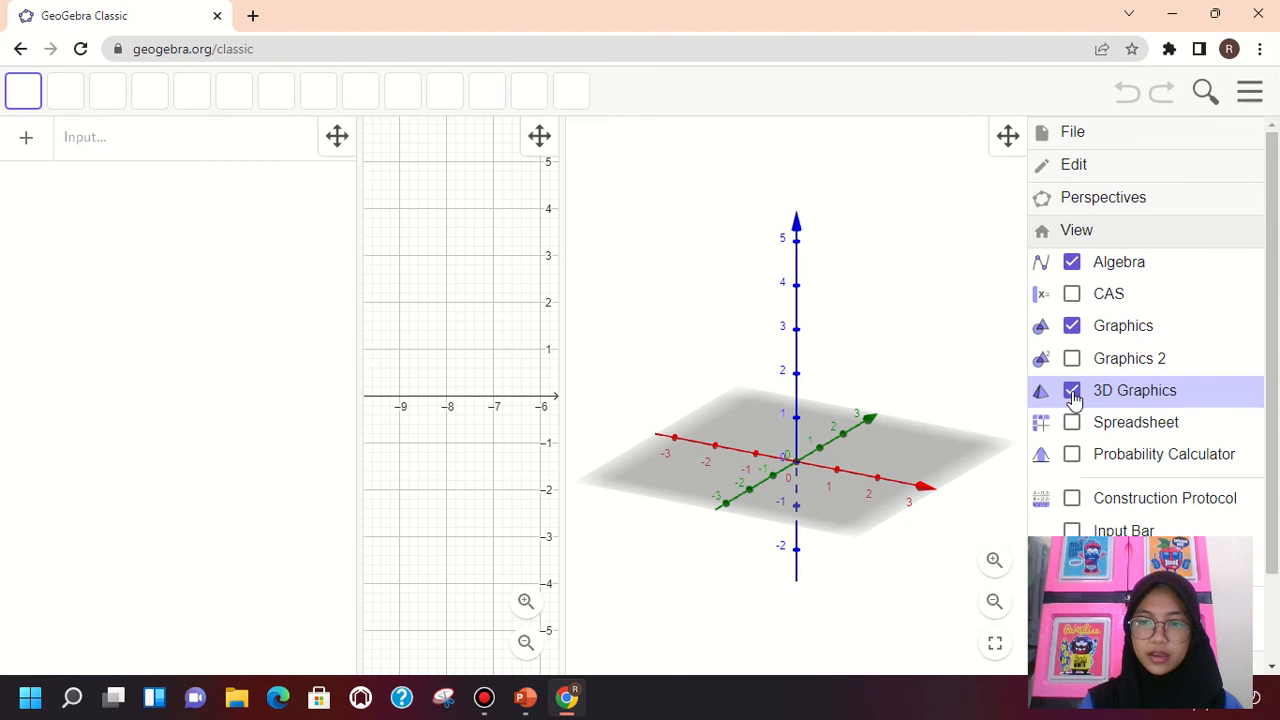
click(905, 214)
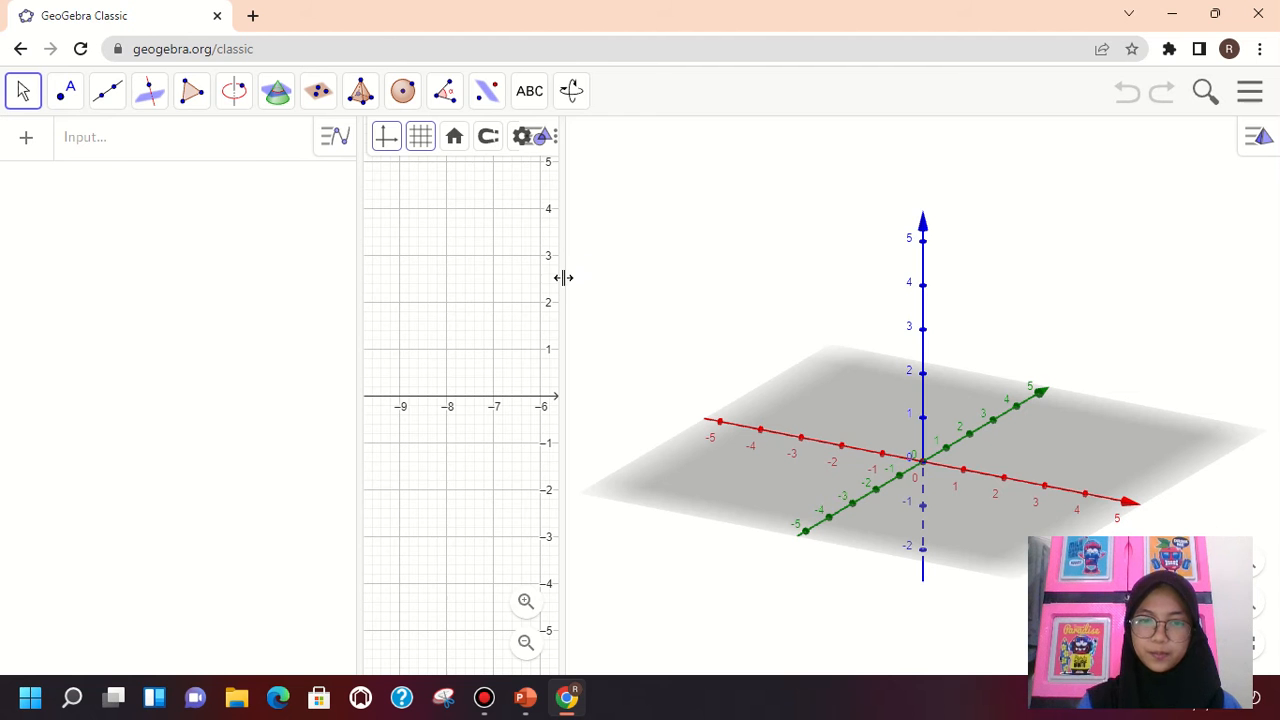
Widen the 2D Graphics view and pan it so the origin and the first quadrant are in view
drag(566, 331, 743, 357)
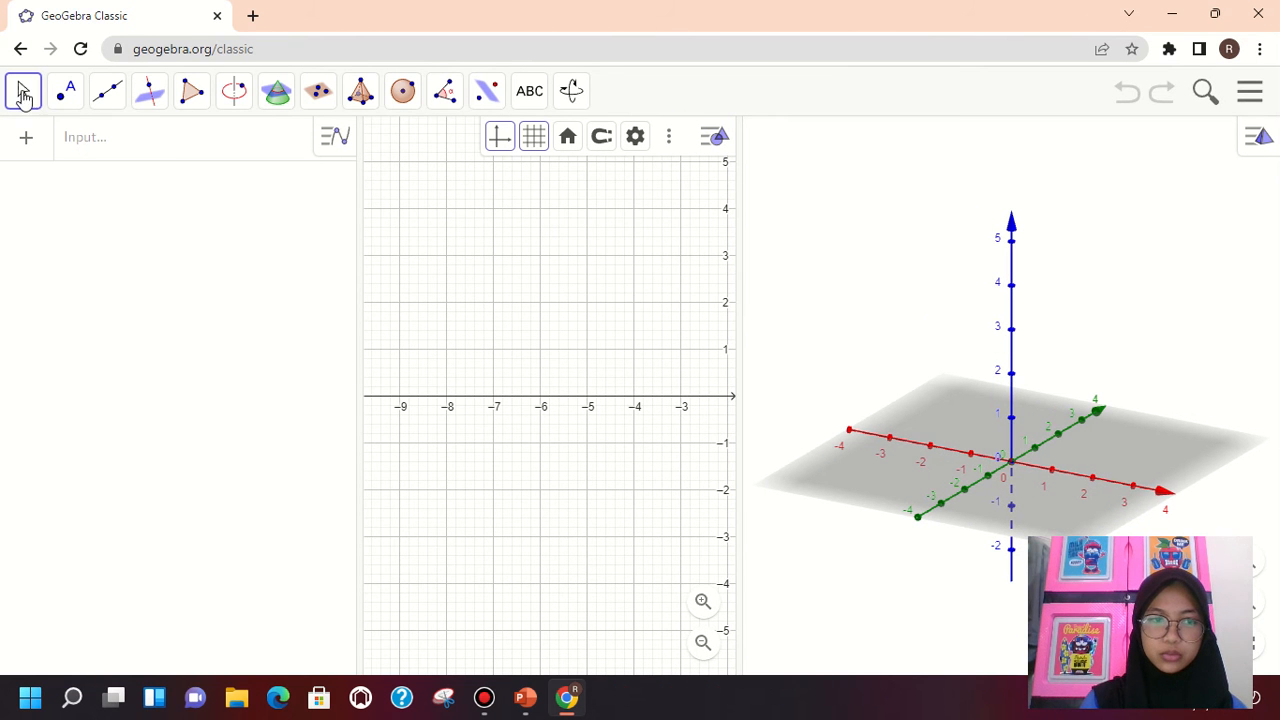
drag(642, 312, 373, 400)
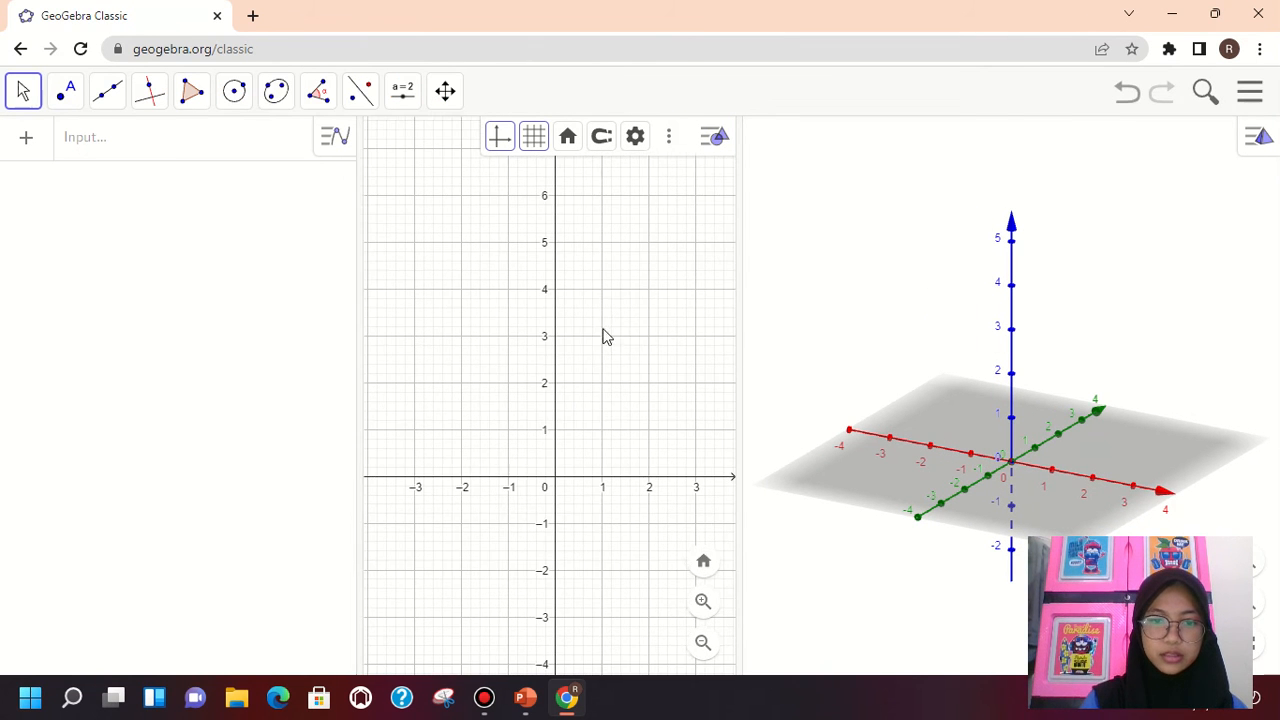
drag(620, 335, 517, 349)
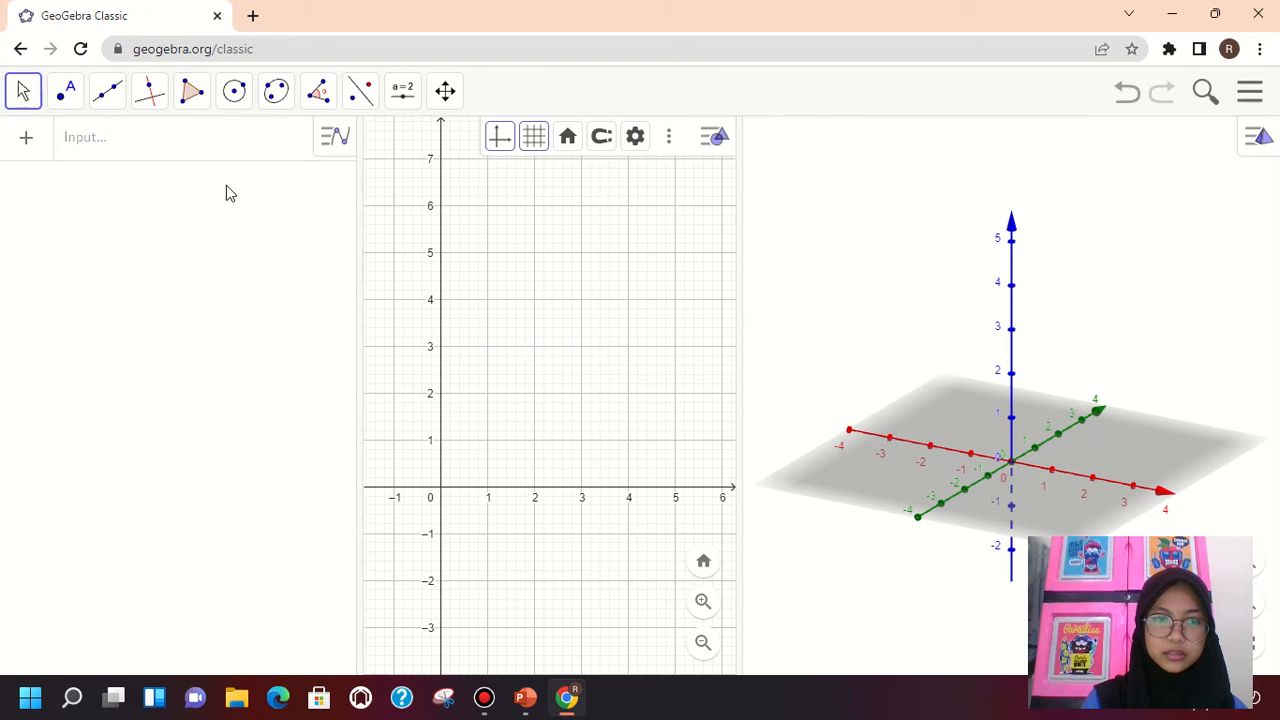
Place the first side of a regular polygon on the x-axis, from the origin to (5, 0), in the 2D Graphics view
click(201, 101)
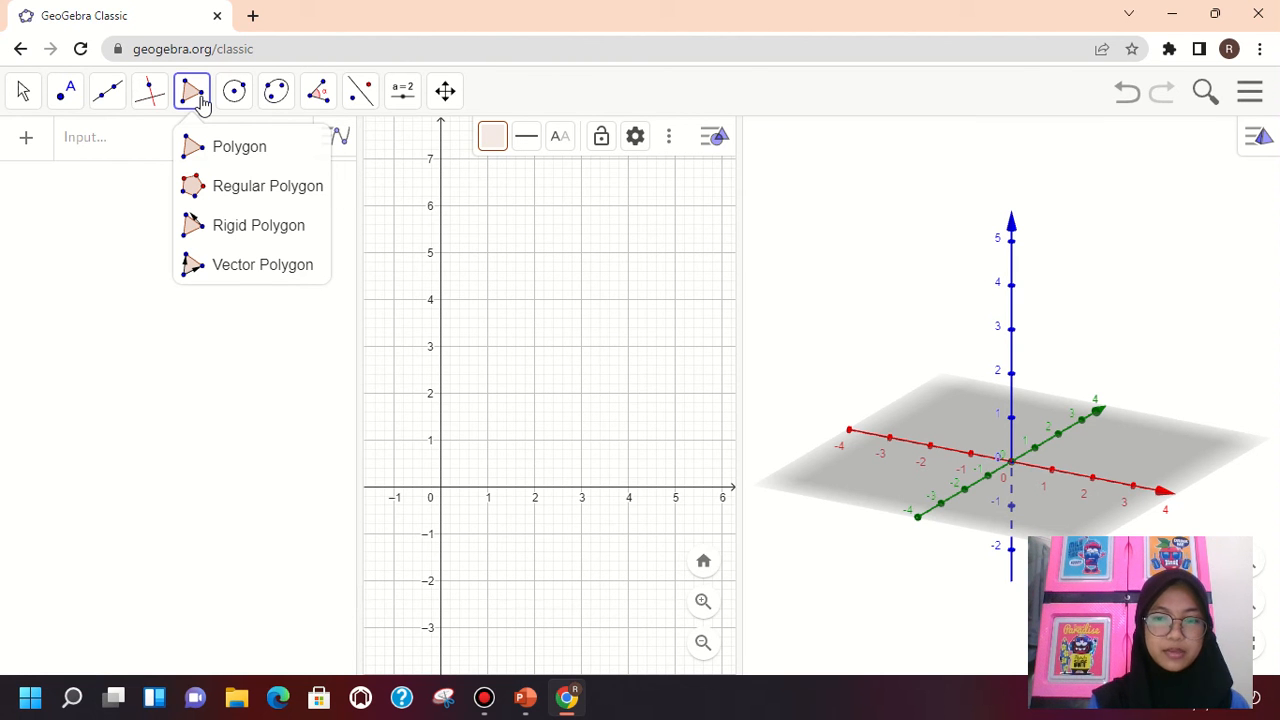
click(197, 145)
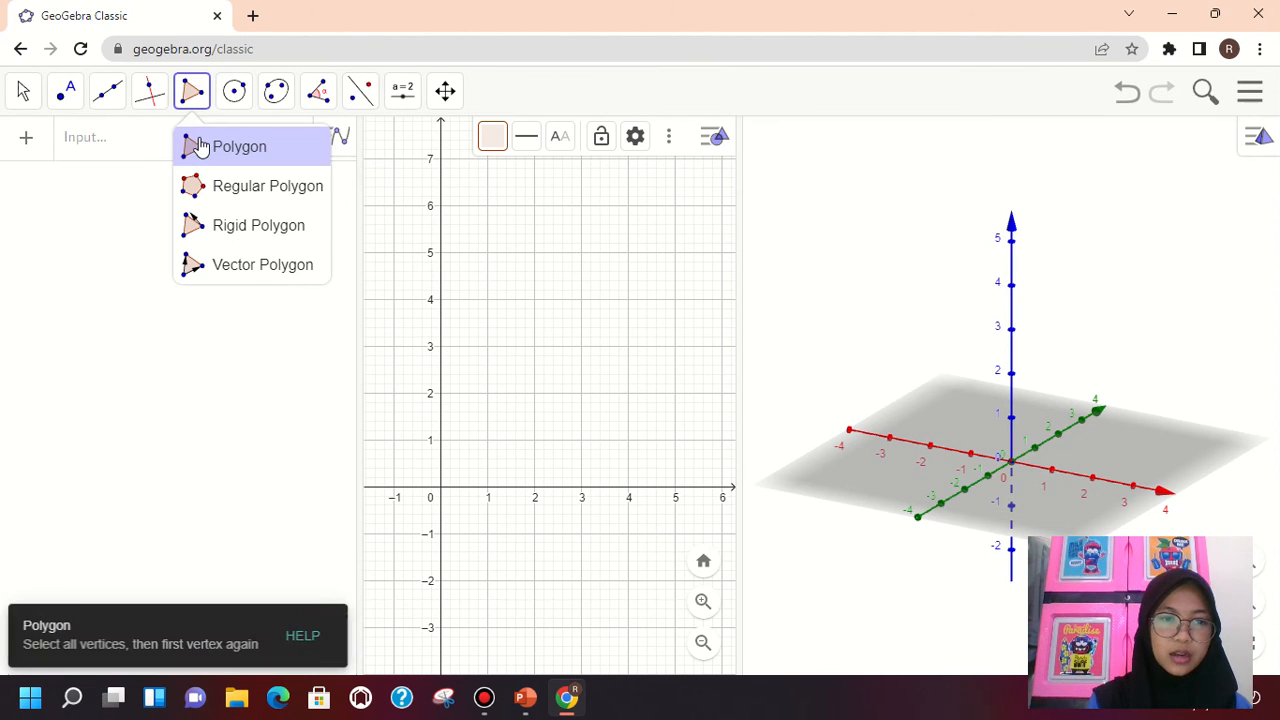
click(197, 226)
click(201, 150)
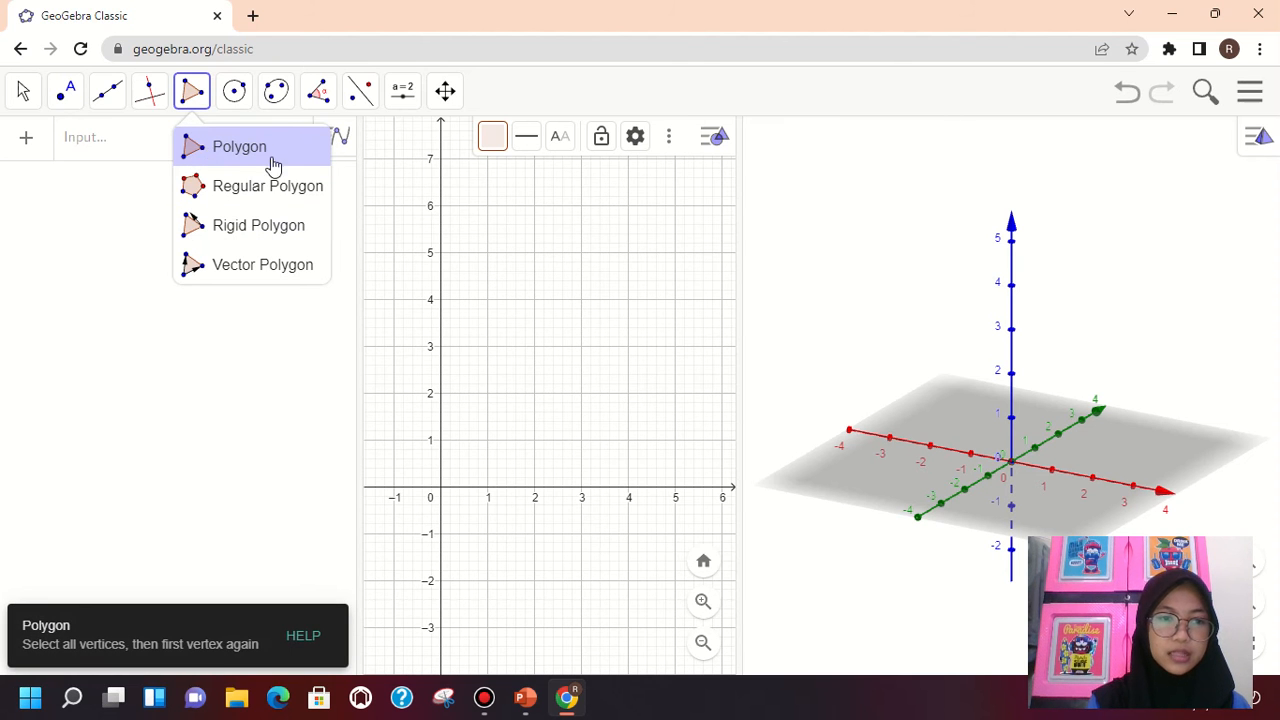
click(190, 147)
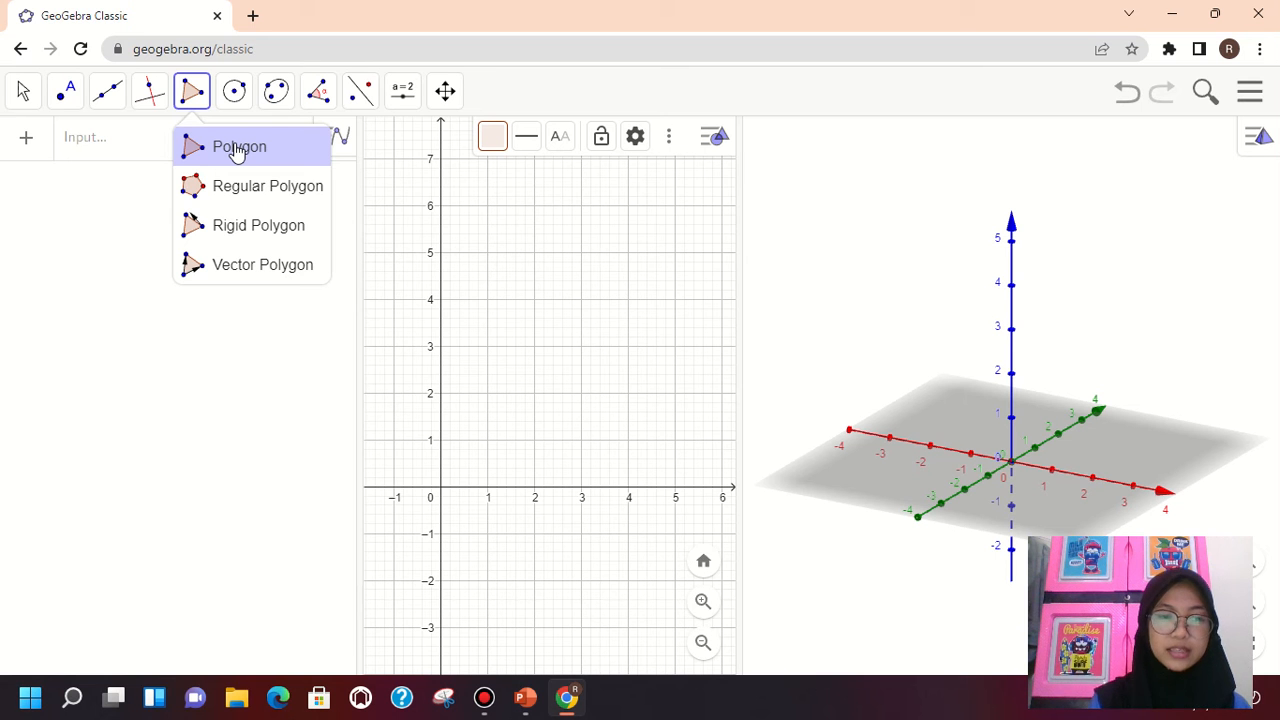
click(236, 189)
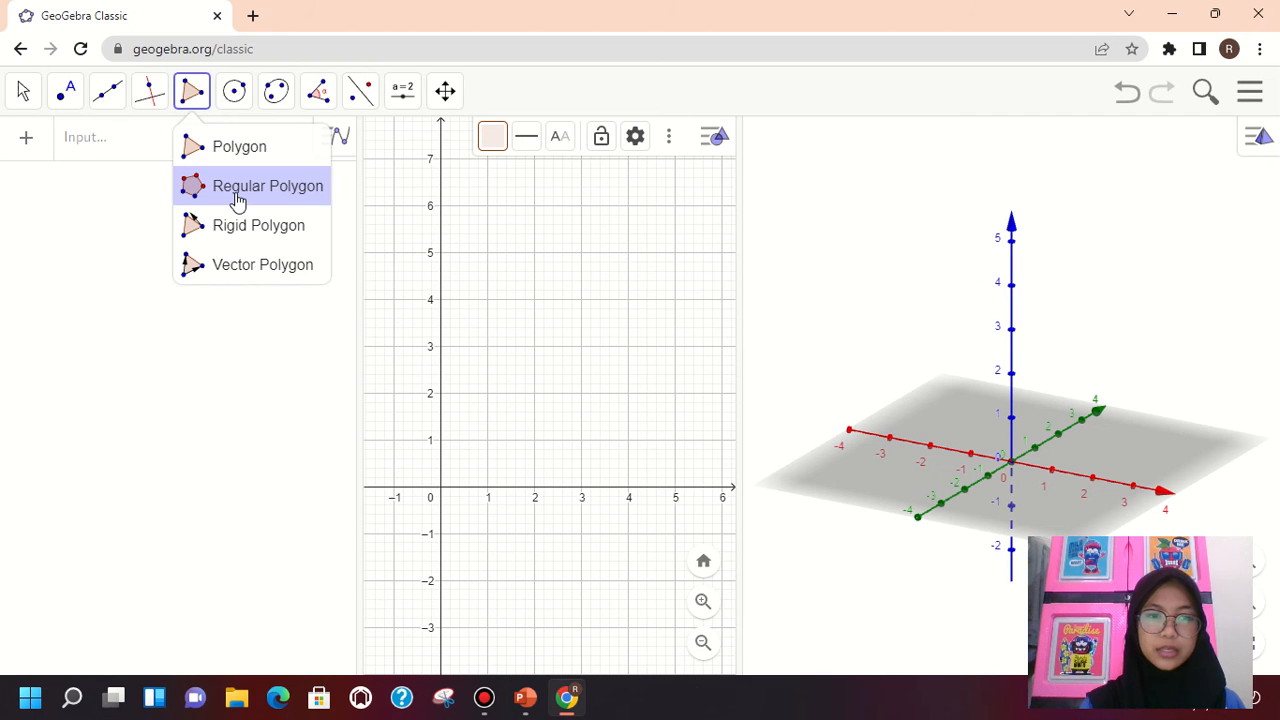
click(237, 201)
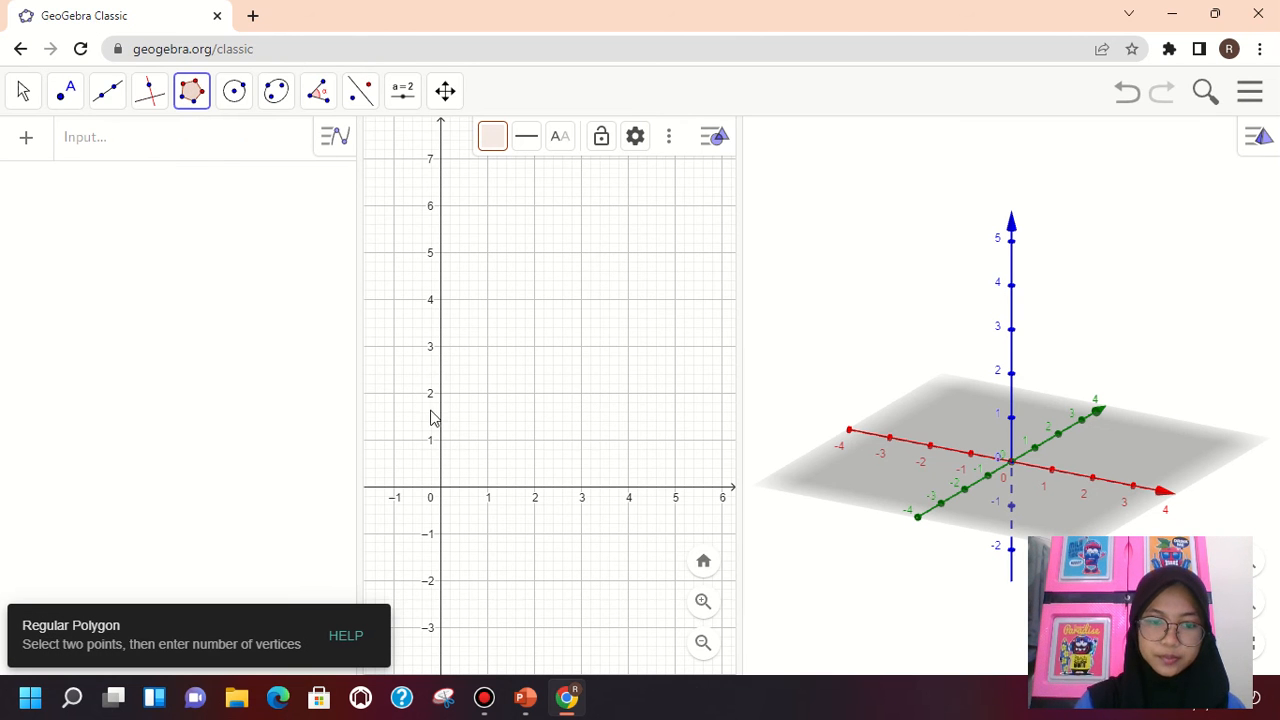
click(442, 490)
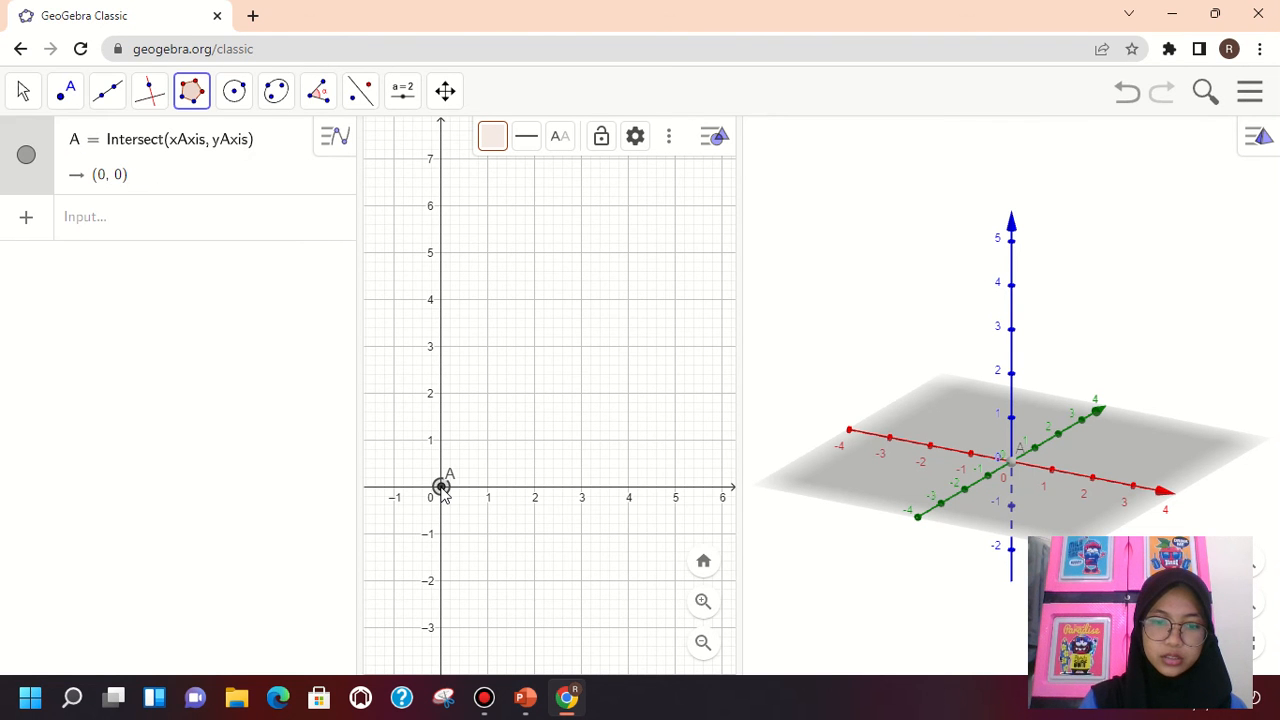
click(675, 490)
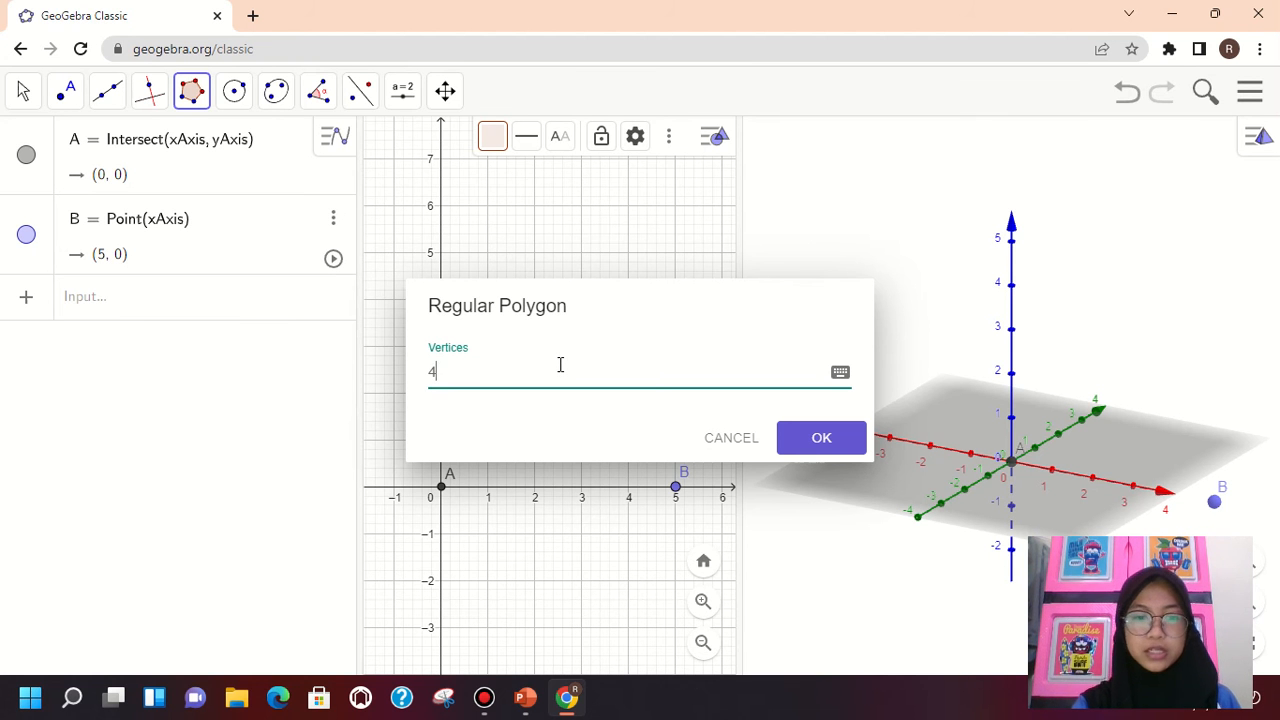
Set the regular polygon to 4 vertices and create it as a square
key(BackSpace)
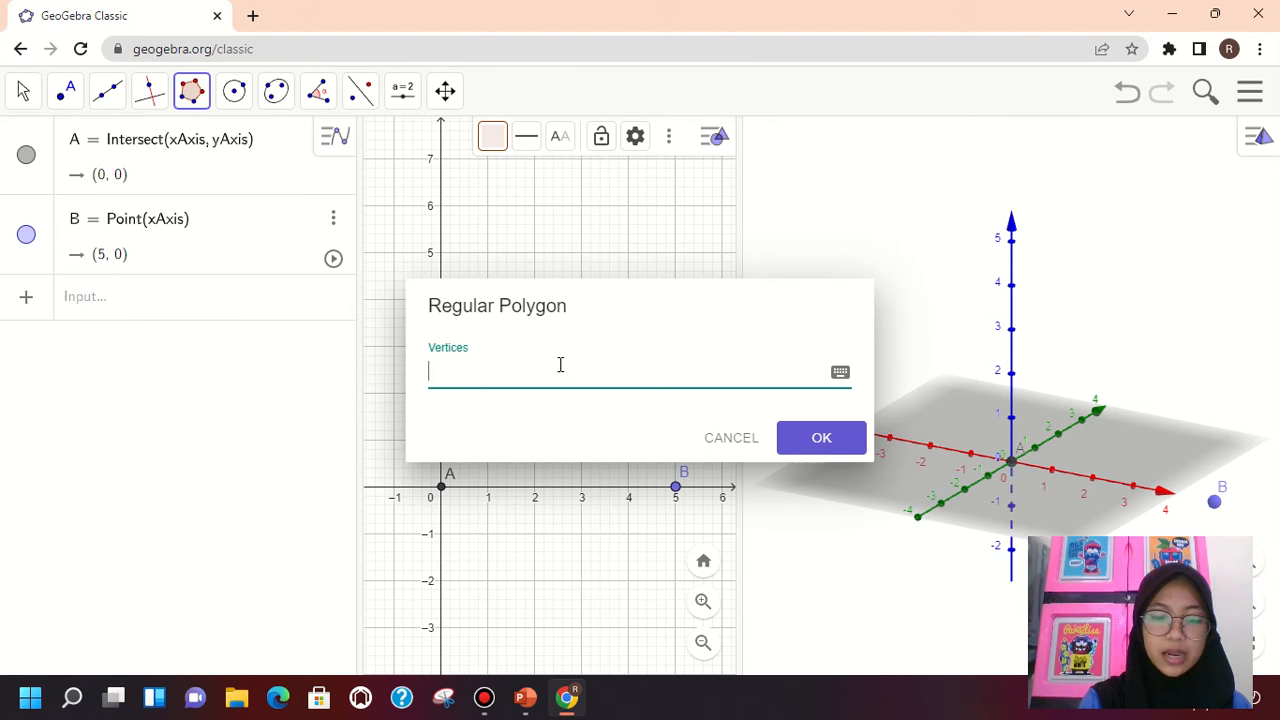
text(5)
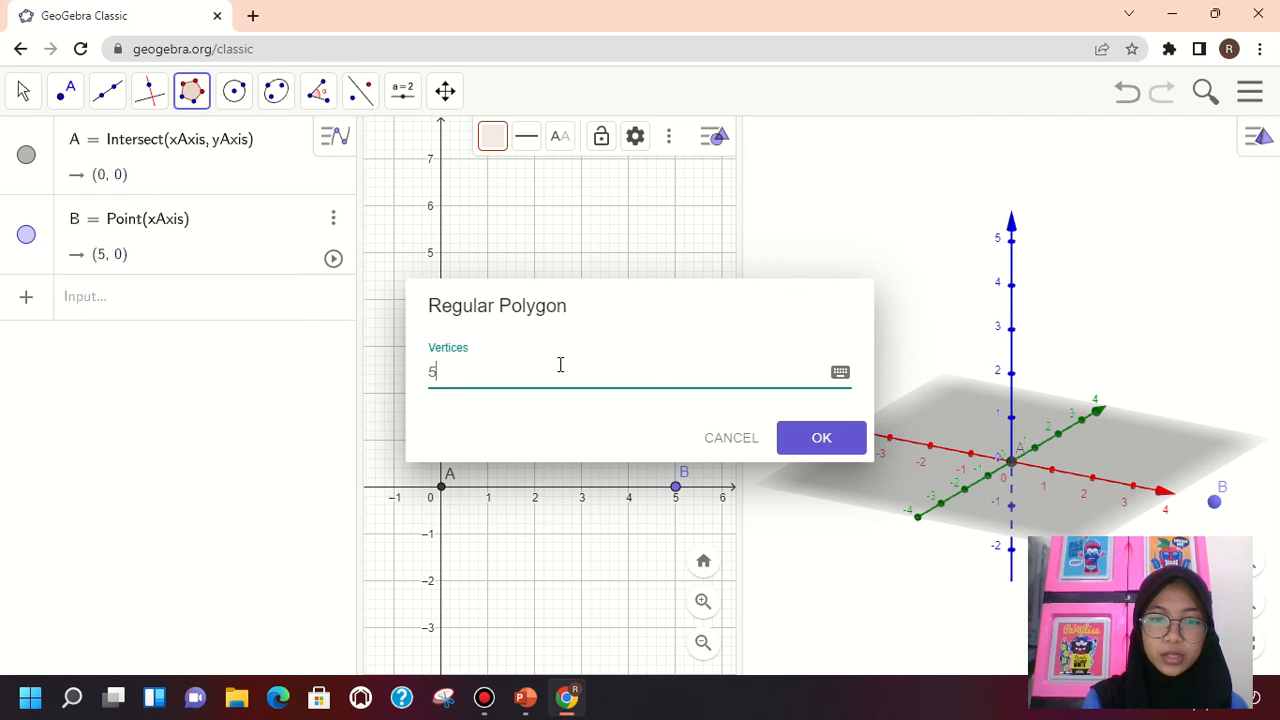
key(BackSpace)
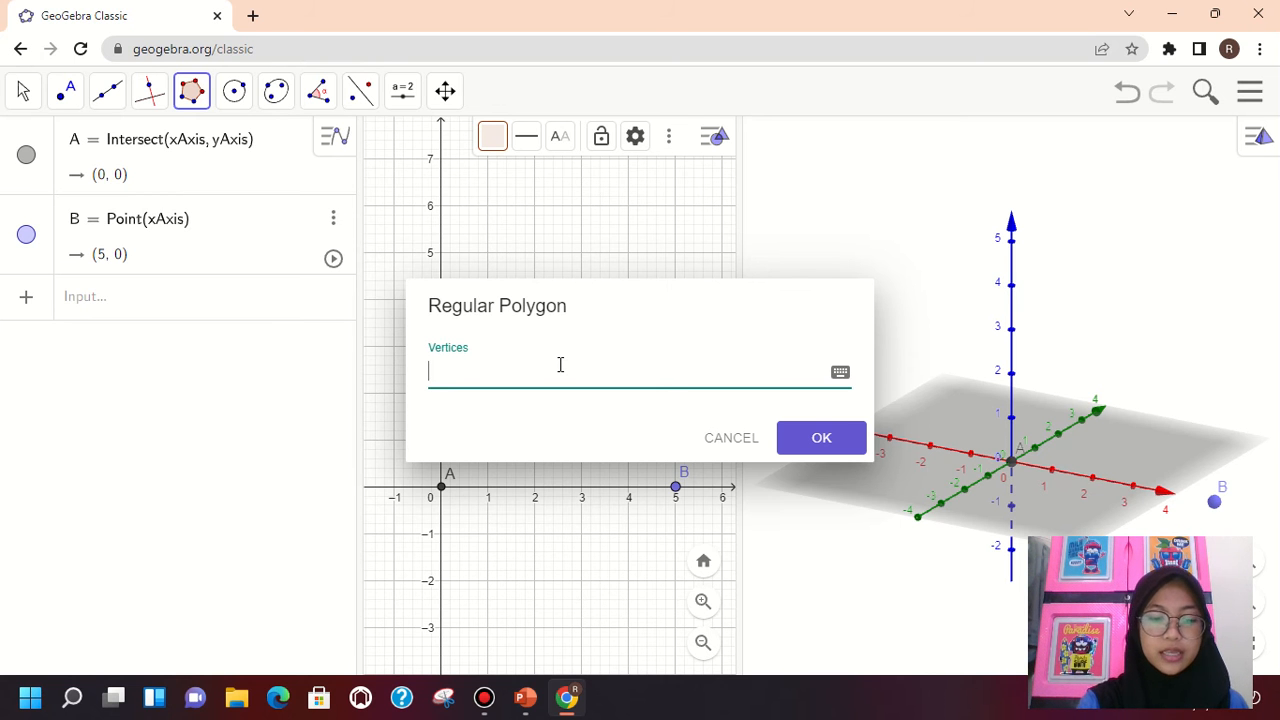
text(4)
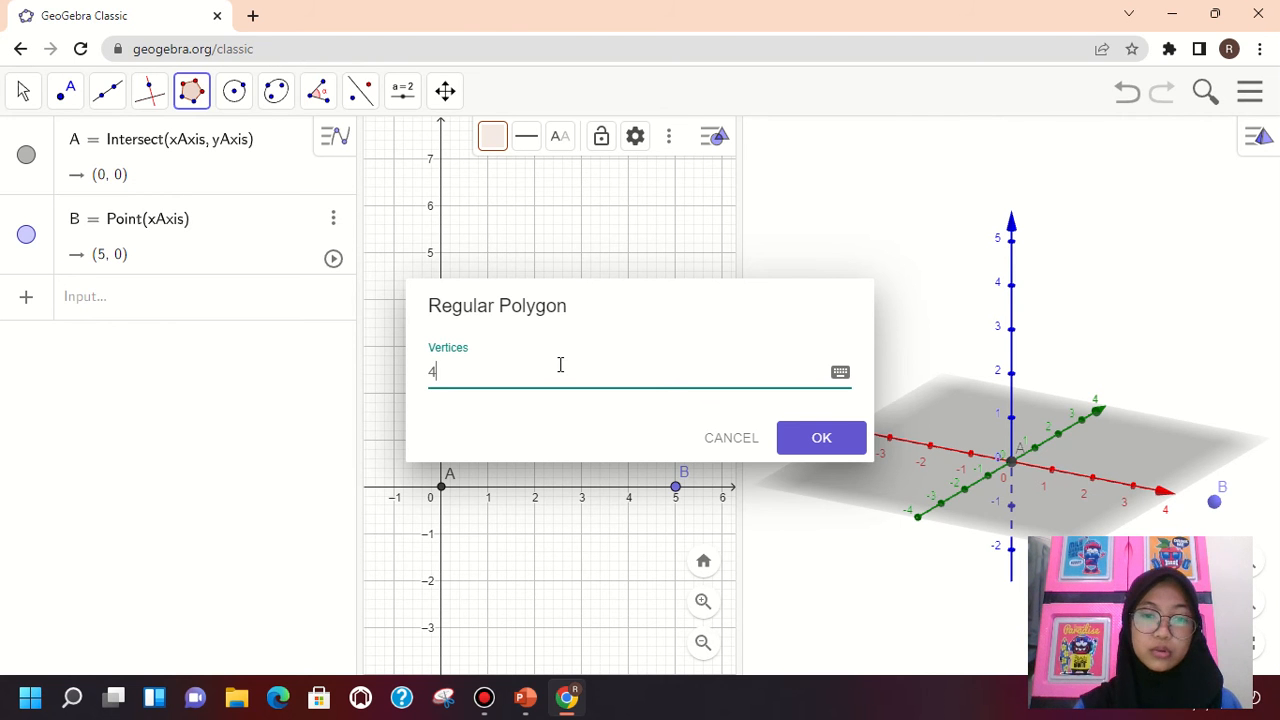
click(820, 442)
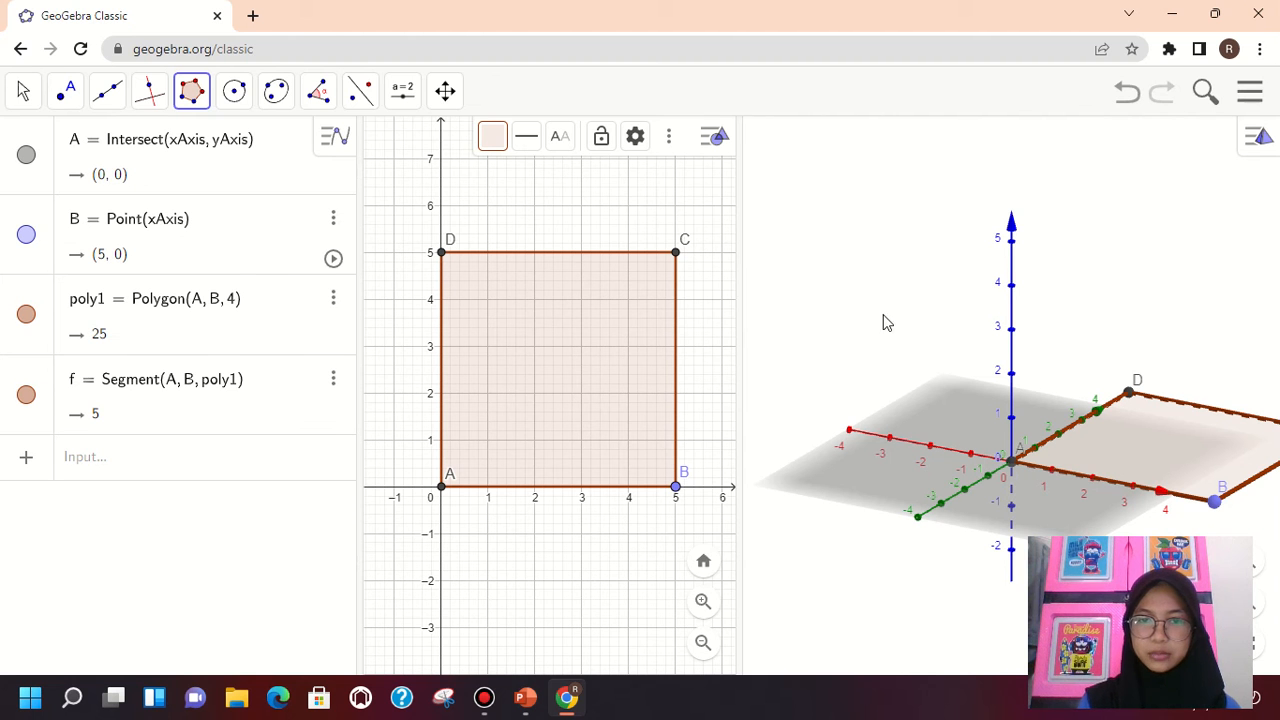
Pan the 3D Graphics view until the whole square is in view, and return to the Move tool
click(445, 92)
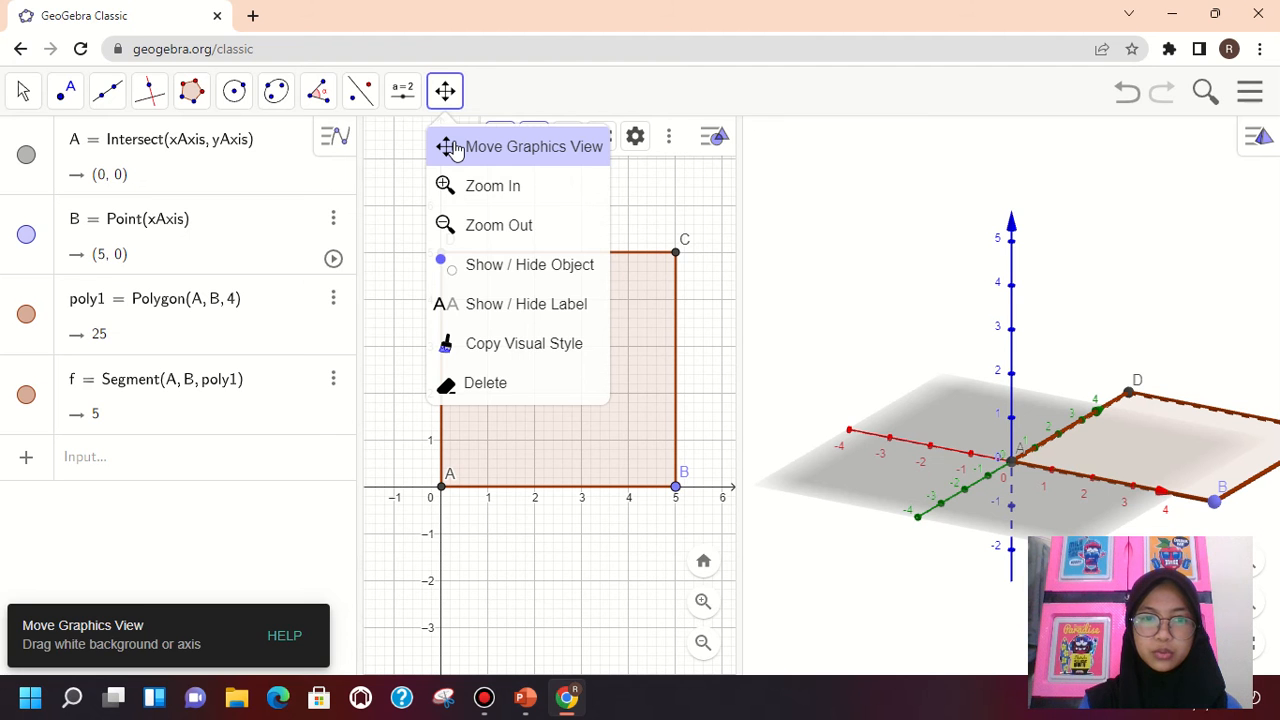
click(455, 148)
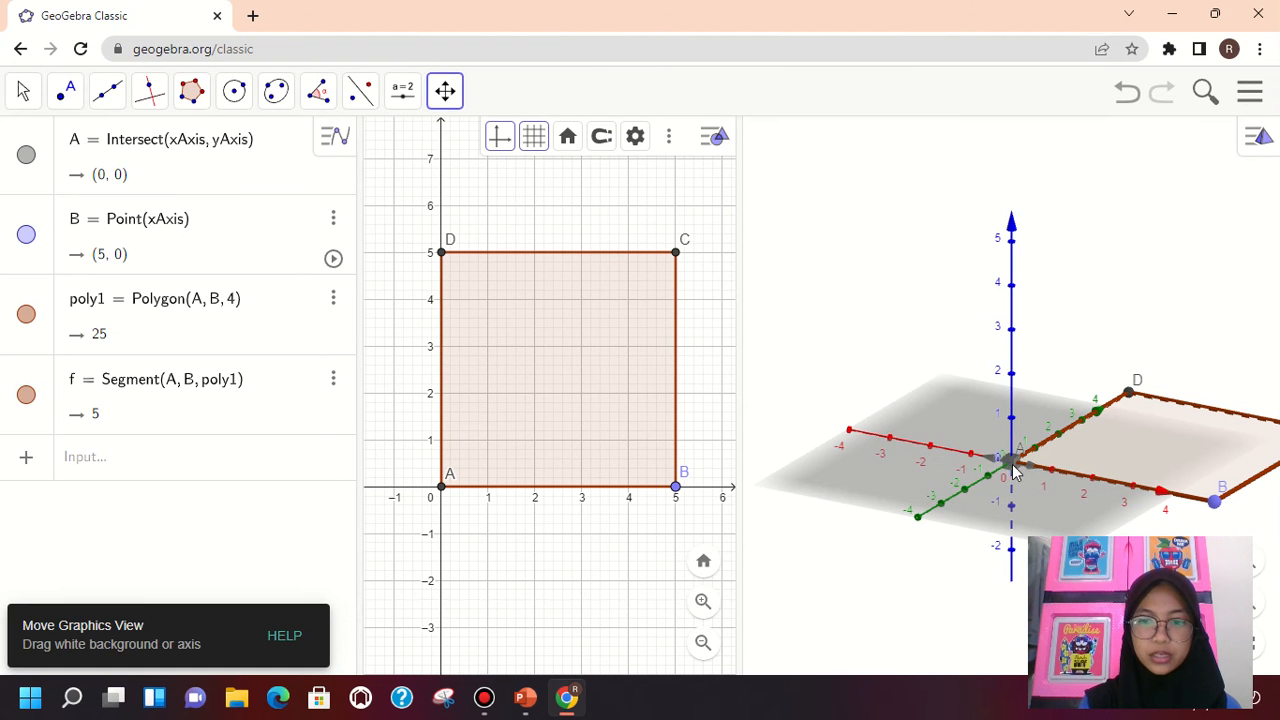
drag(1014, 470, 860, 474)
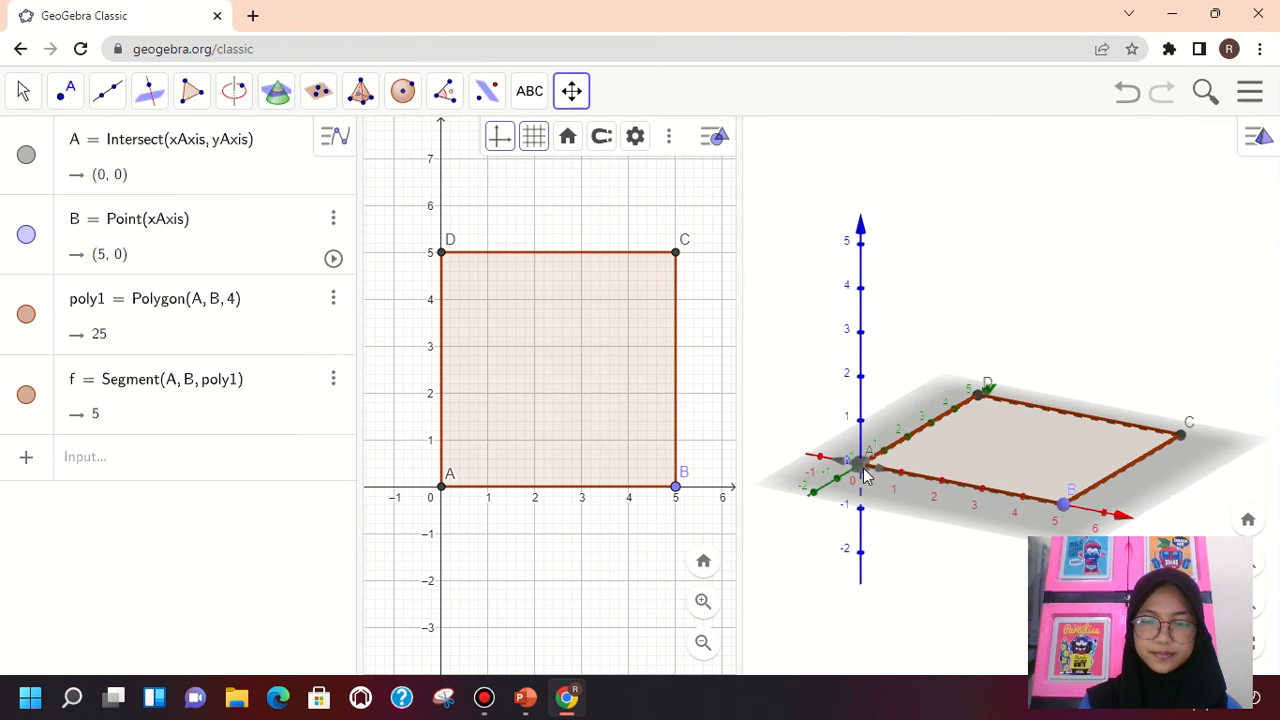
click(571, 92)
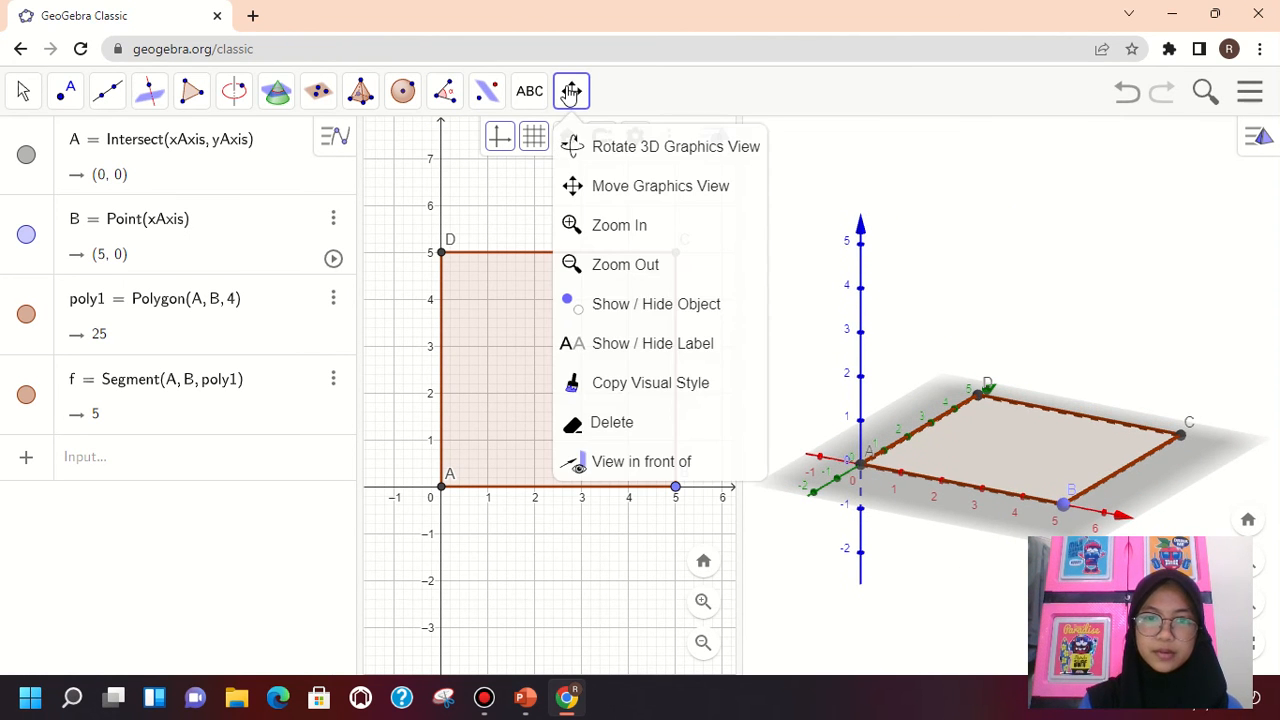
click(882, 185)
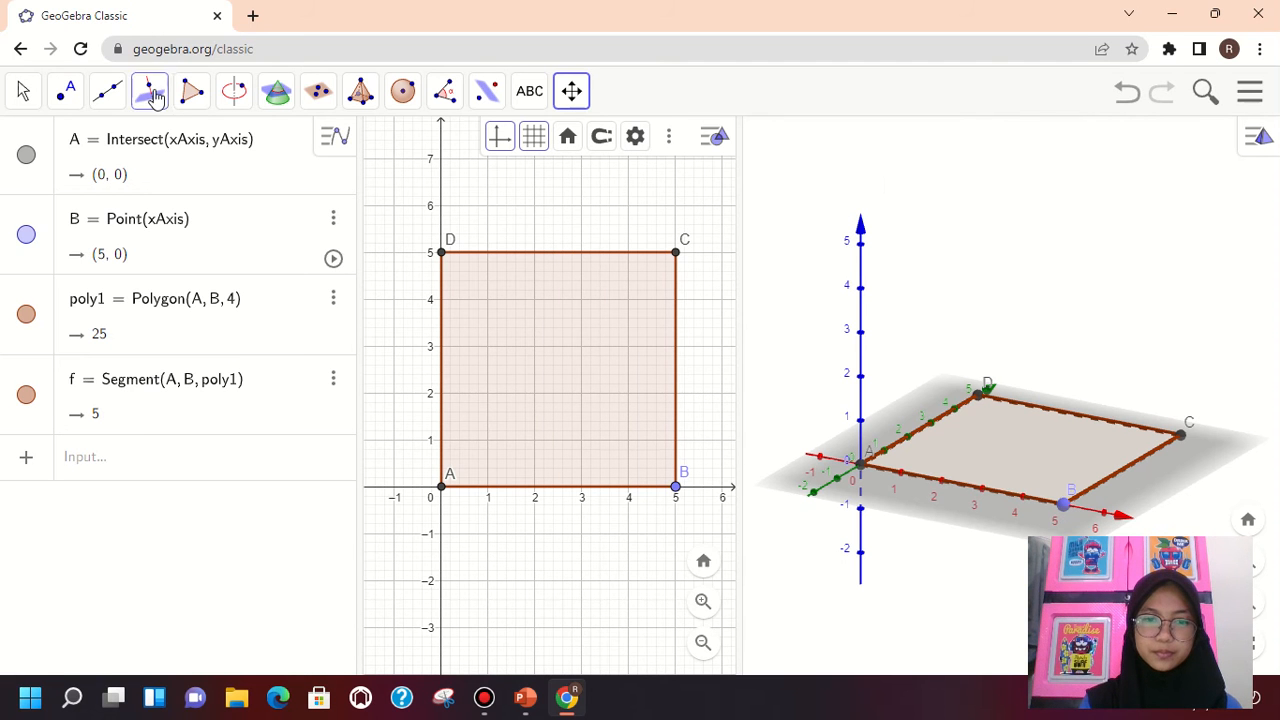
click(23, 91)
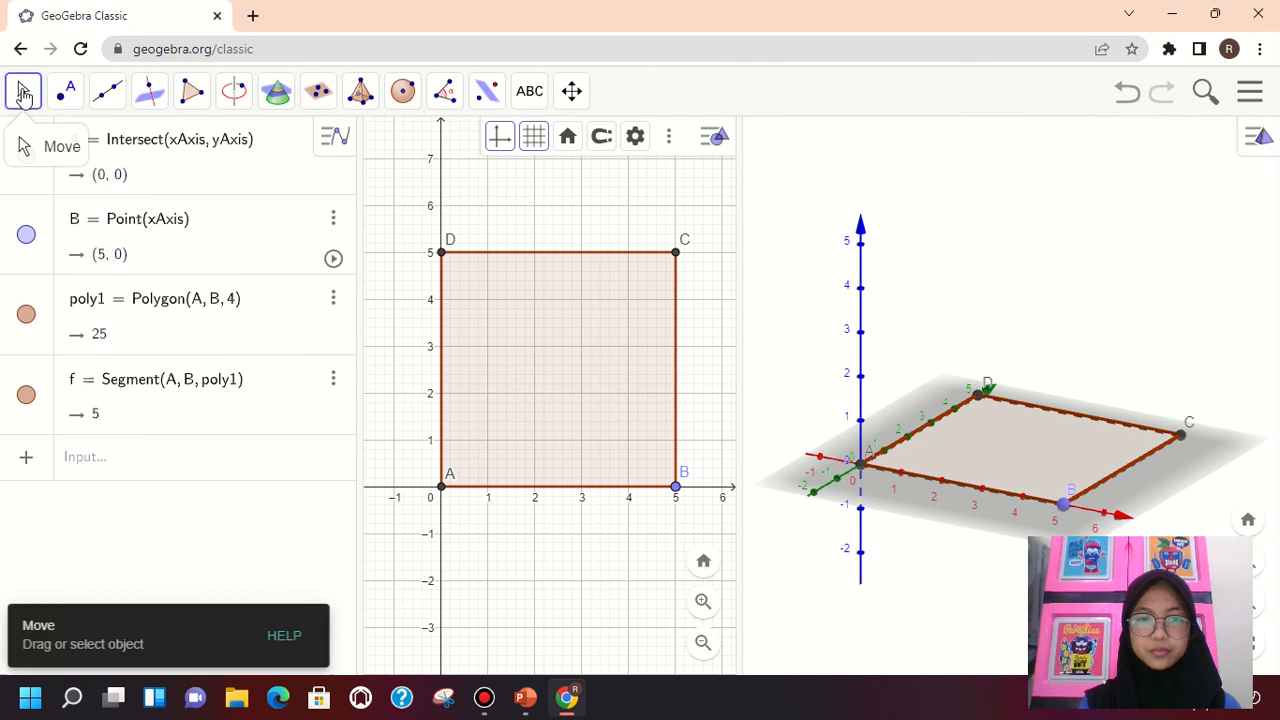
click(107, 91)
click(445, 91)
click(528, 186)
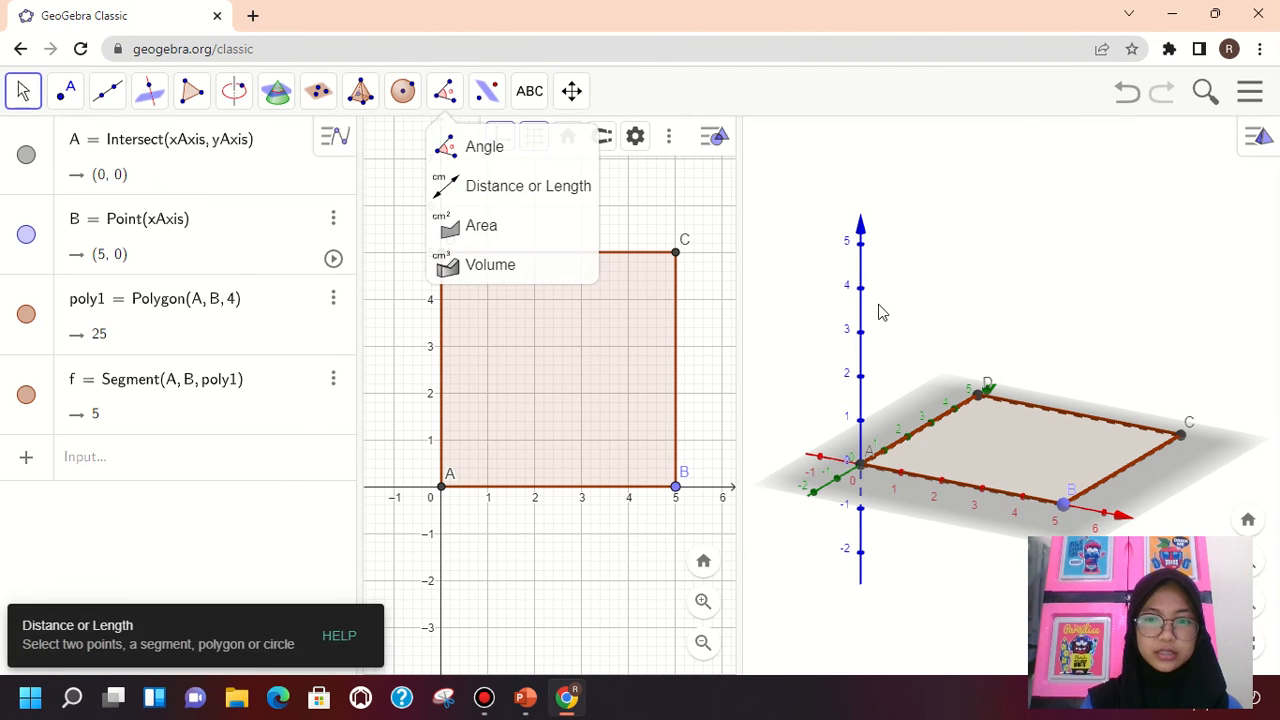
Extrude the square into a pyramid with an altitude of 8 in the 3D Graphics view
mouse_move(370, 98)
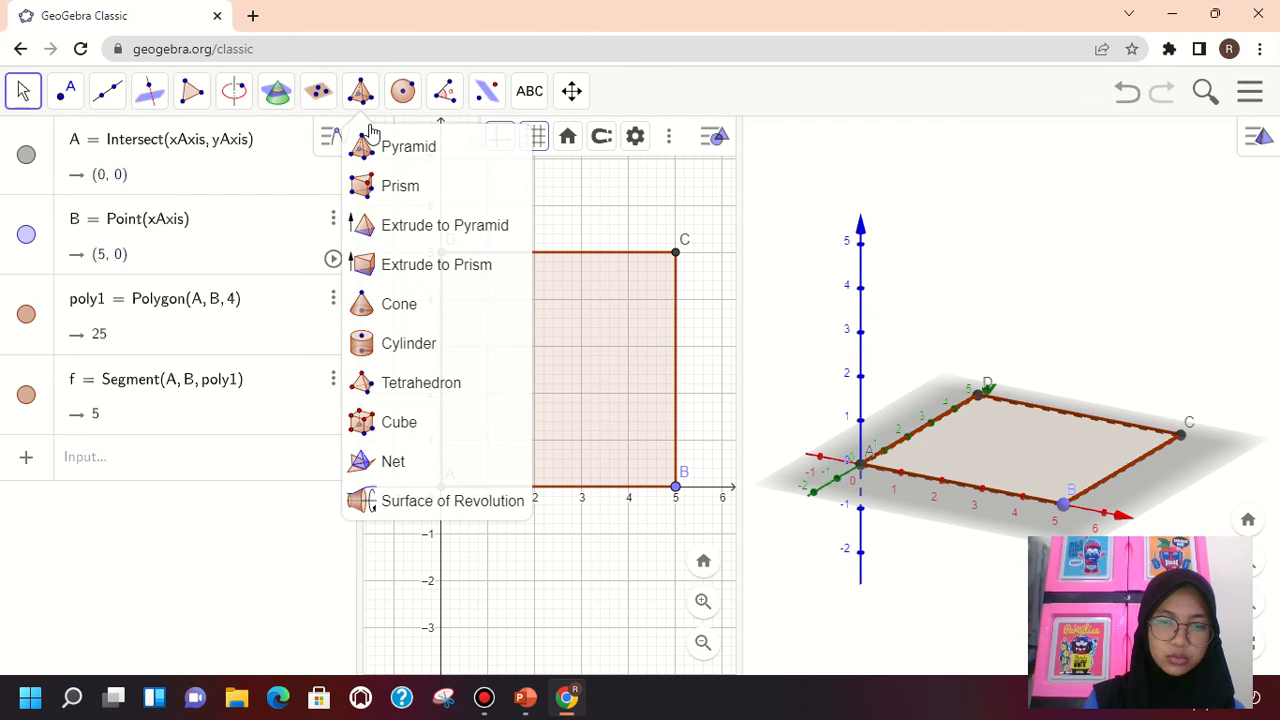
click(392, 226)
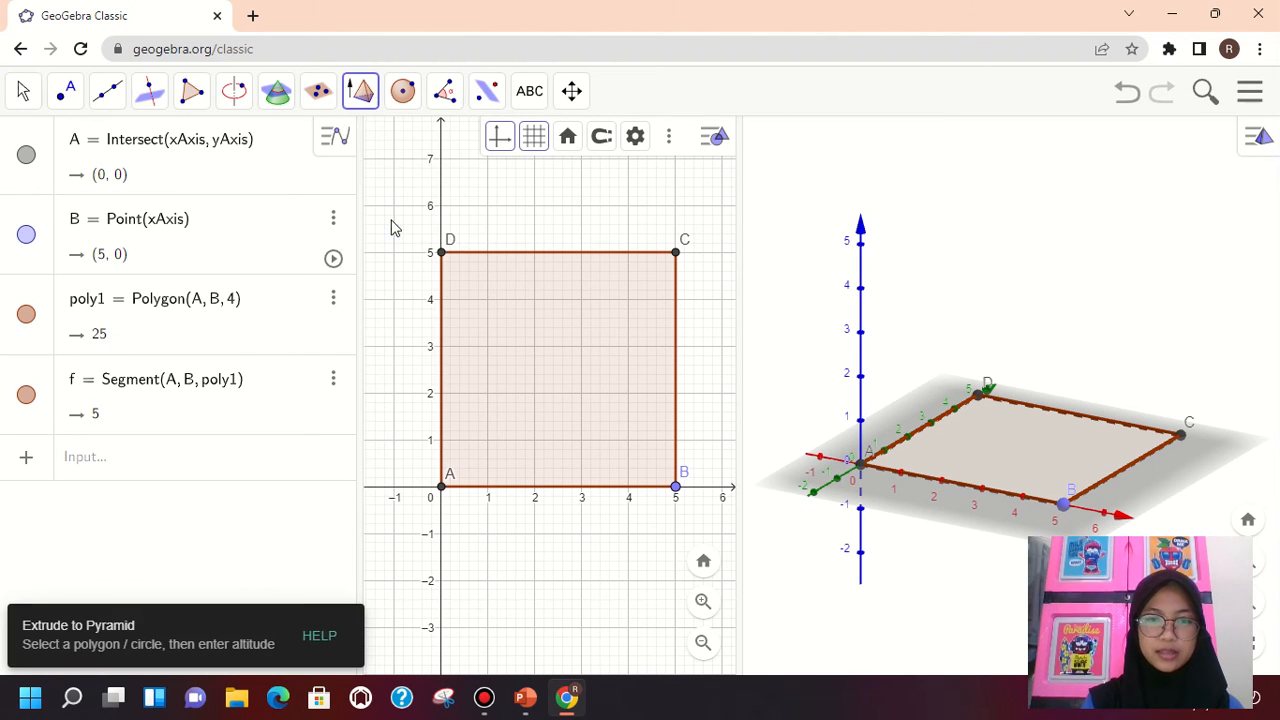
click(1022, 458)
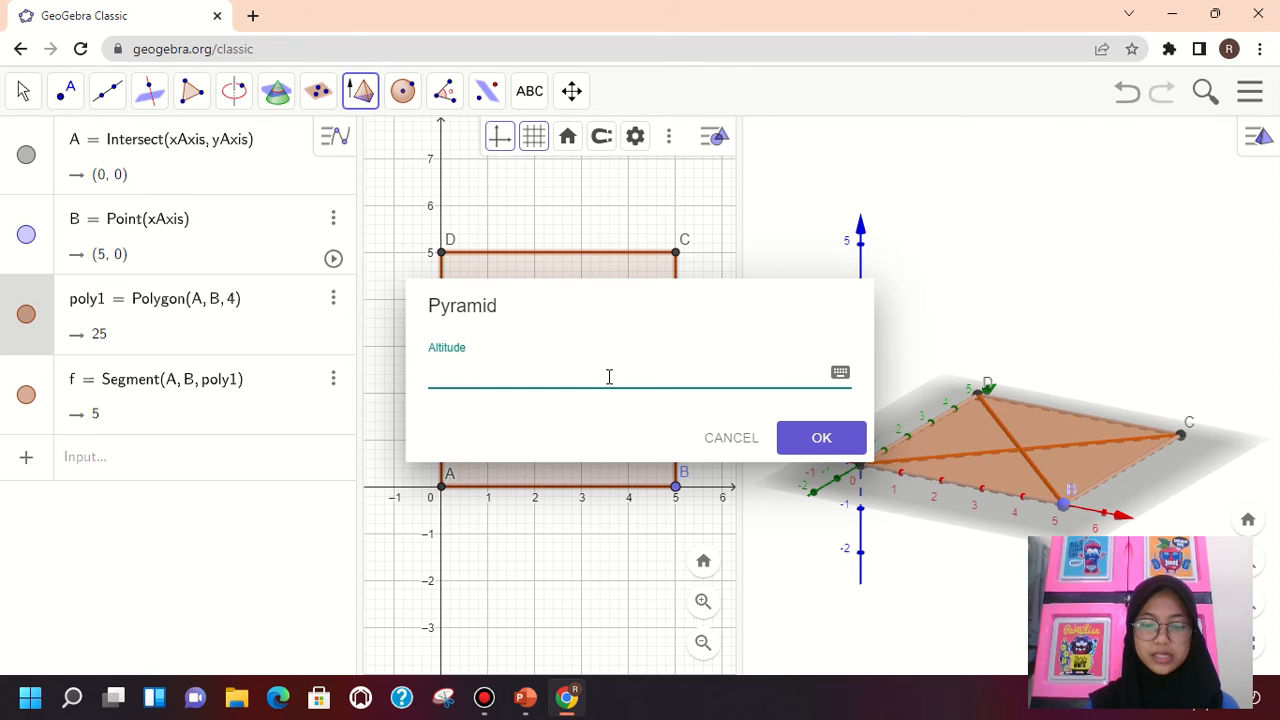
text(8)
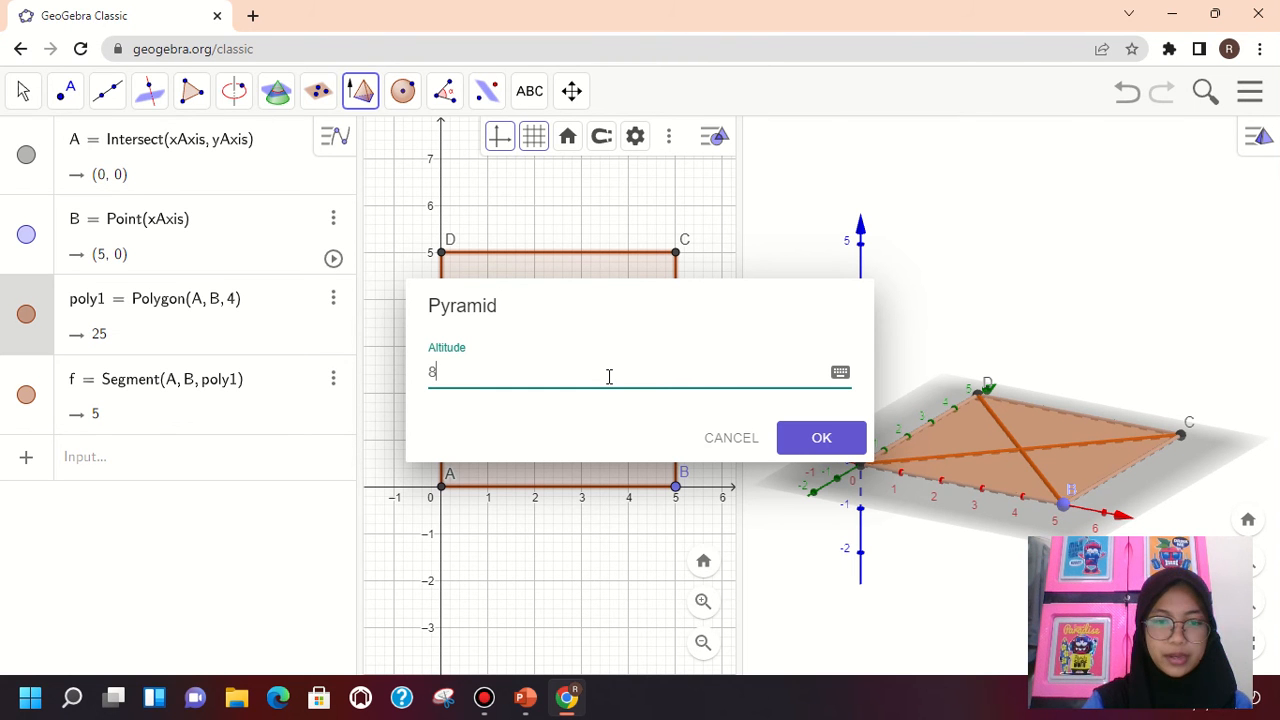
key(BackSpace)
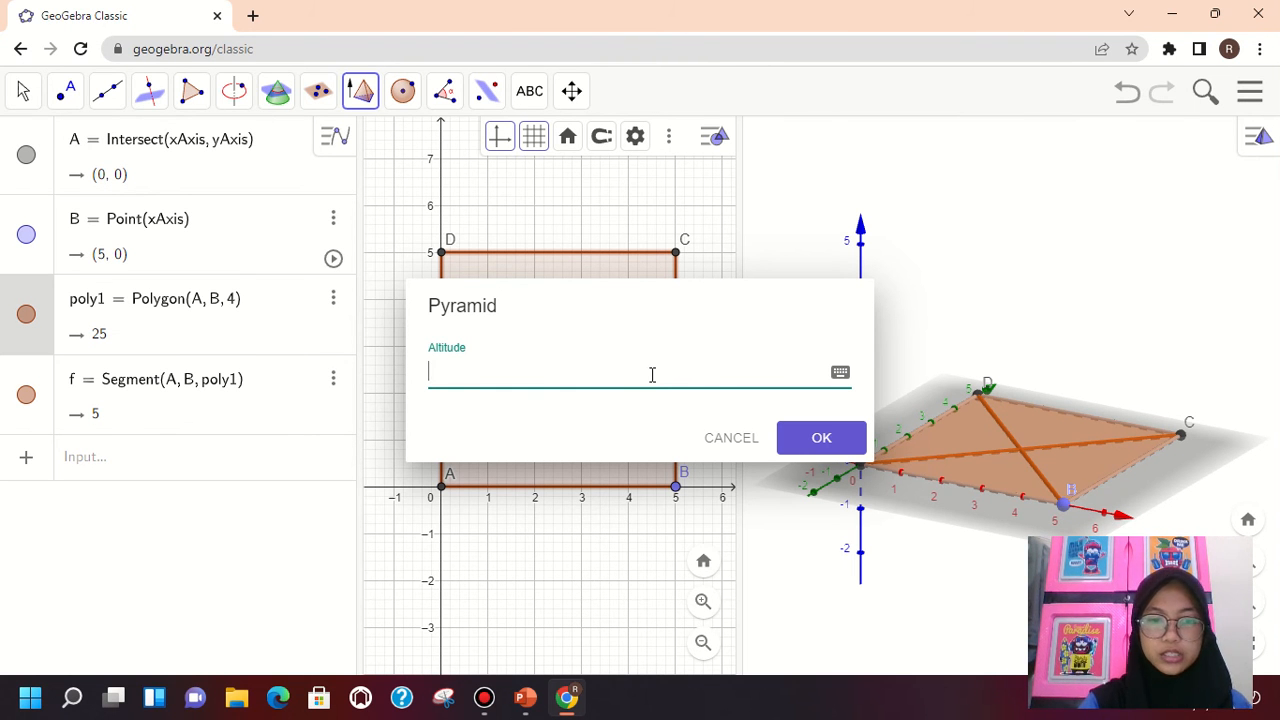
text(10)
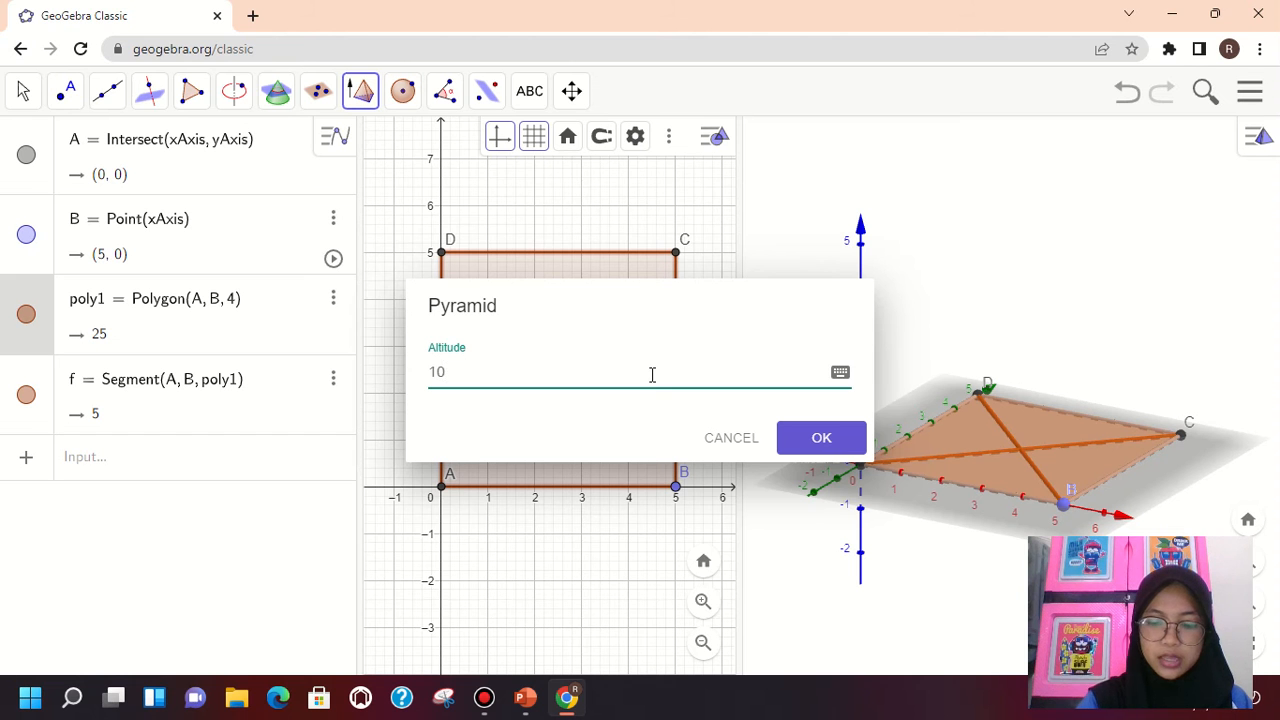
key(BackSpace)
key(BackSpace)
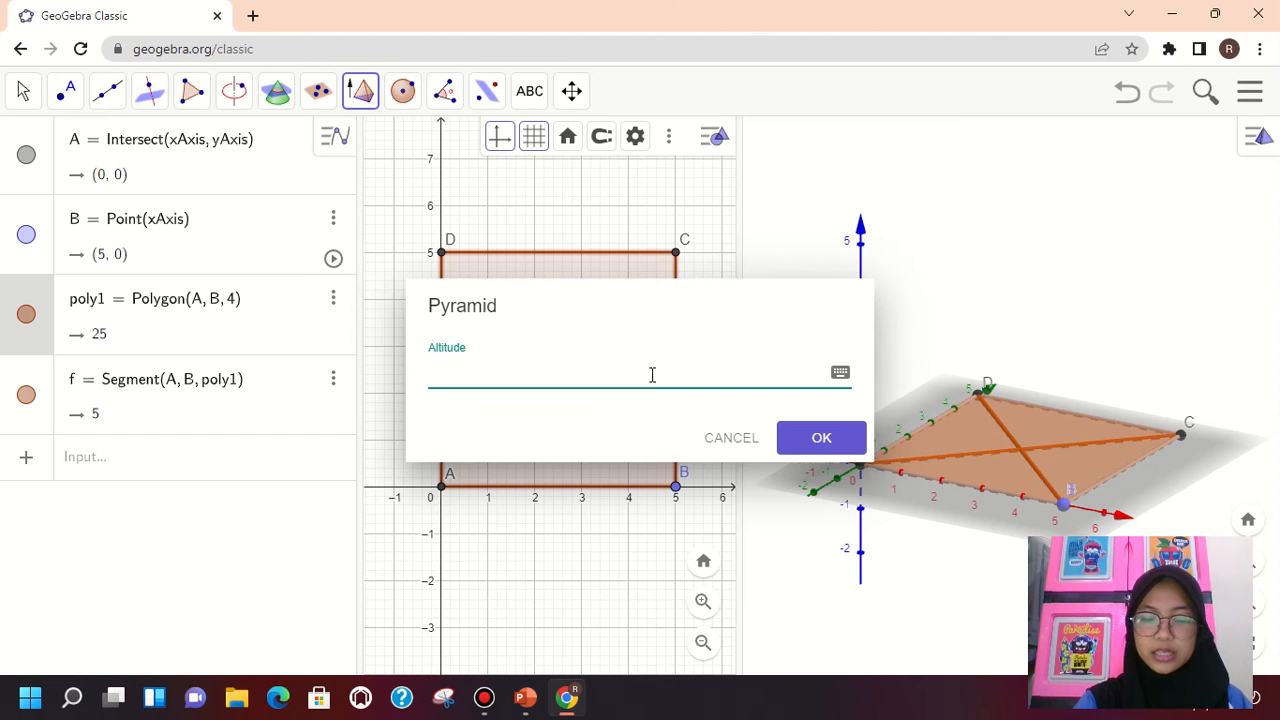
text(8)
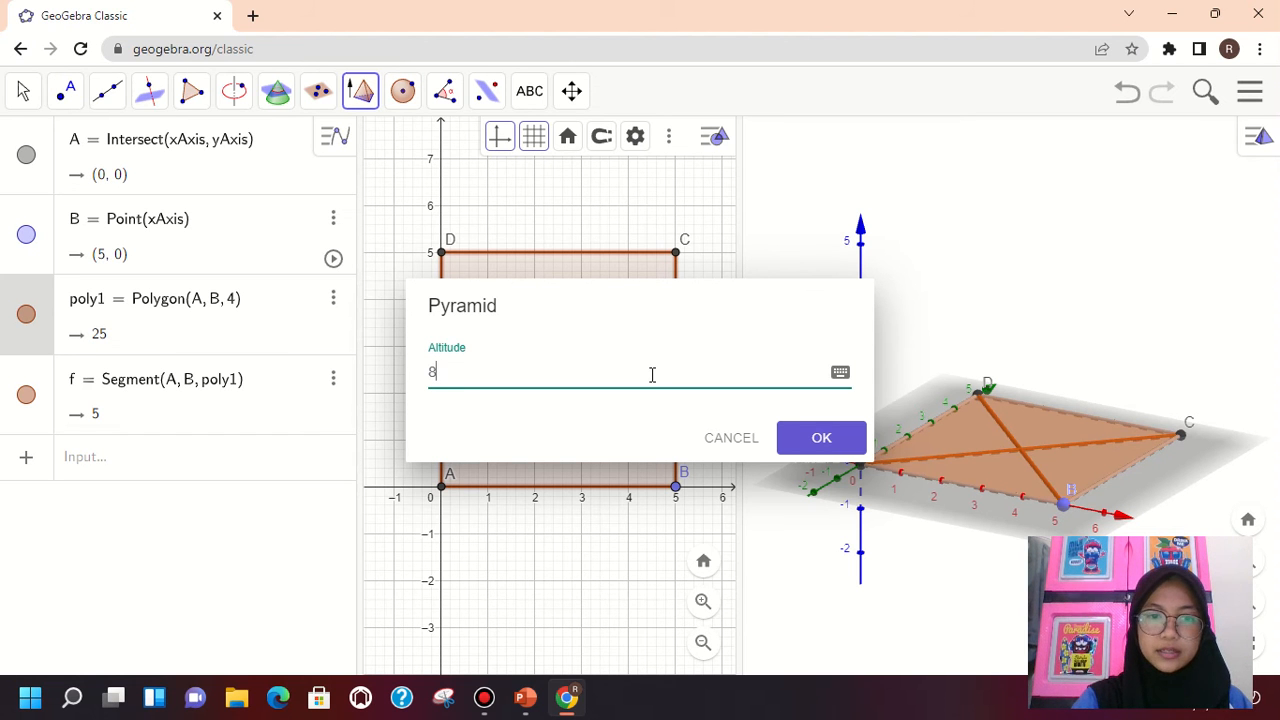
click(822, 439)
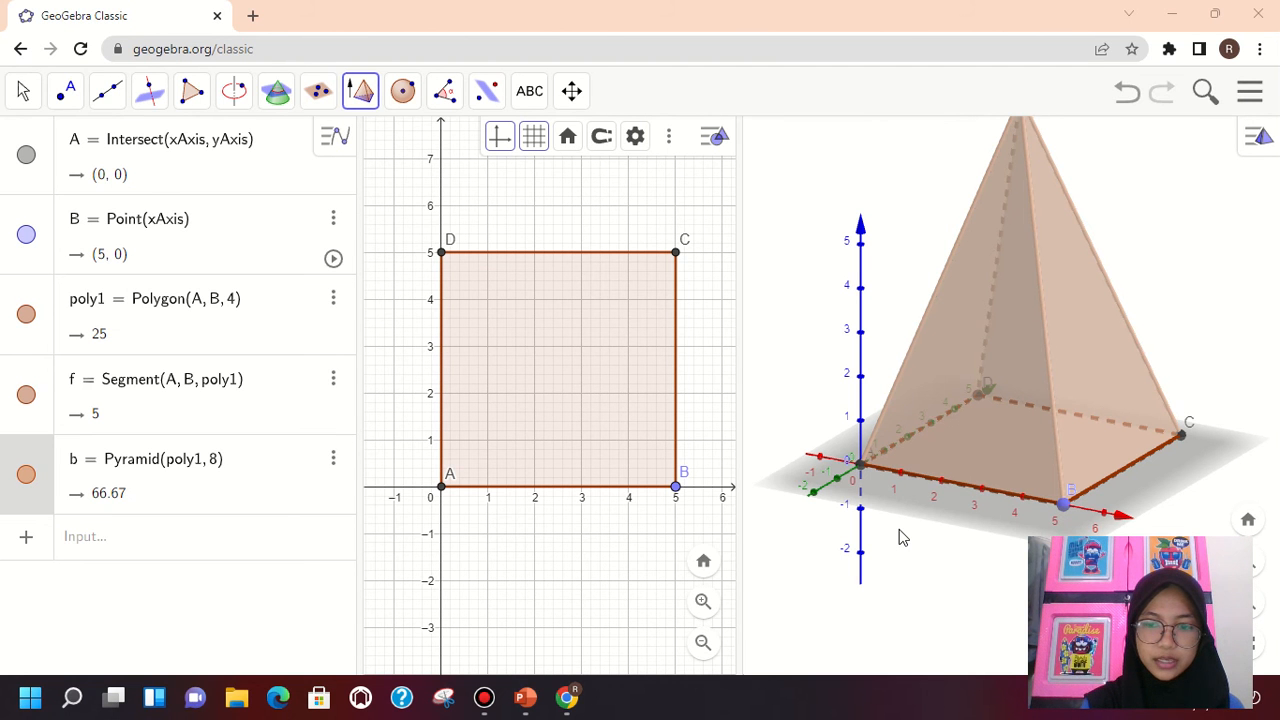
Create the net of the pyramid with the Net tool in the 3D Graphics view
scroll(898, 538, down, 3)
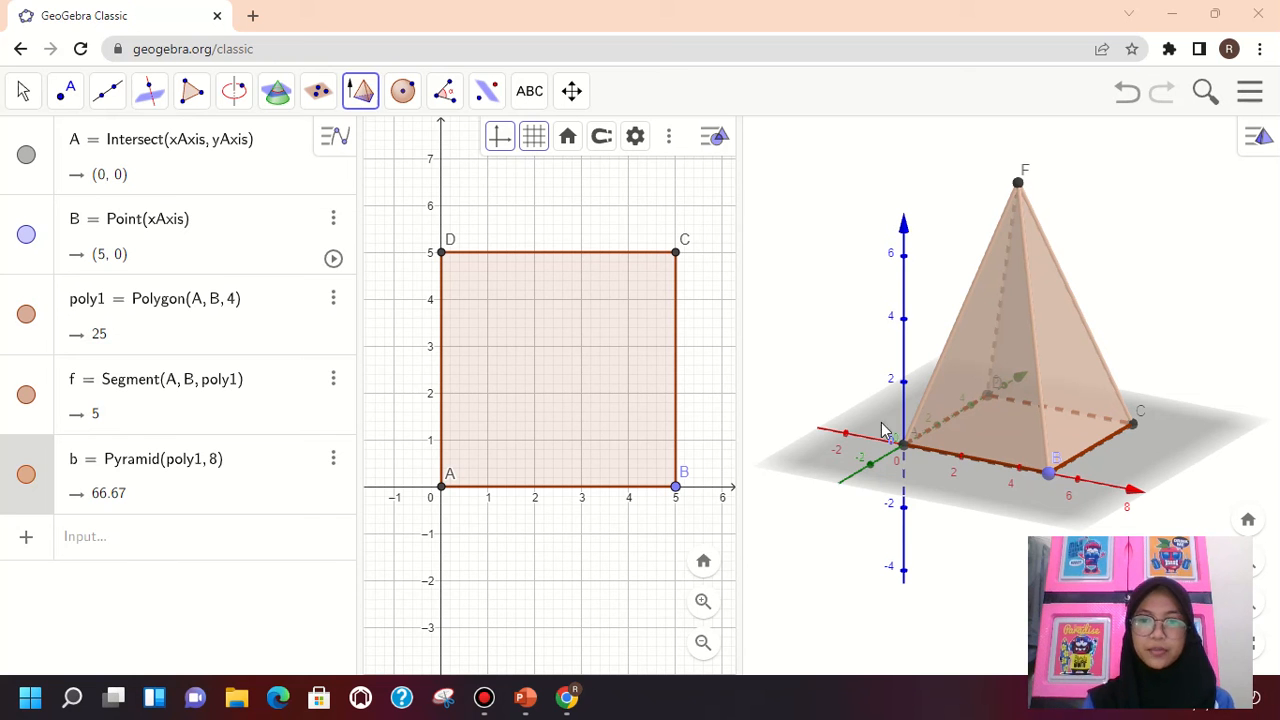
click(363, 94)
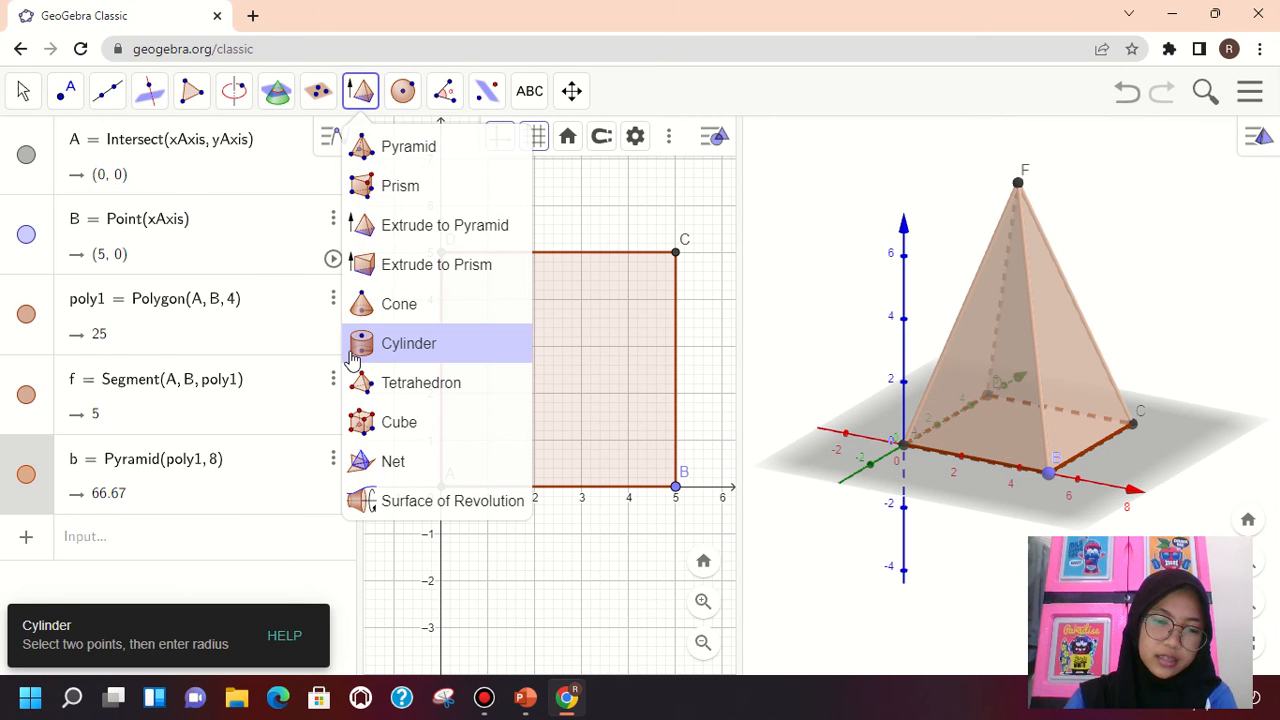
click(381, 459)
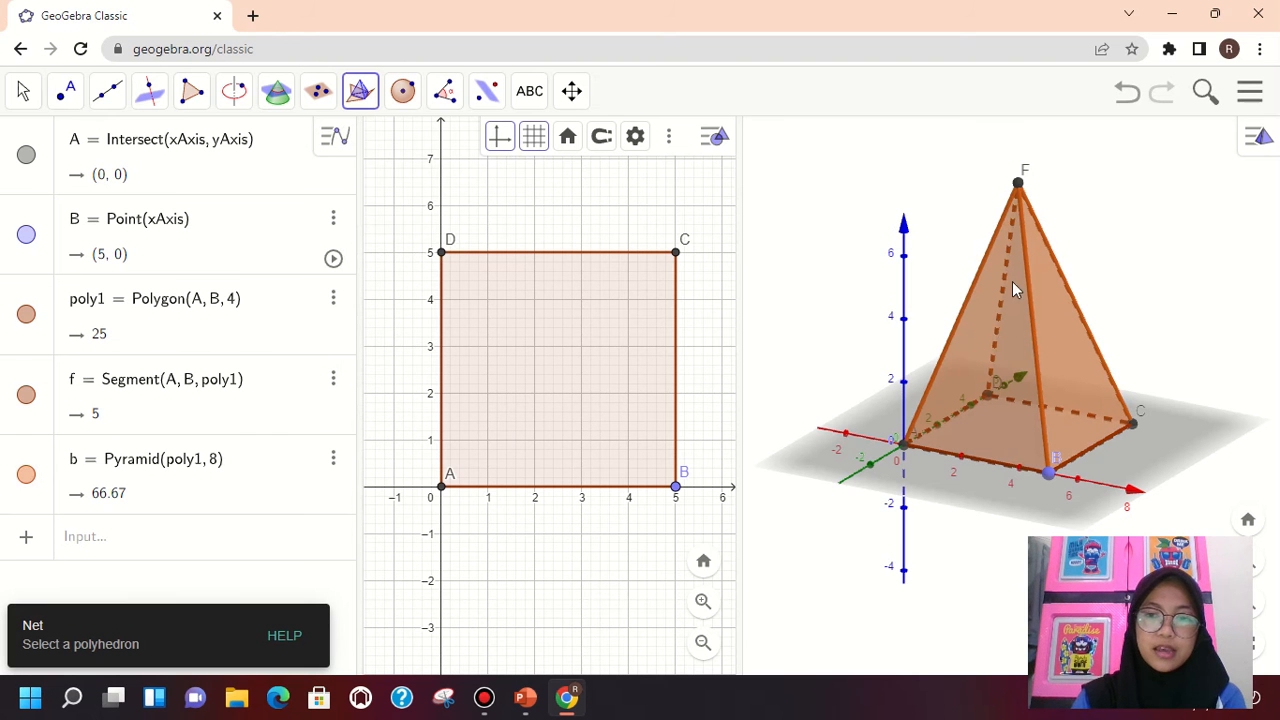
click(995, 350)
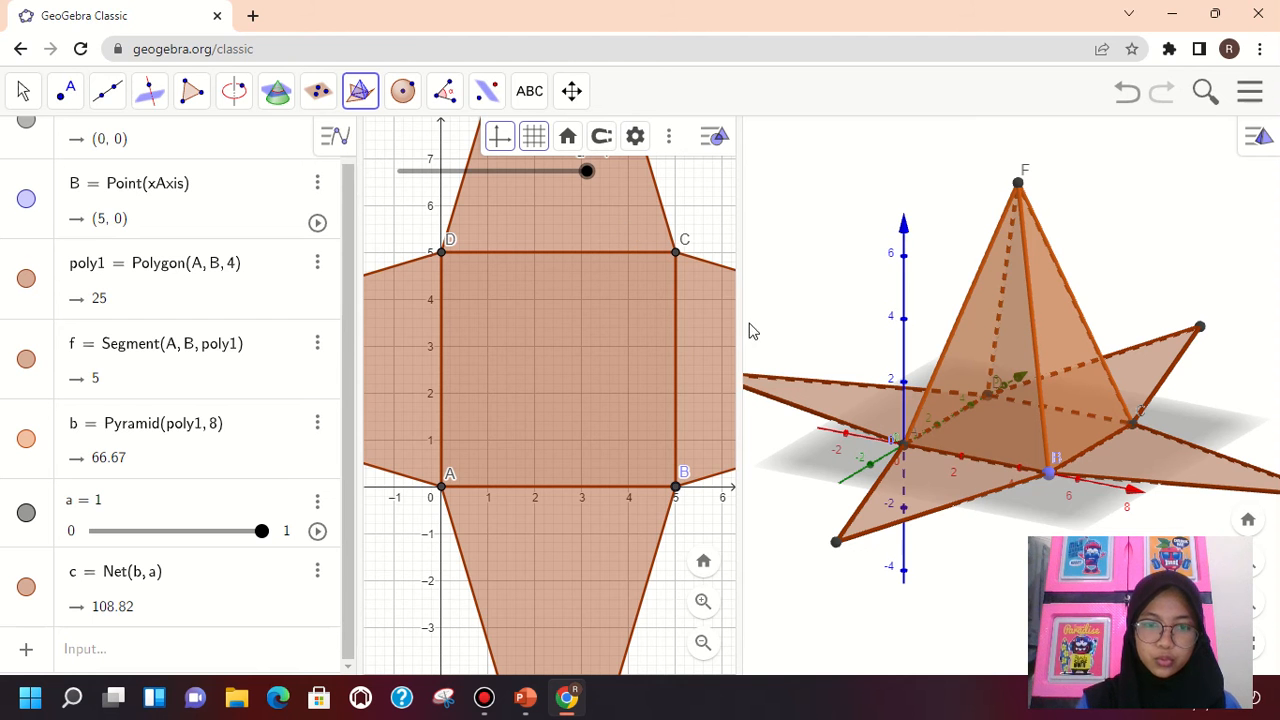
Collapse the Algebra view to widen the 3D Graphics view, and start the animation of slider a
drag(357, 348, 5, 348)
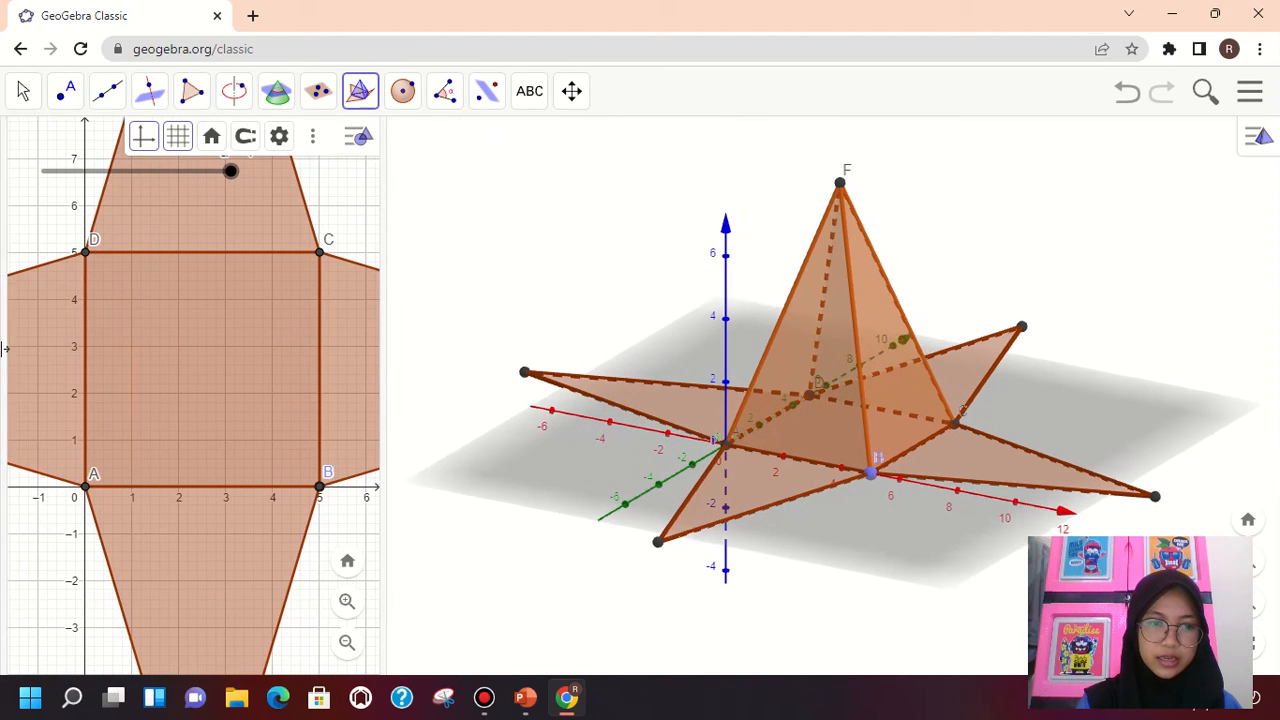
right_click(232, 177)
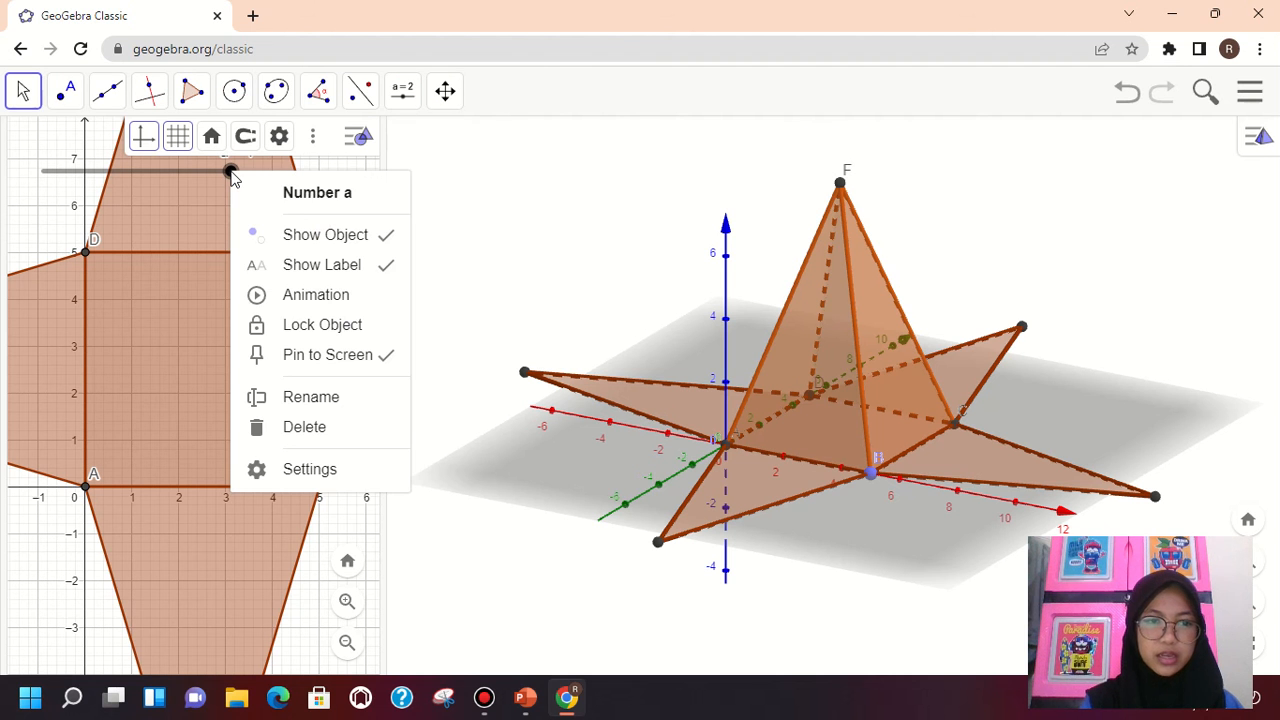
click(313, 295)
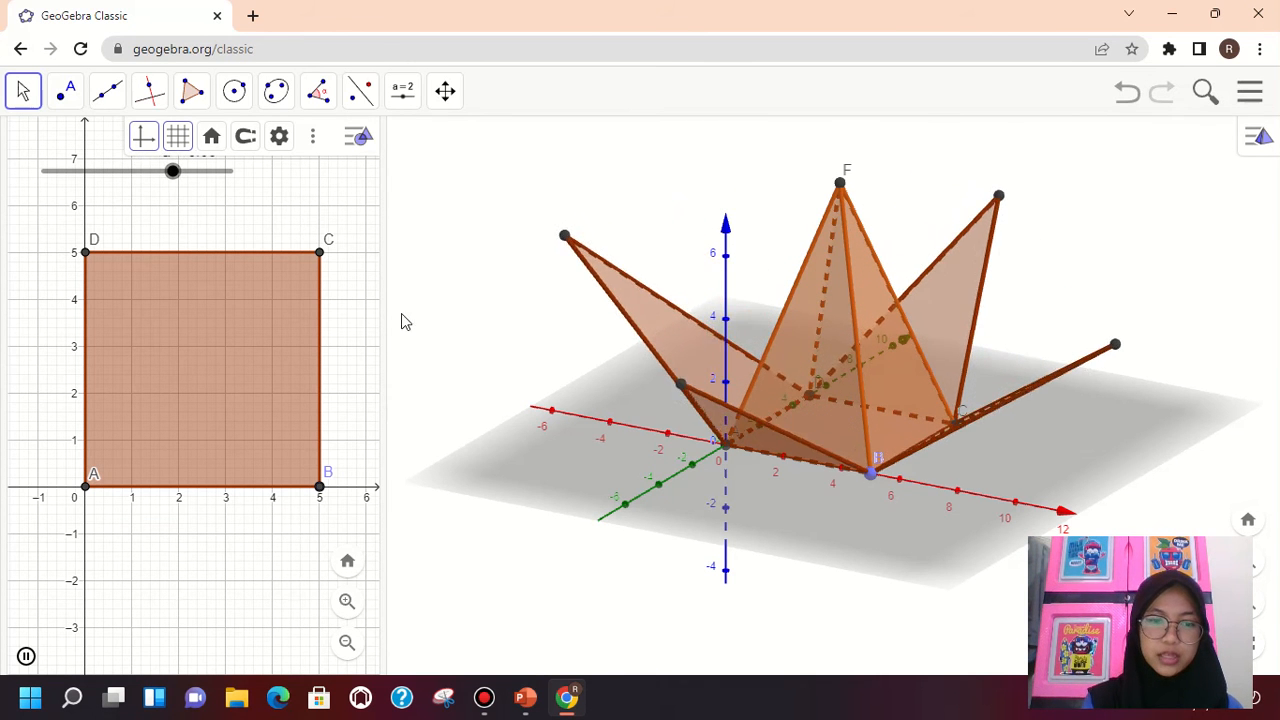
Reopen the Algebra view and narrow the 2D Graphics view so that the 3D Graphics view has most of the space
drag(384, 337, 688, 405)
click(7, 336)
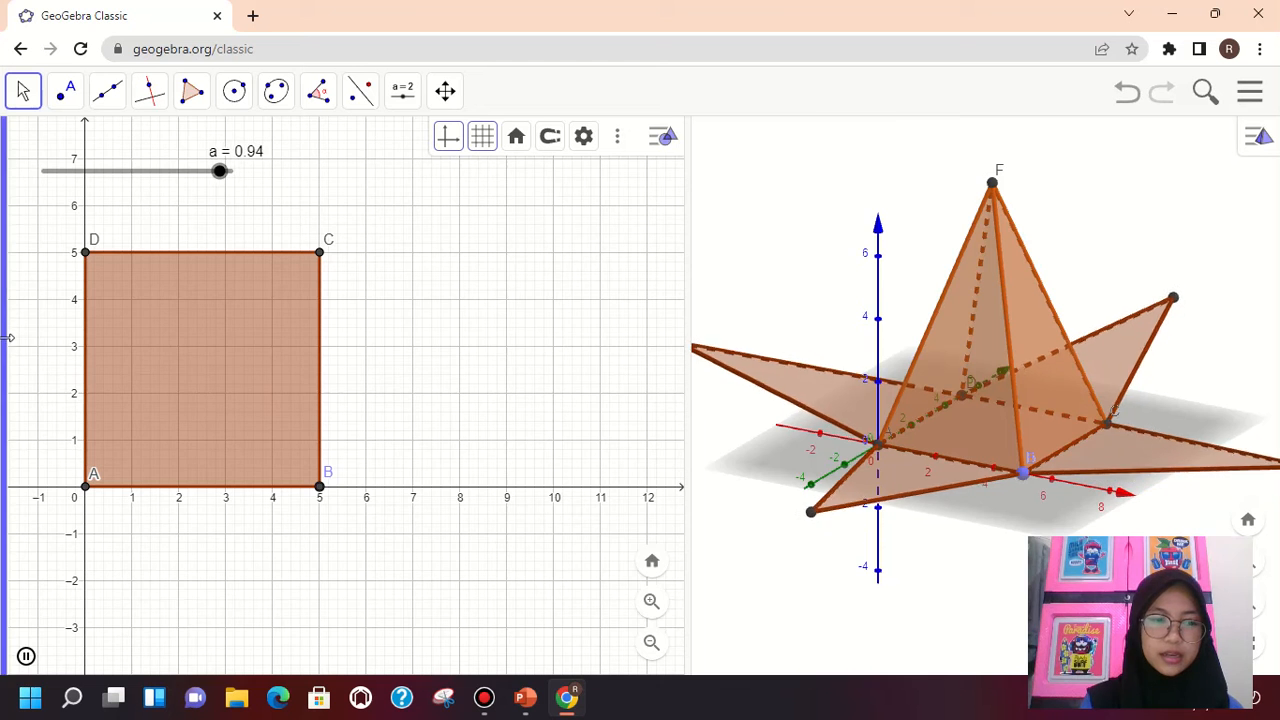
drag(399, 399, 389, 397)
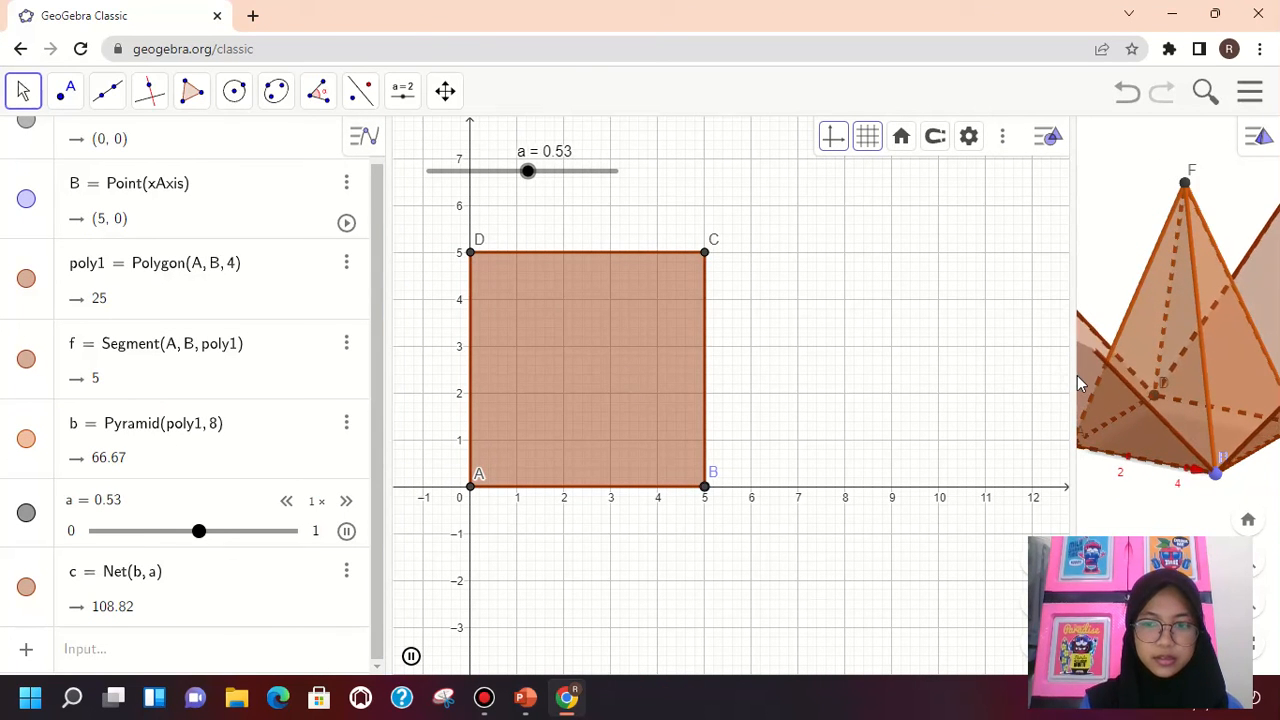
drag(1077, 375, 578, 380)
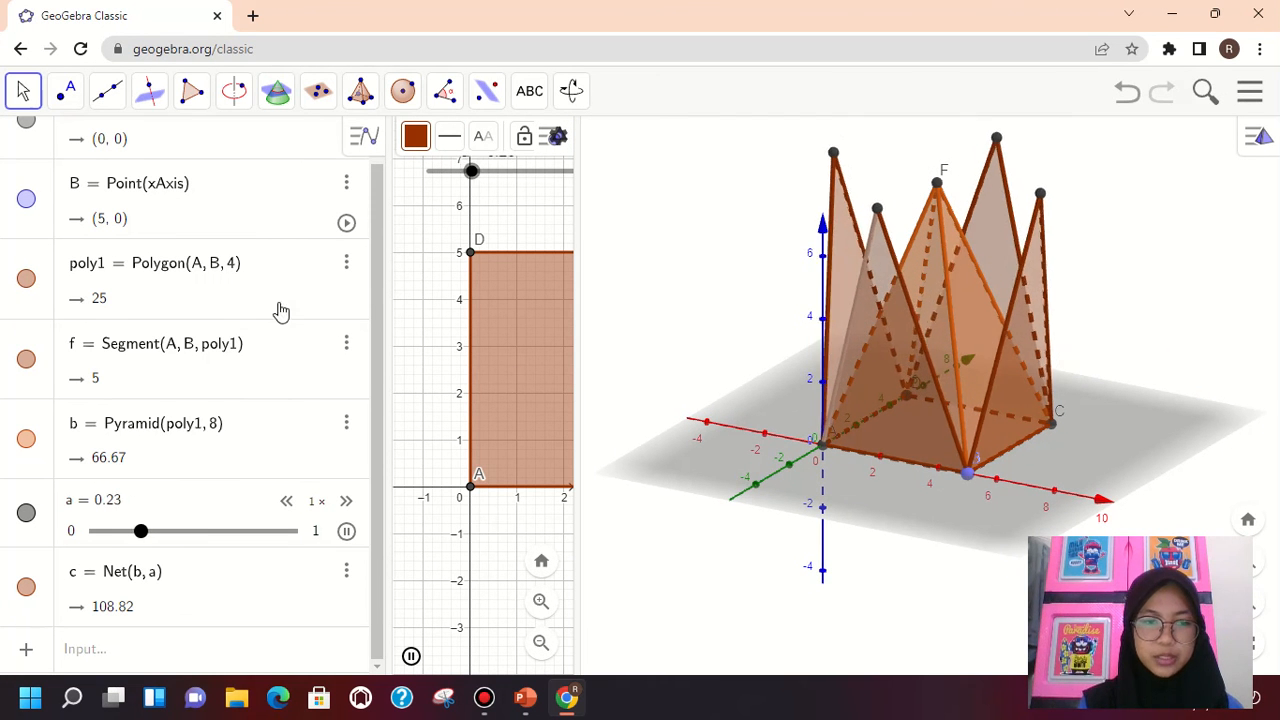
click(330, 275)
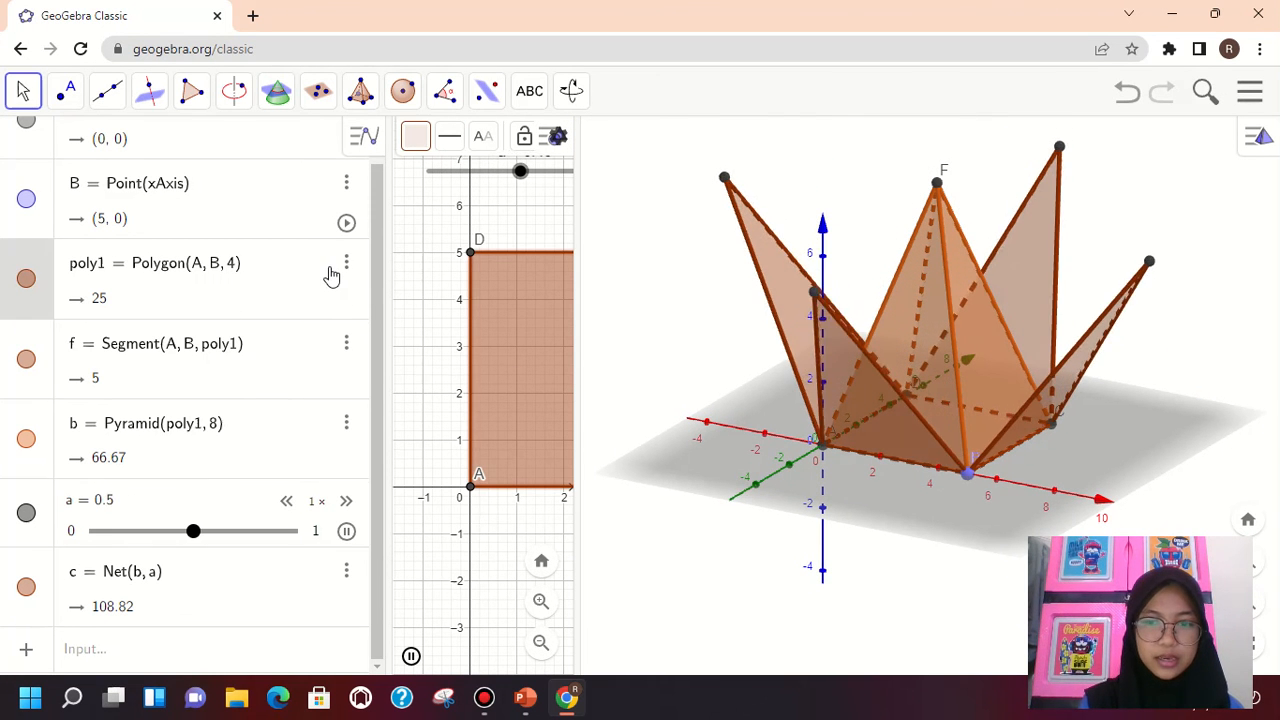
click(314, 350)
click(346, 341)
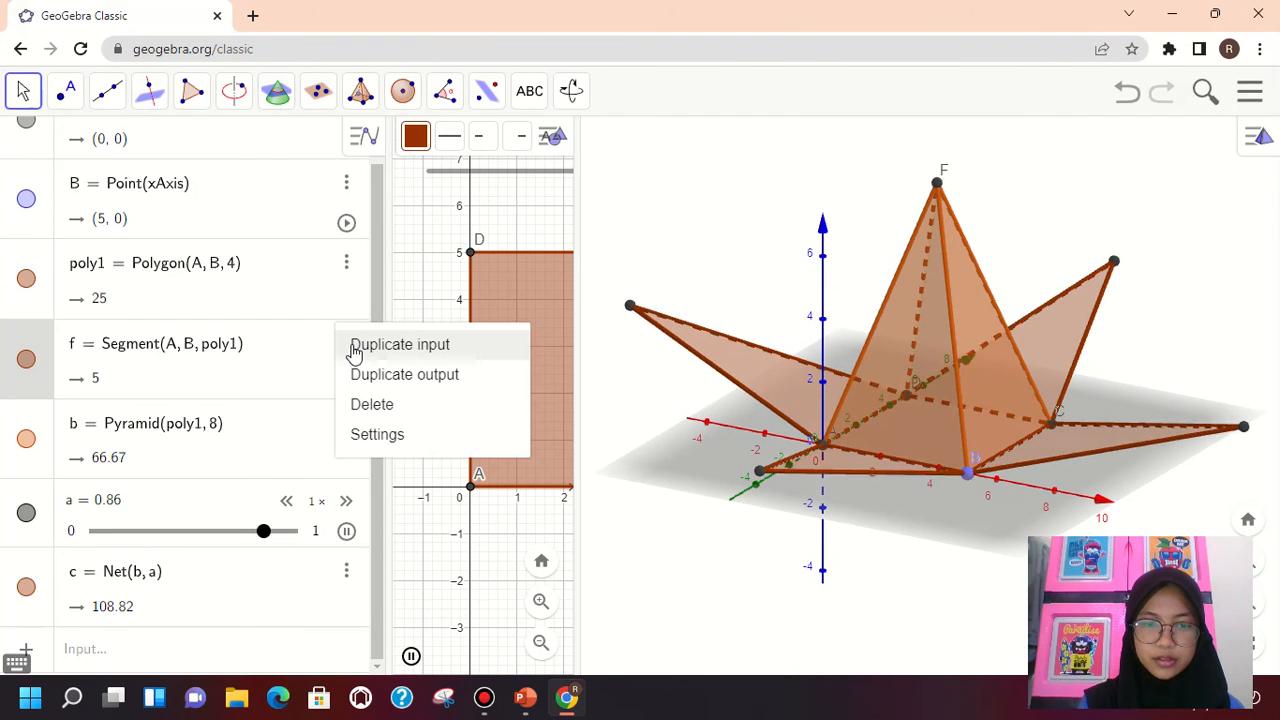
click(346, 264)
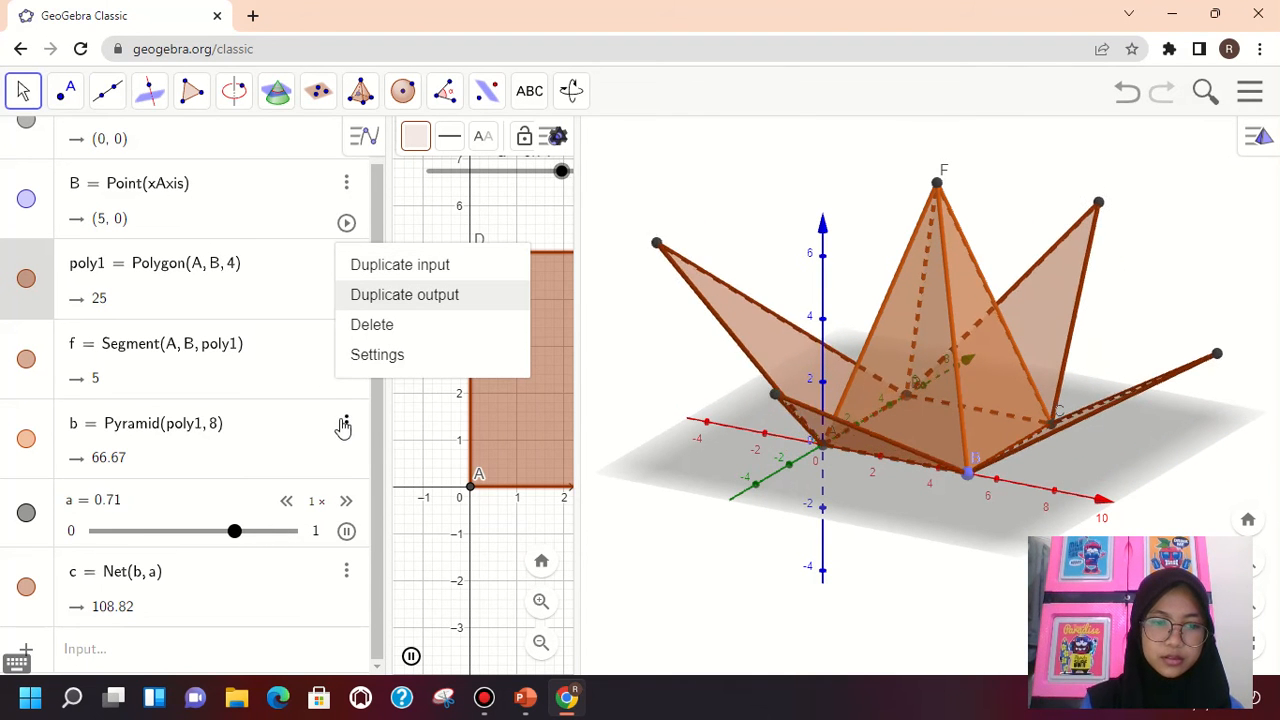
drag(371, 411, 370, 350)
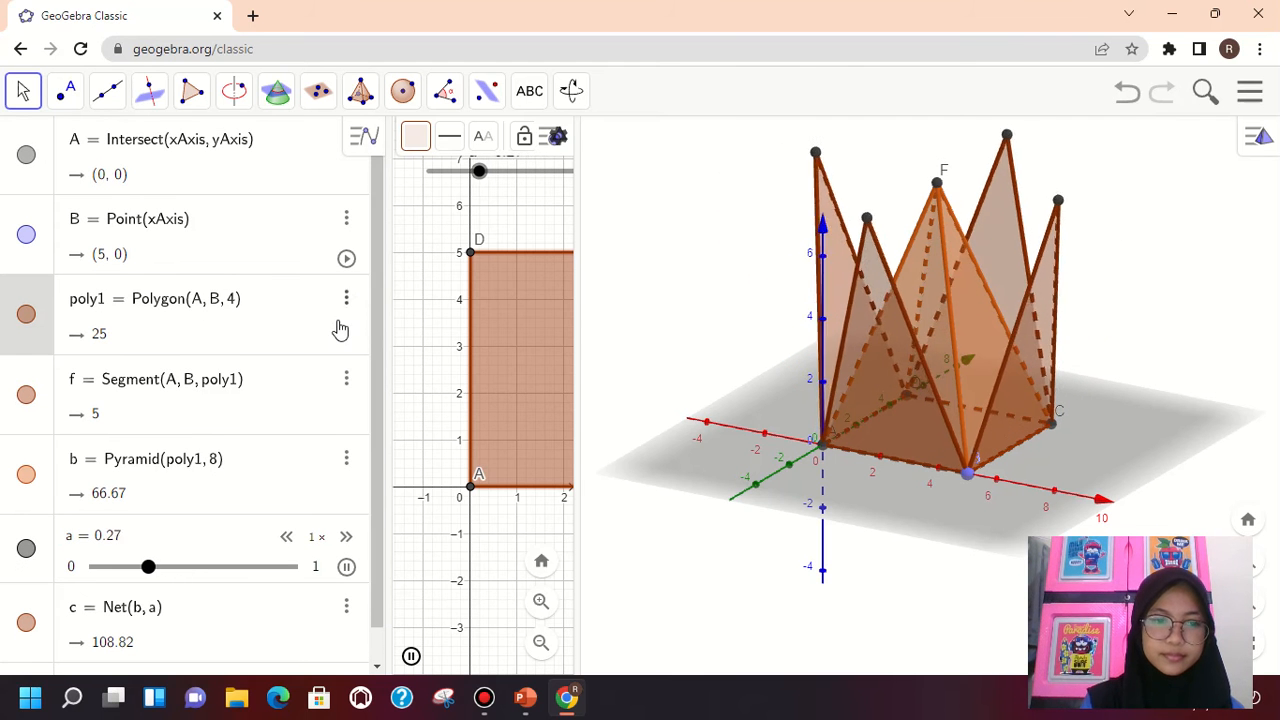
Open the settings of segment f, hide the segment with Show Object, and show it again
click(348, 384)
click(347, 382)
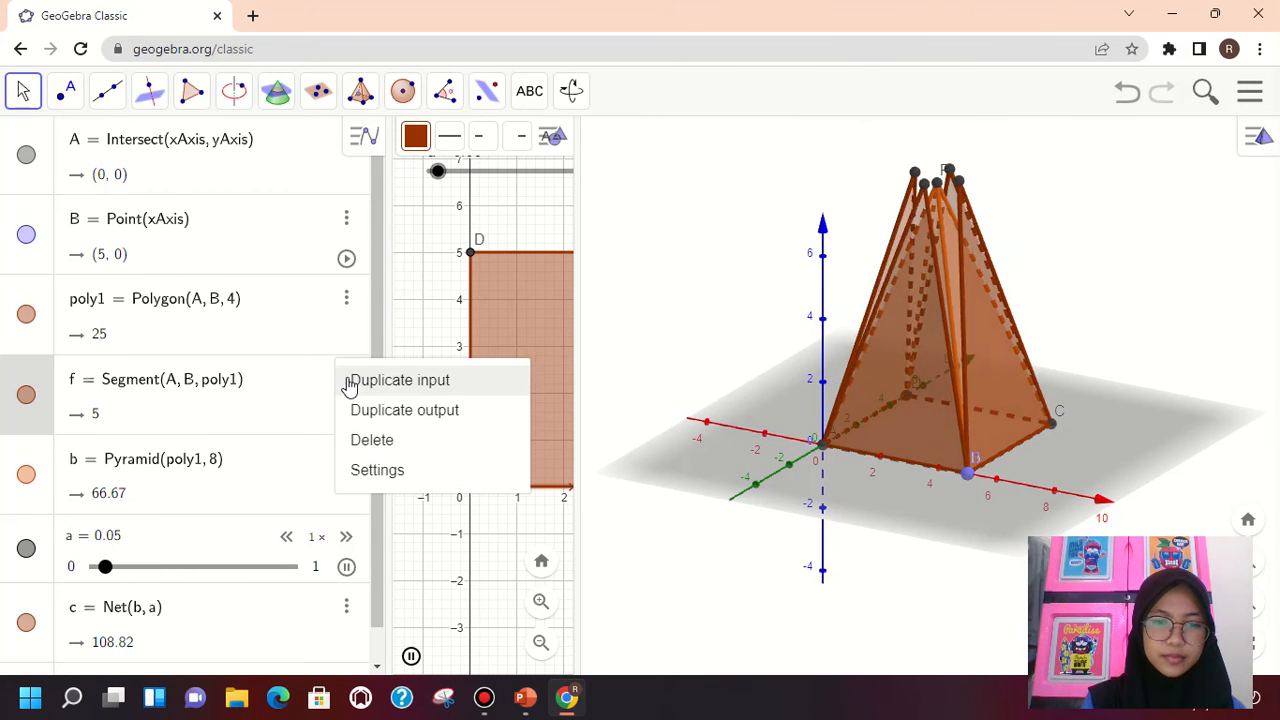
click(366, 474)
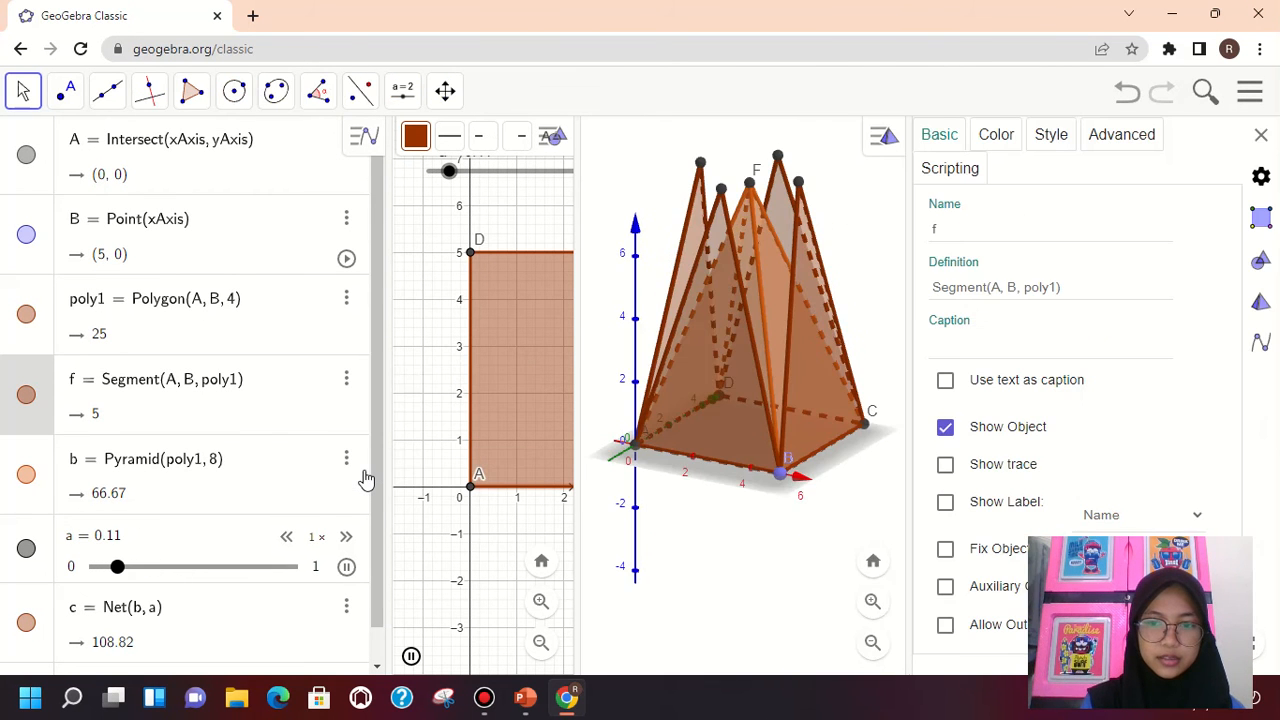
click(945, 428)
click(945, 428)
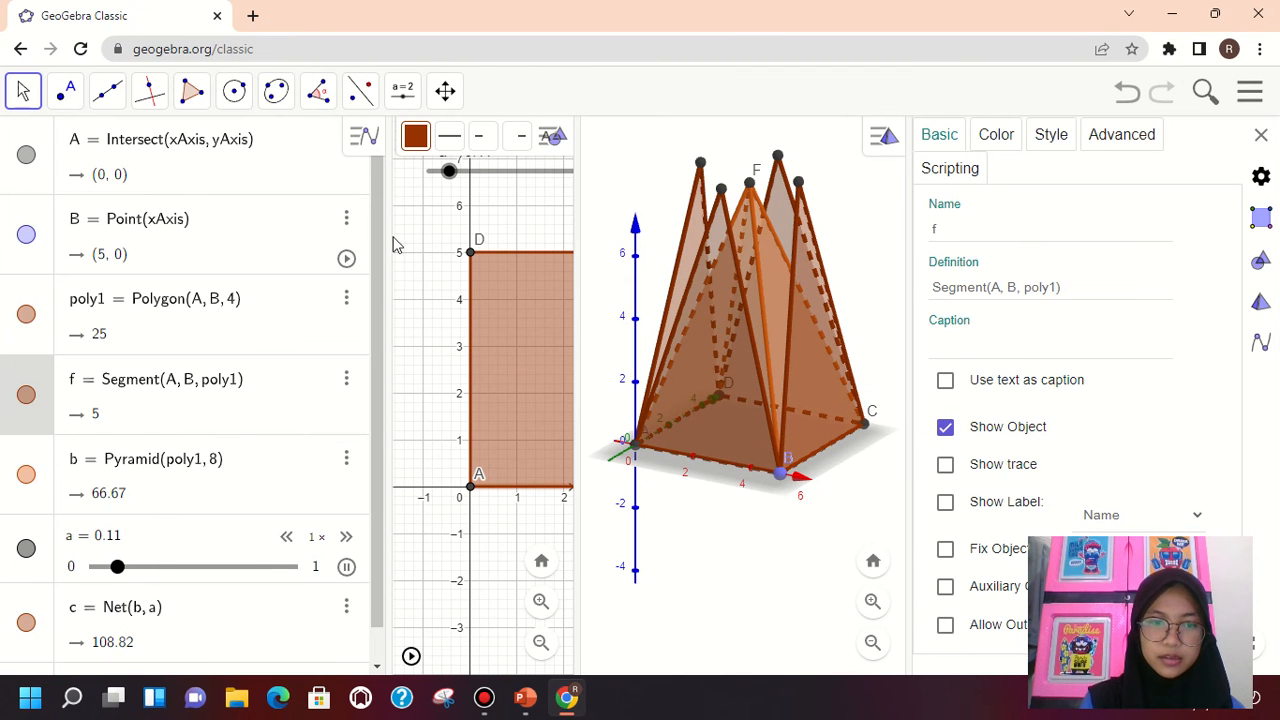
Switch the settings to the square poly1, turn its Show Object option off, and turn it back on
click(347, 299)
click(366, 391)
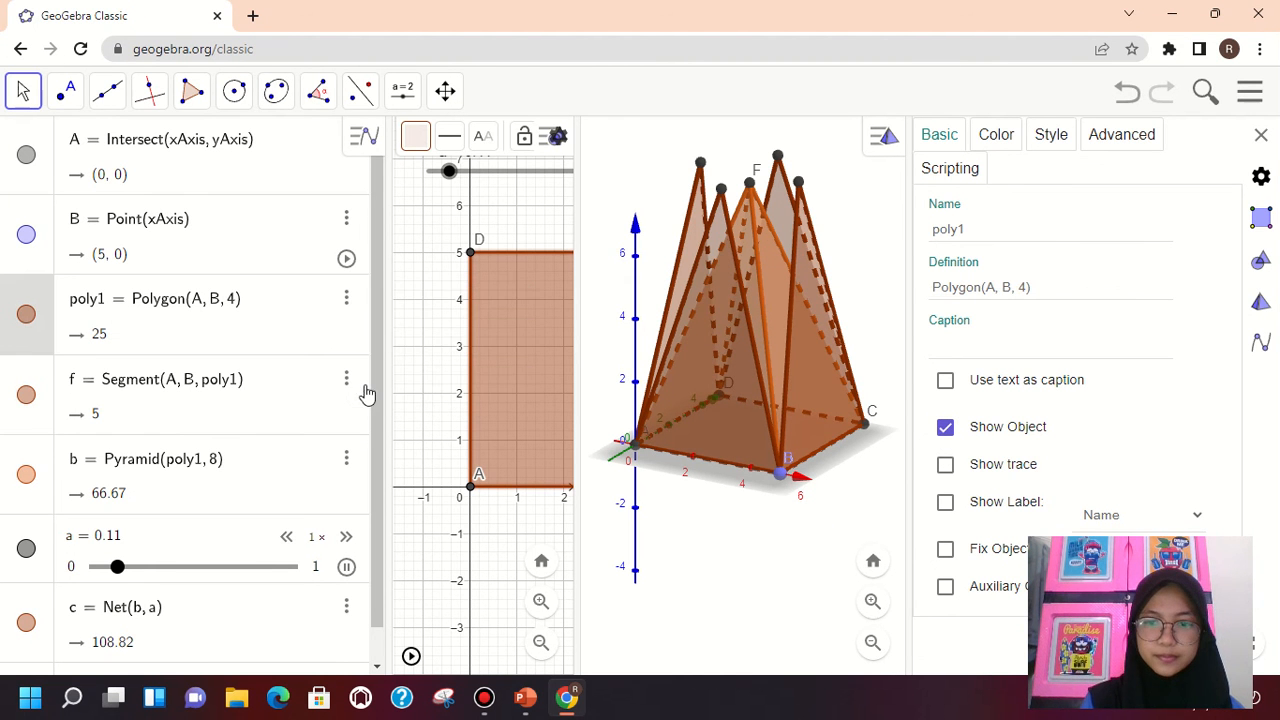
click(945, 428)
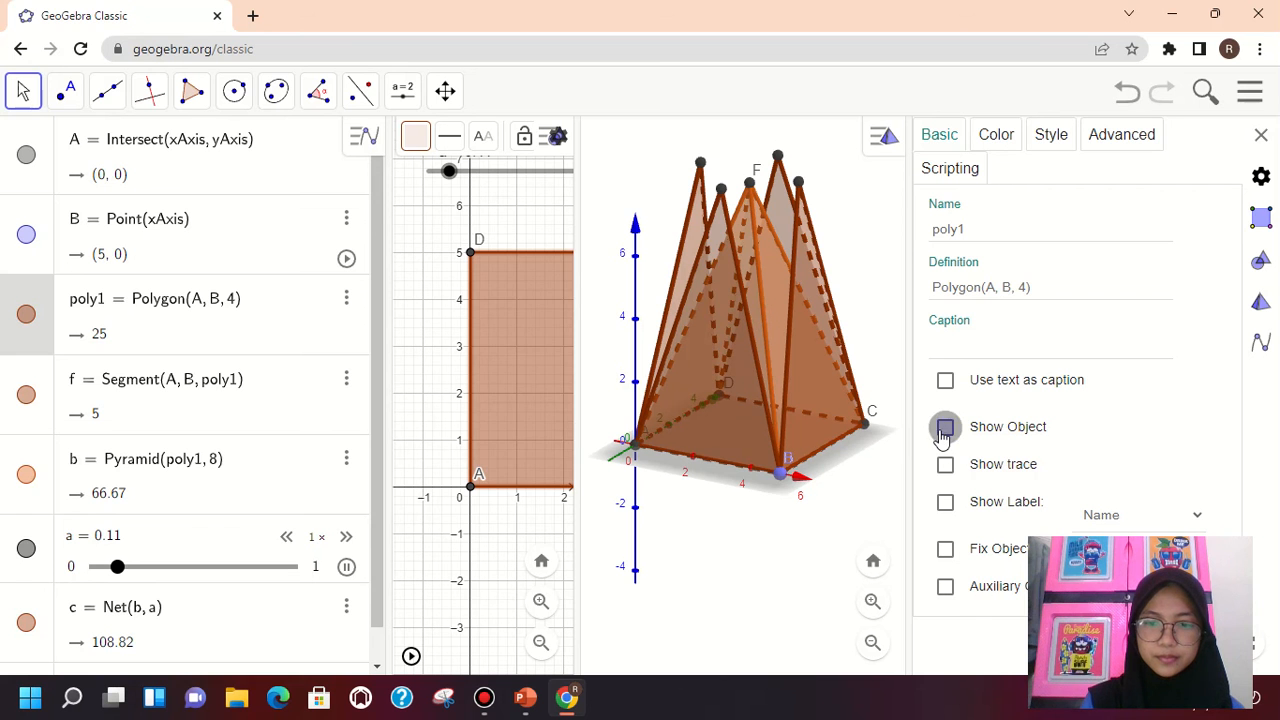
click(945, 428)
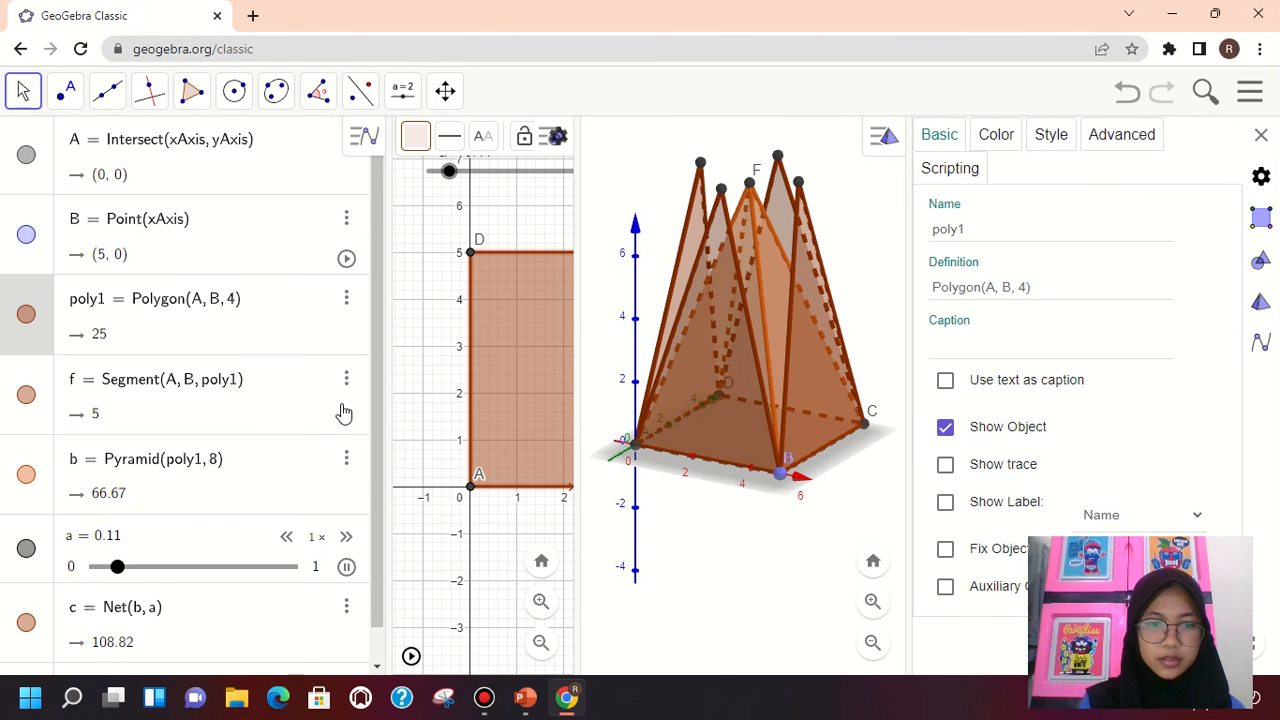
Open the settings of pyramid b, hide the pyramid with Show Object, and show it again
click(346, 459)
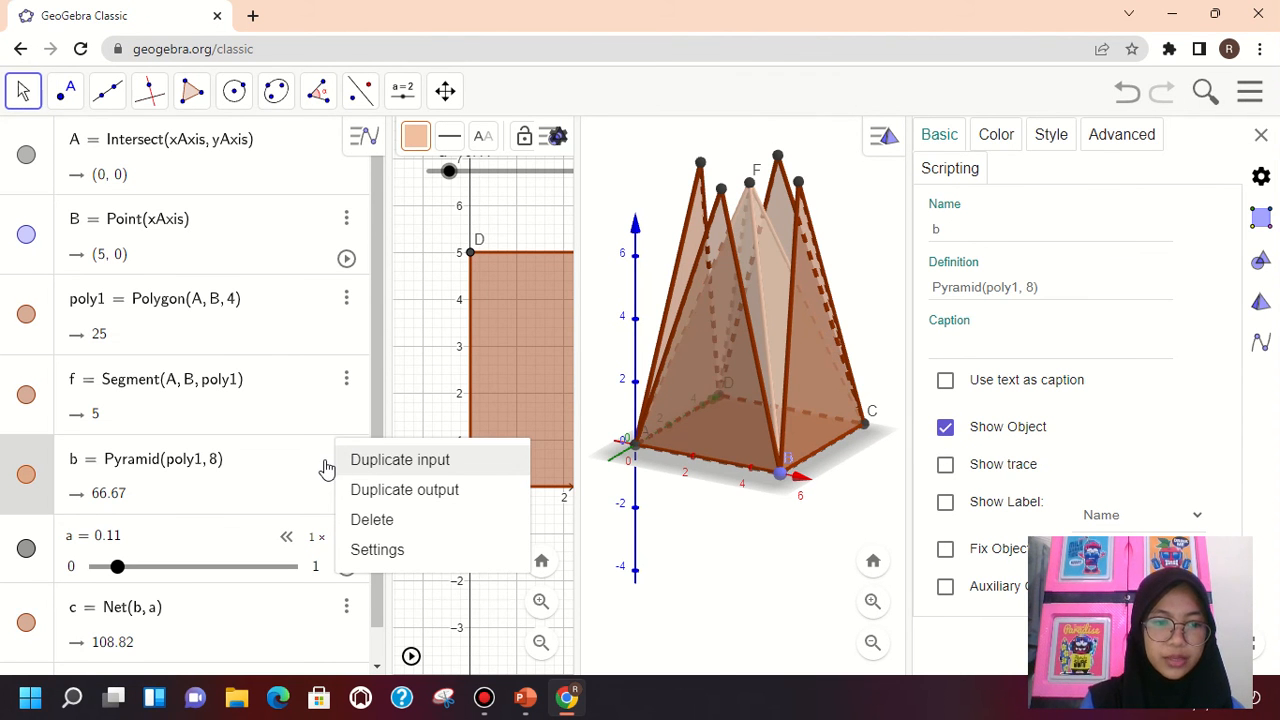
click(326, 468)
click(327, 469)
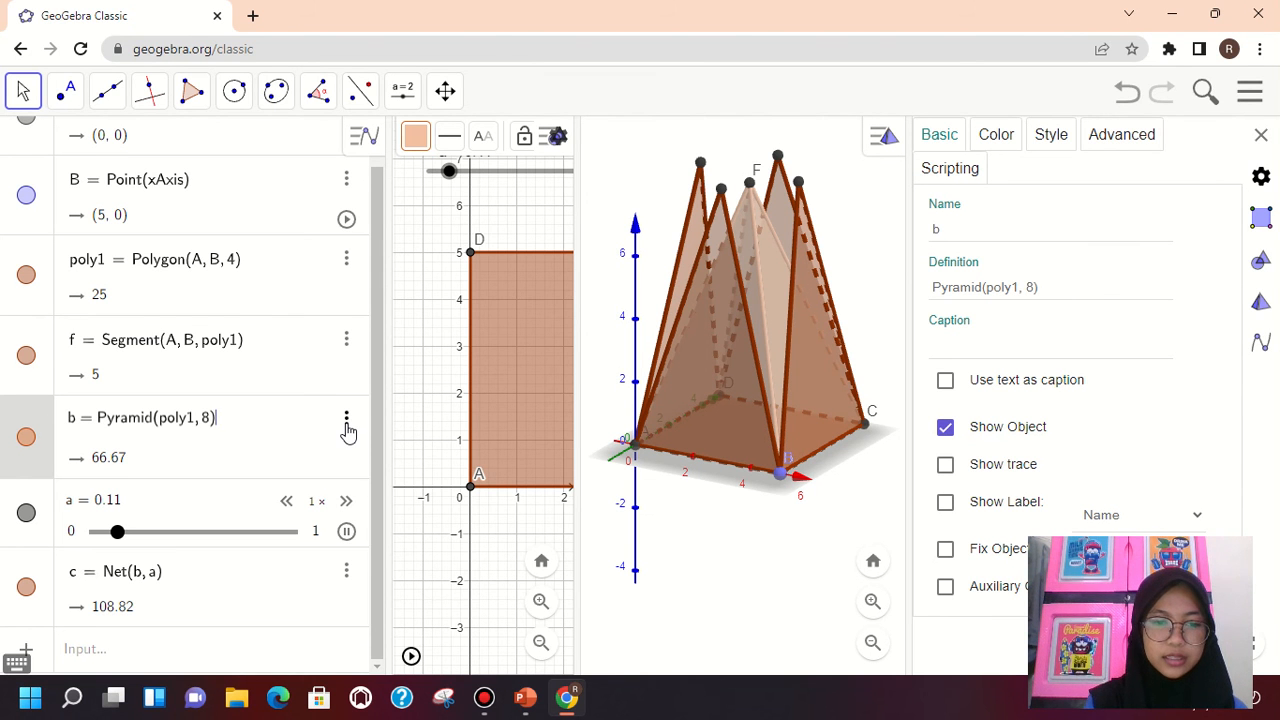
click(346, 424)
click(346, 424)
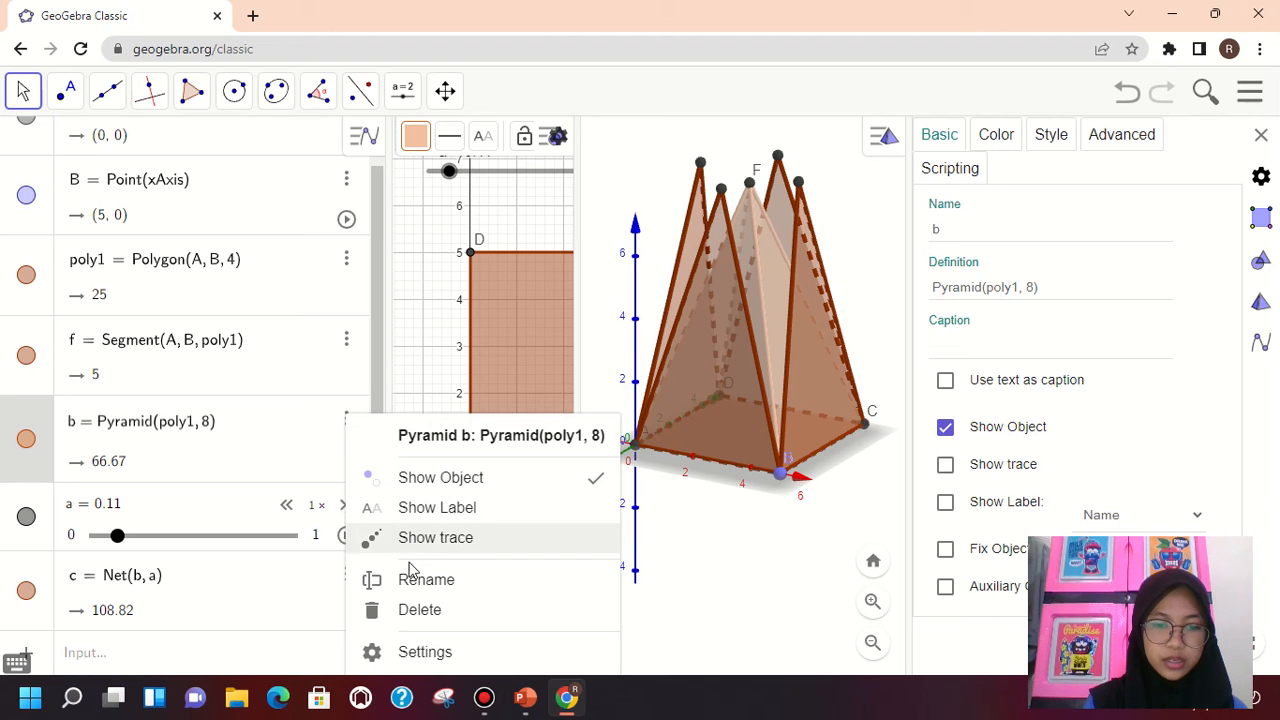
click(420, 652)
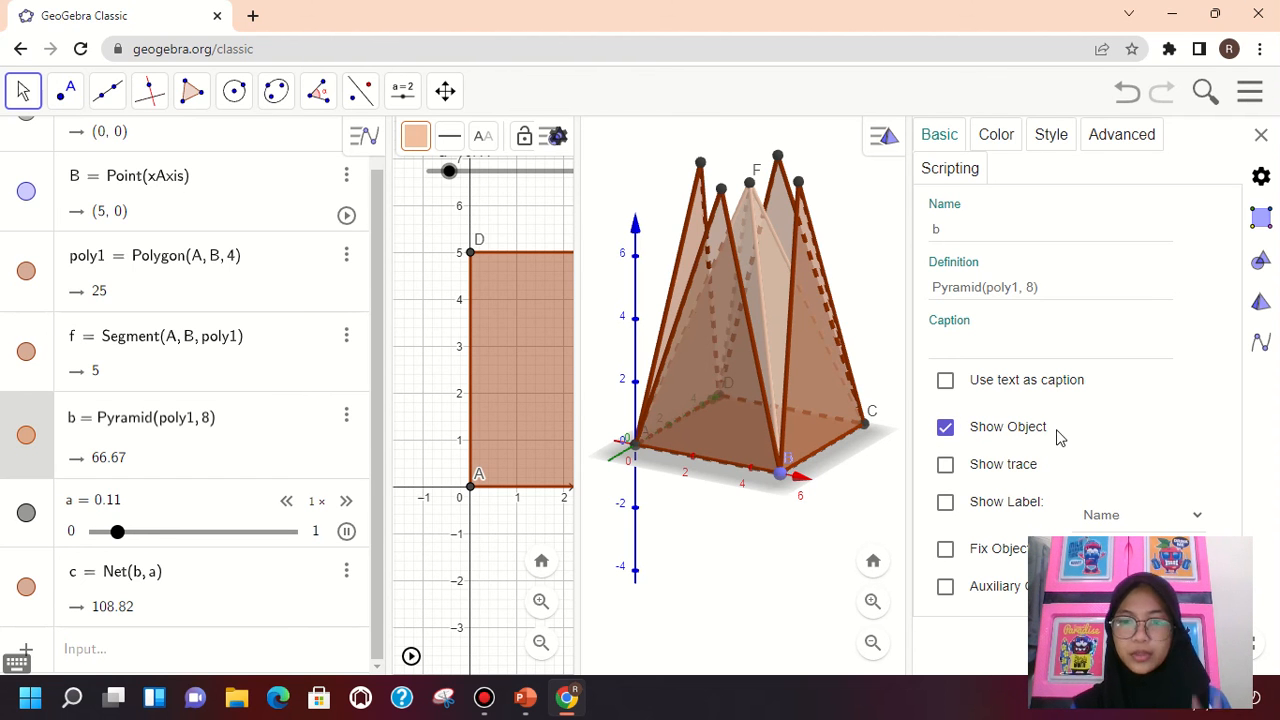
click(946, 428)
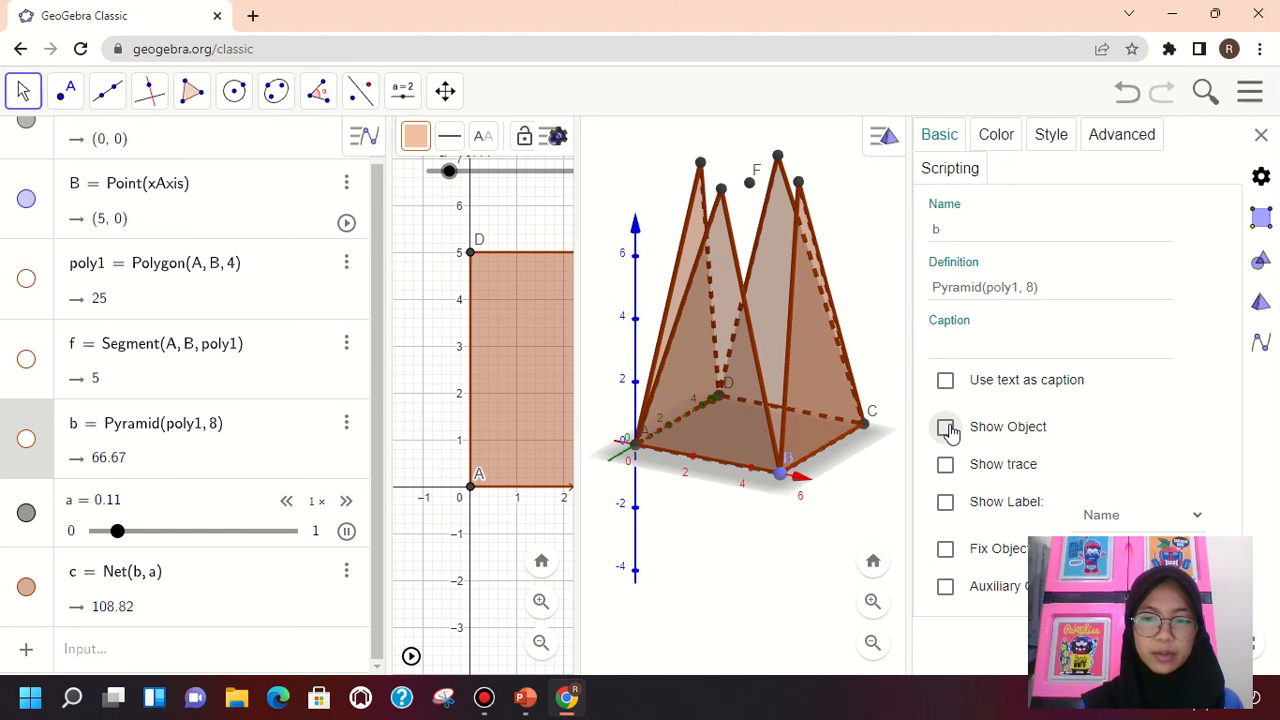
click(946, 428)
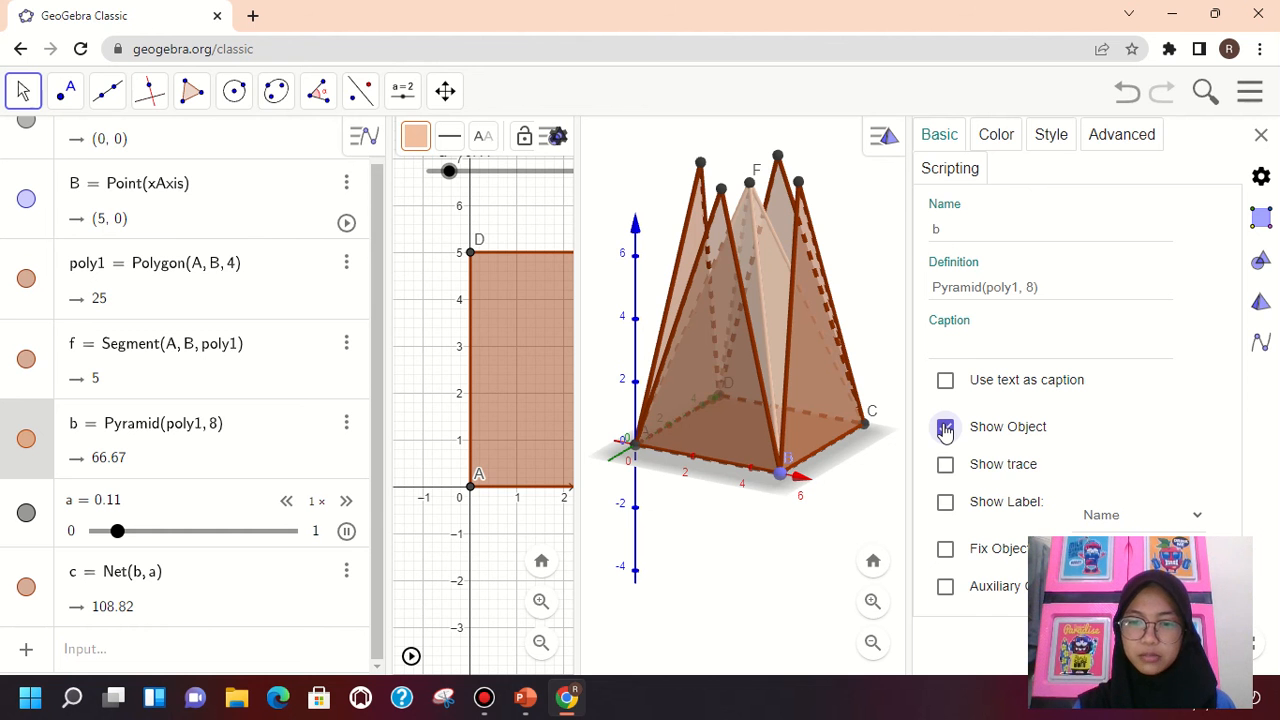
Turn off Show Object for pyramid b and close the settings
click(945, 428)
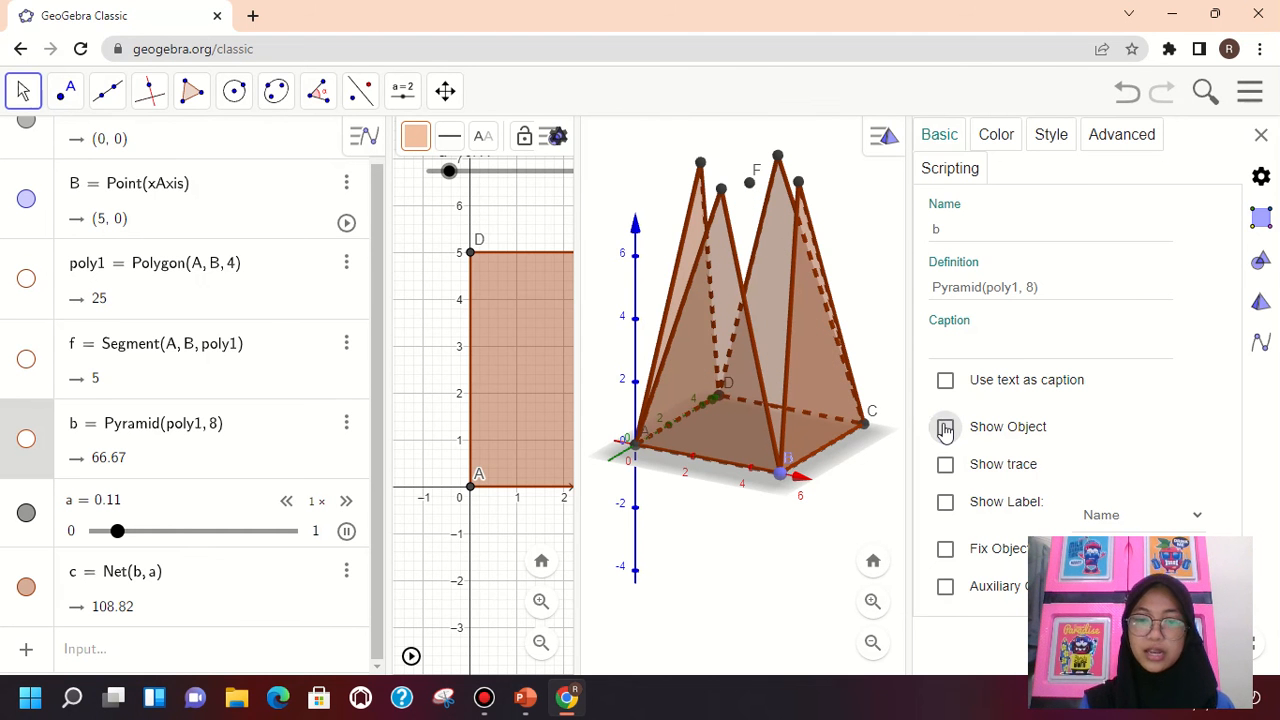
click(1262, 135)
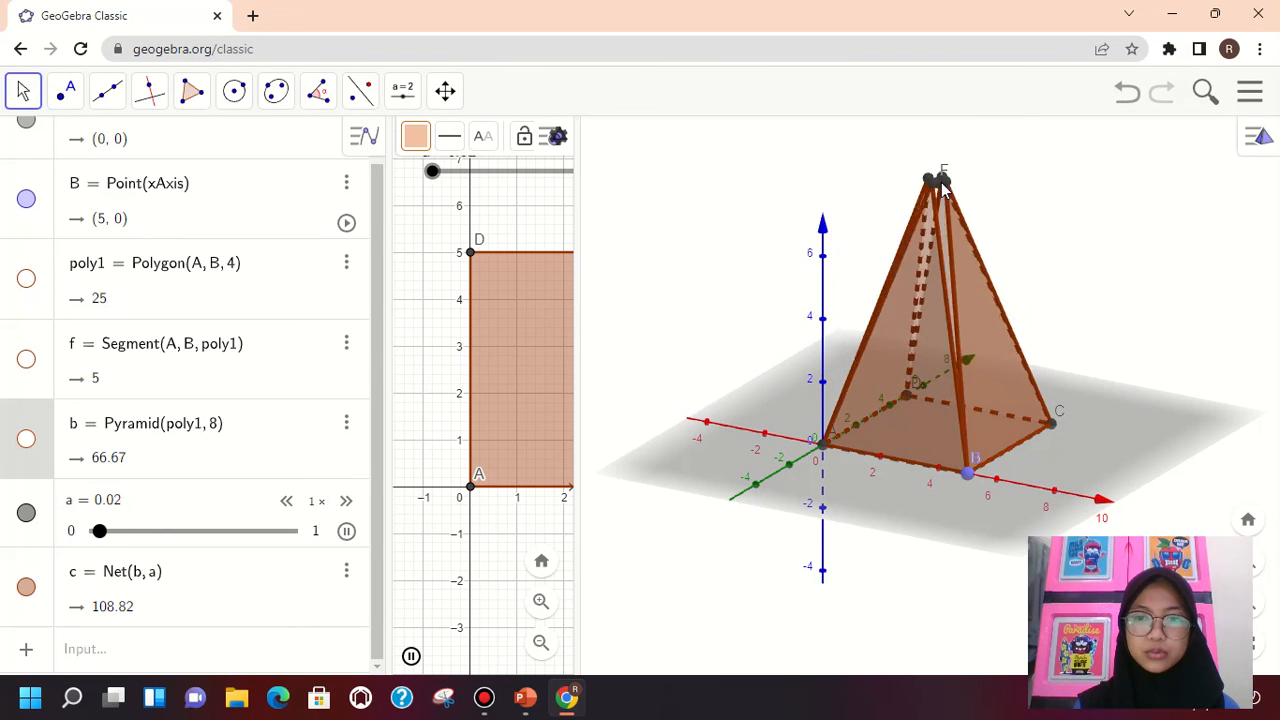
Stop the animation of slider a, set it to 0 to fold the net closed, and inspect apex F
right_click(490, 178)
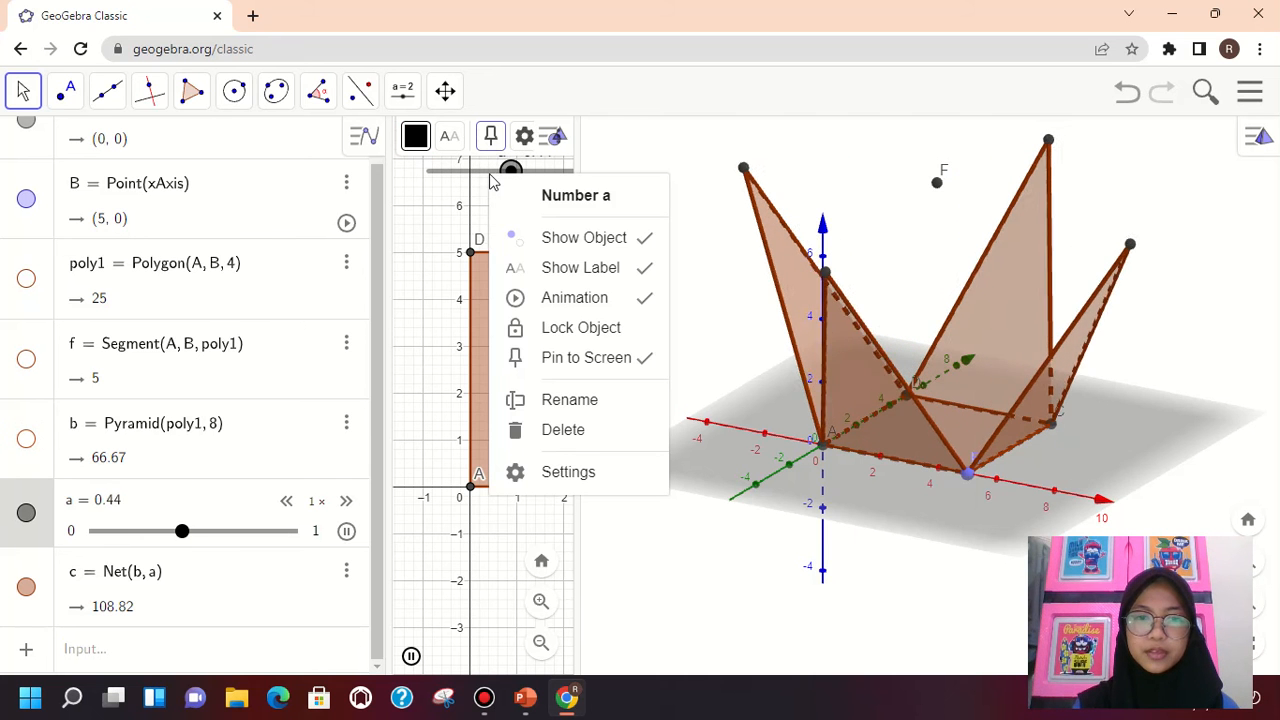
click(552, 297)
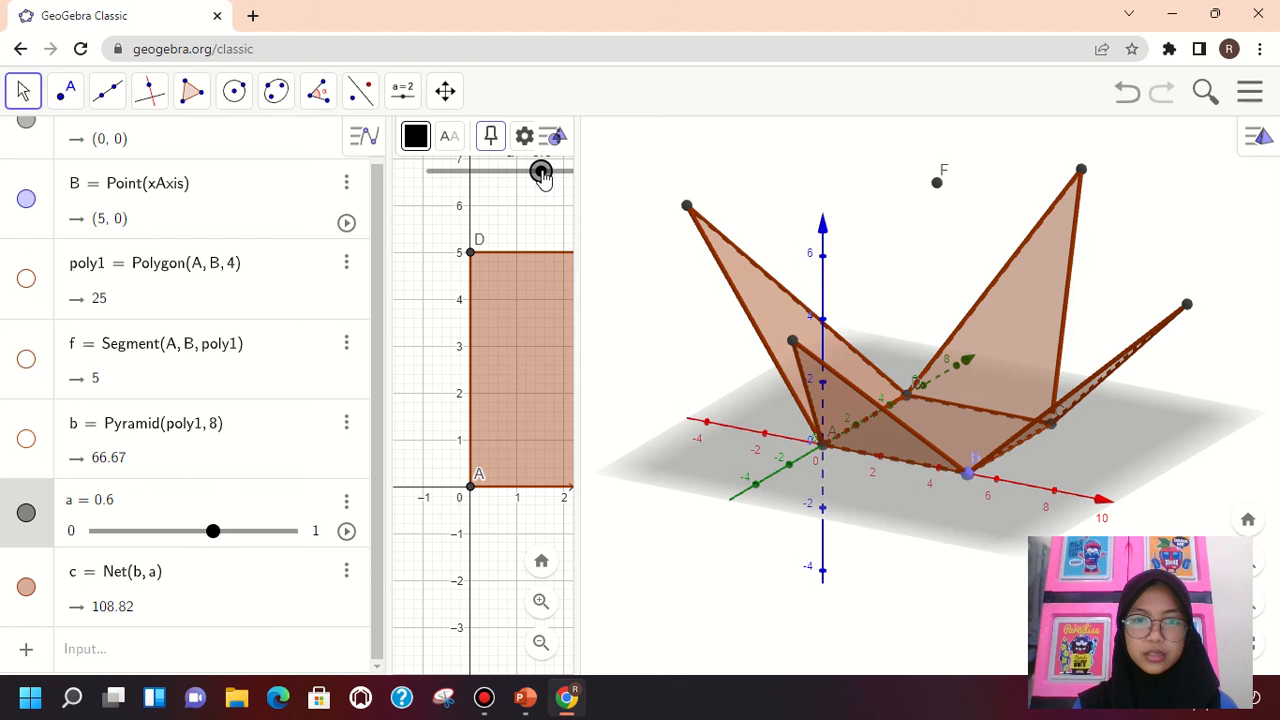
drag(540, 172, 421, 216)
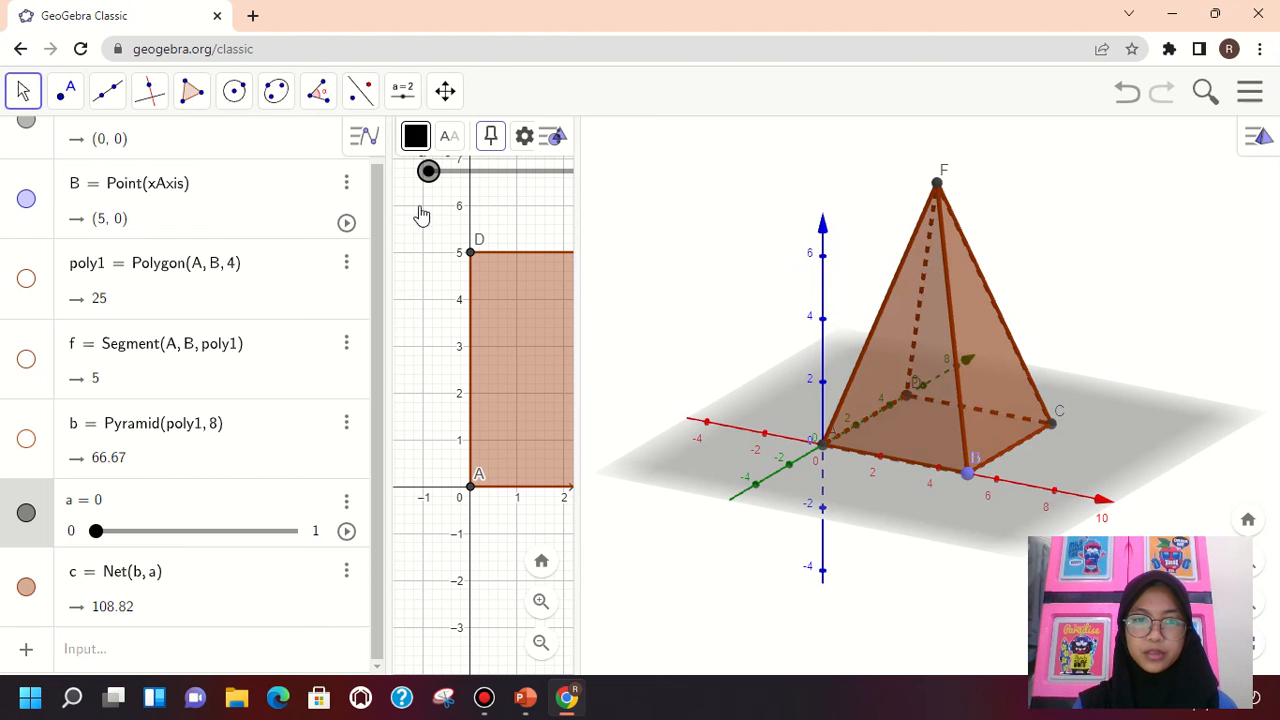
click(938, 190)
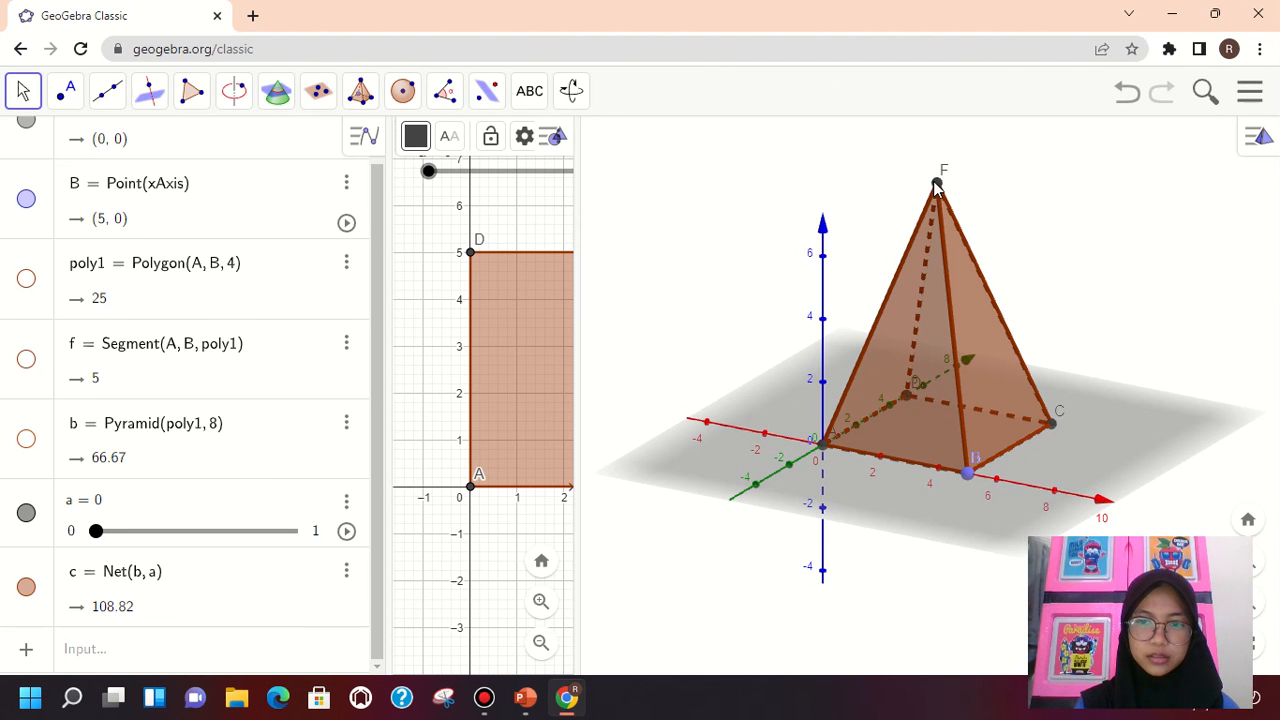
mouse_move(937, 186)
mouse_down()
mouse_move(931, 223)
mouse_move(938, 166)
mouse_move(940, 197)
mouse_up()
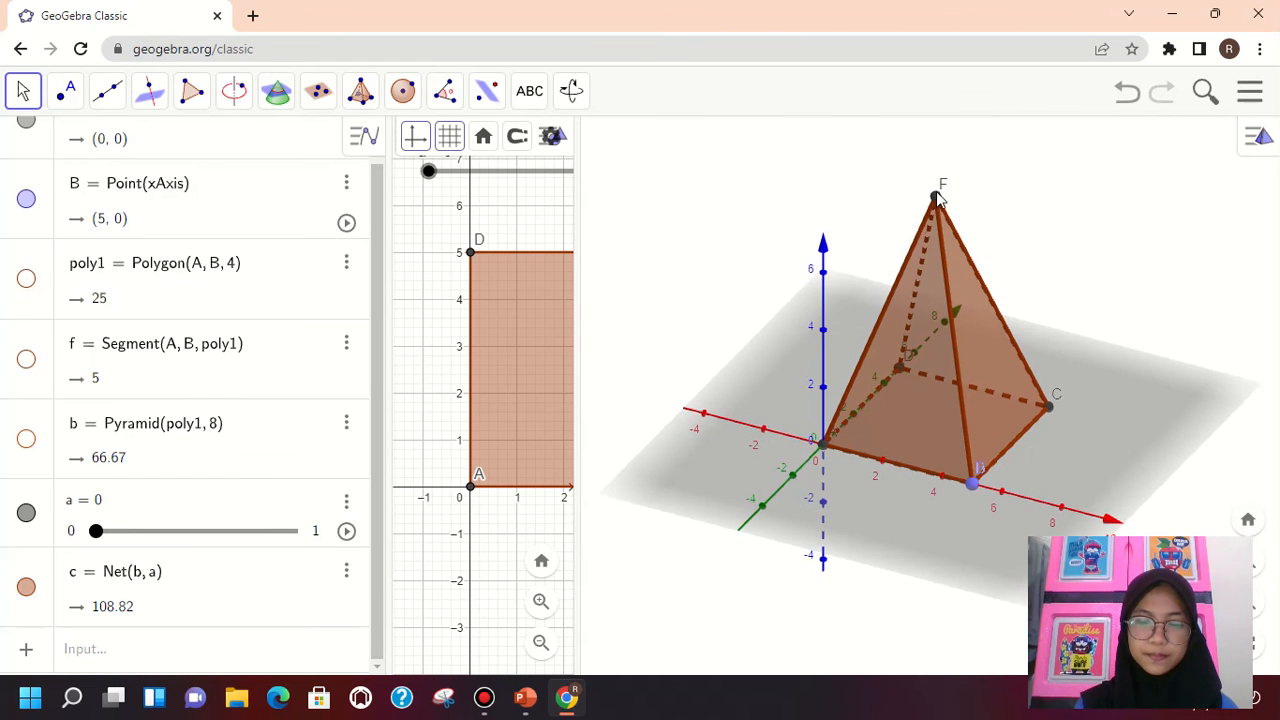
click(939, 199)
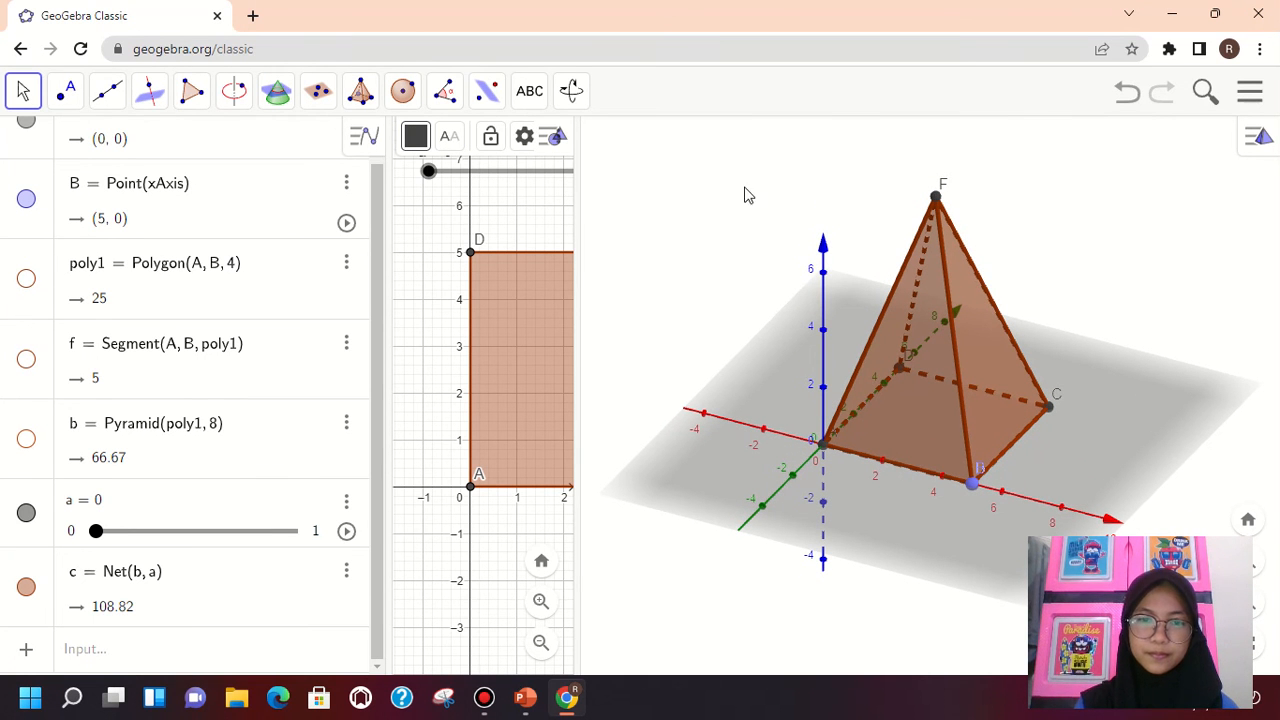
Open the settings of pyramid b and turn its Show Object option back on
click(343, 429)
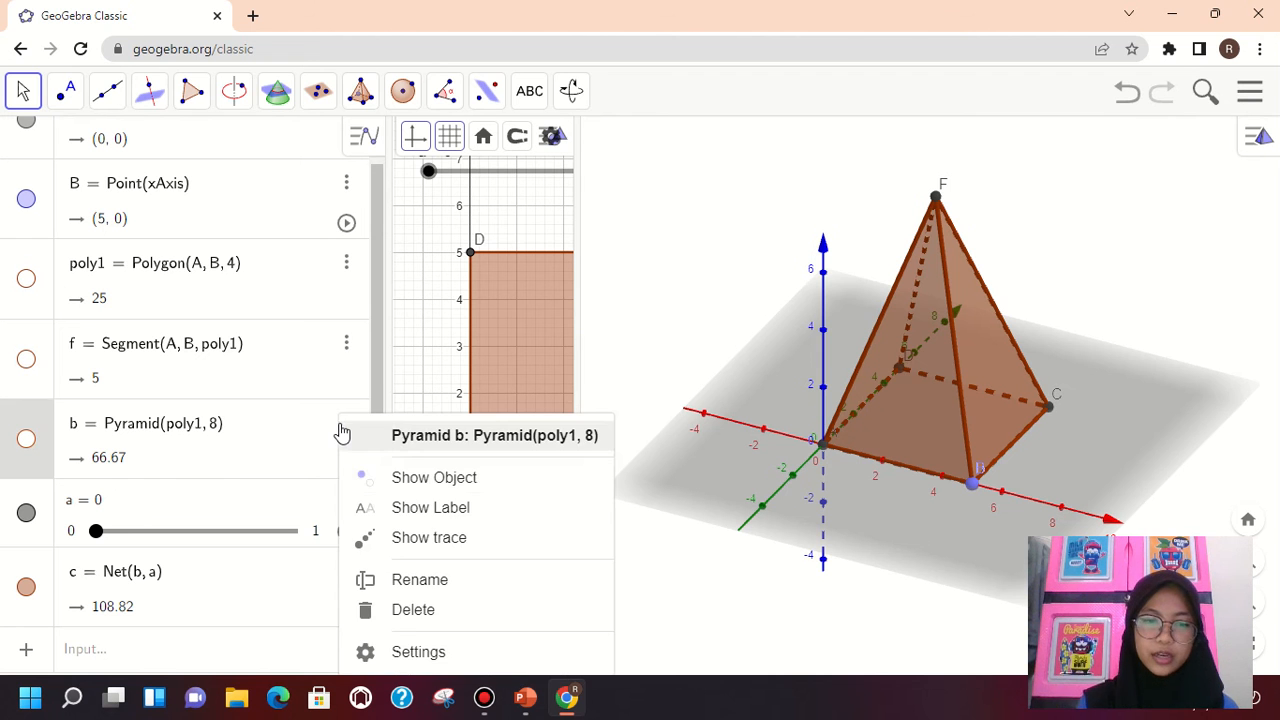
click(404, 653)
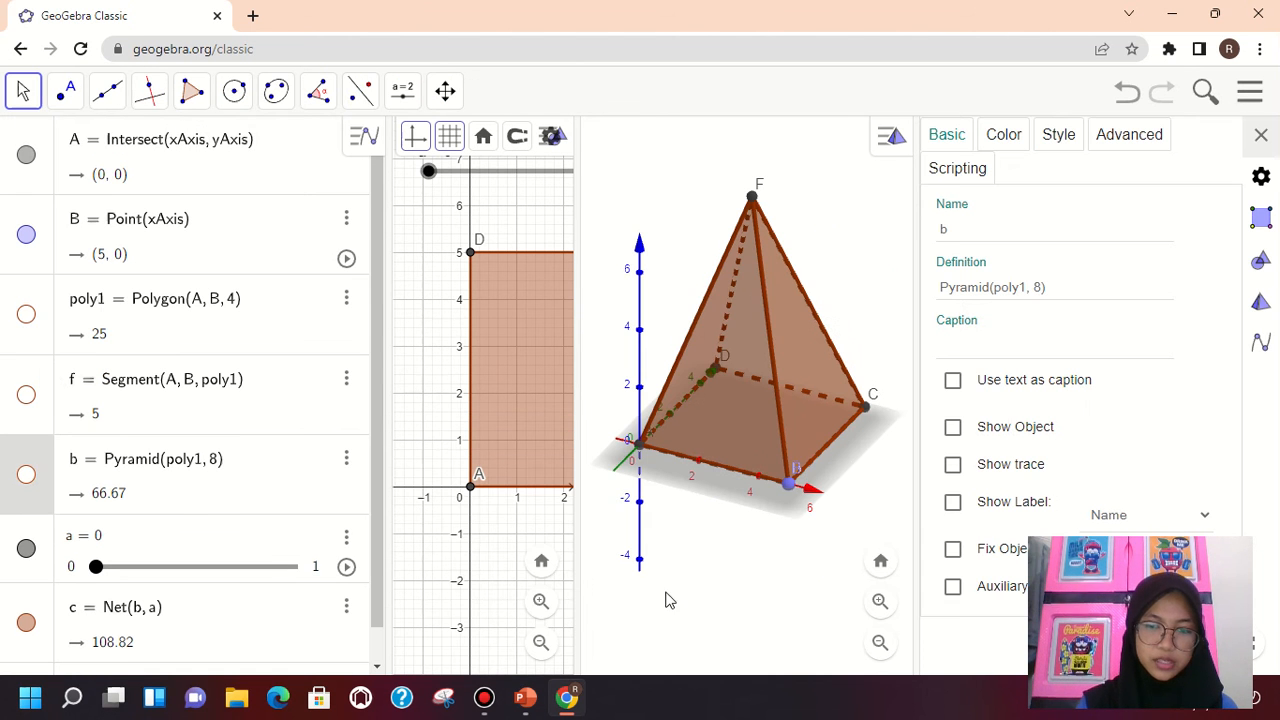
click(950, 428)
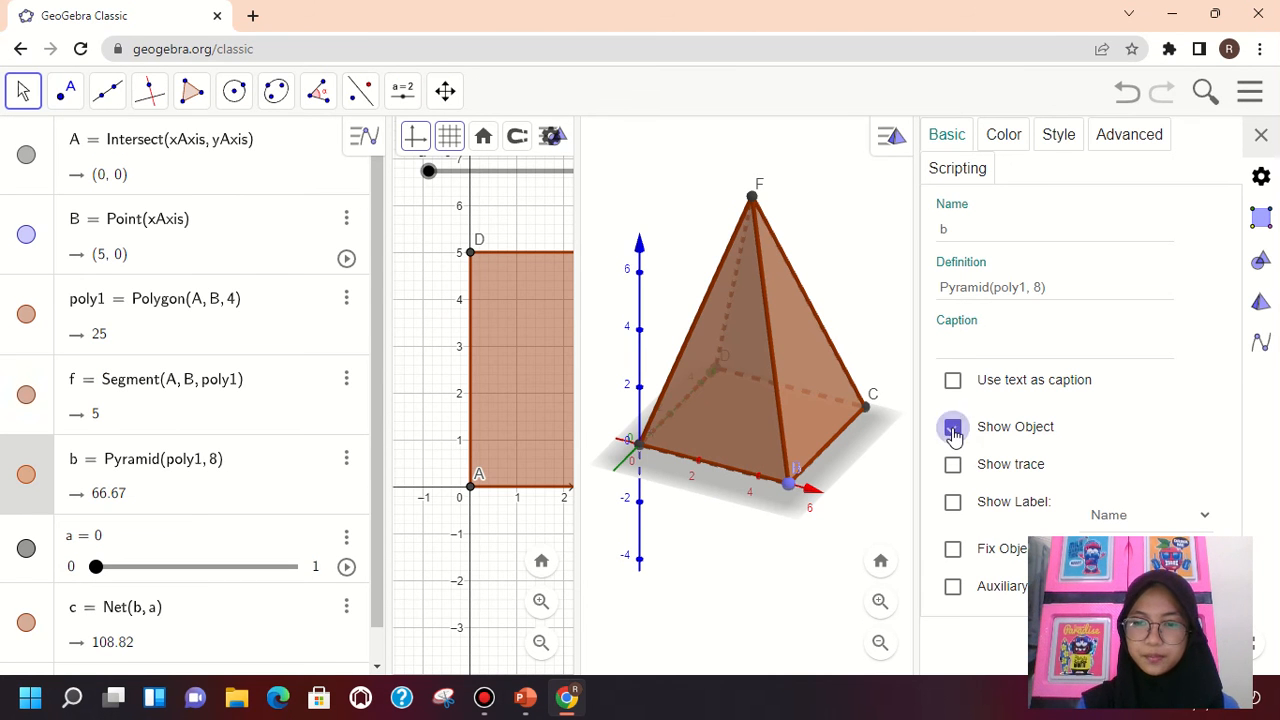
Select net point J at the apex, turn off its Show Object option, and close the settings
click(754, 201)
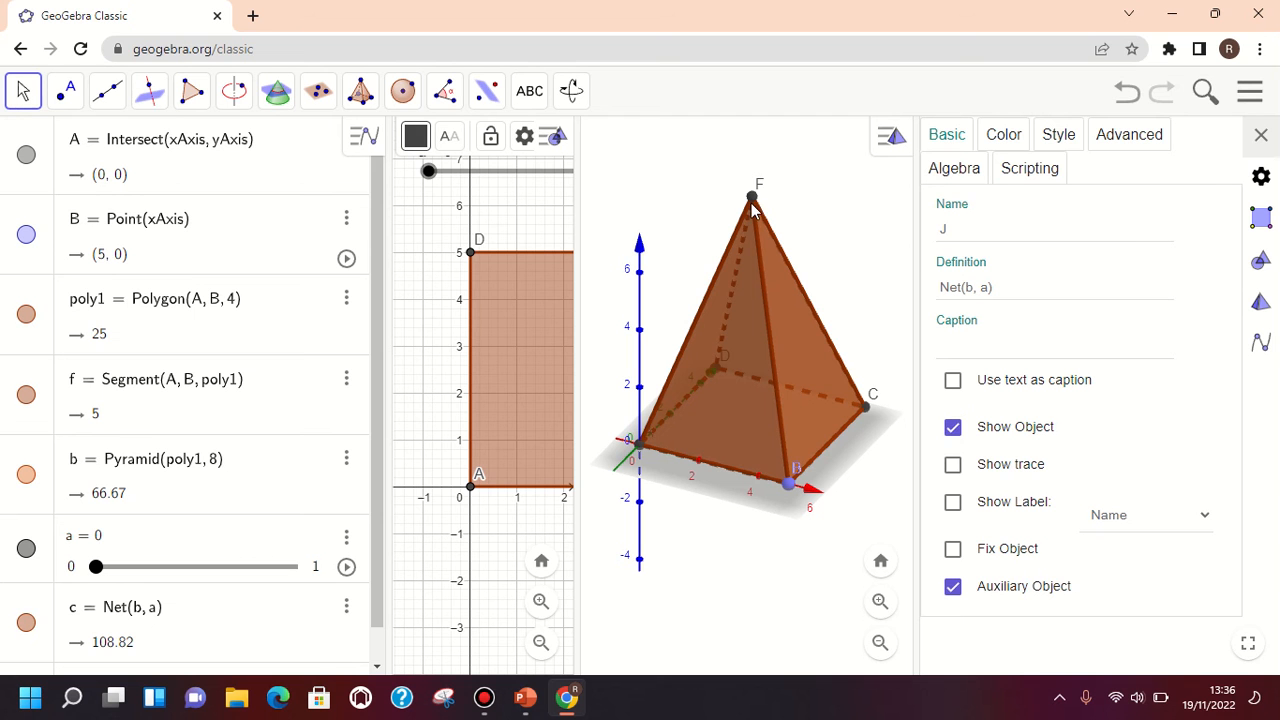
click(952, 430)
click(1261, 136)
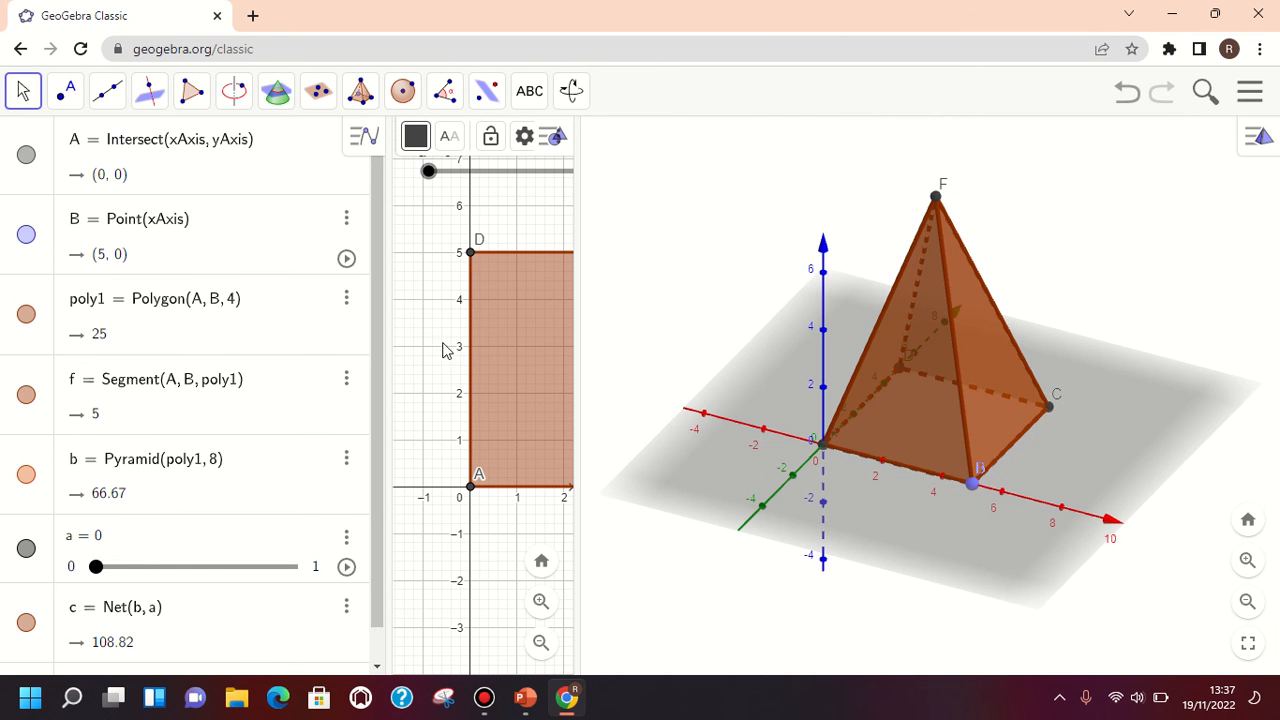
Narrow the 2D Graphics view and try slider a at 0.09 before returning it to 0
drag(578, 387, 451, 352)
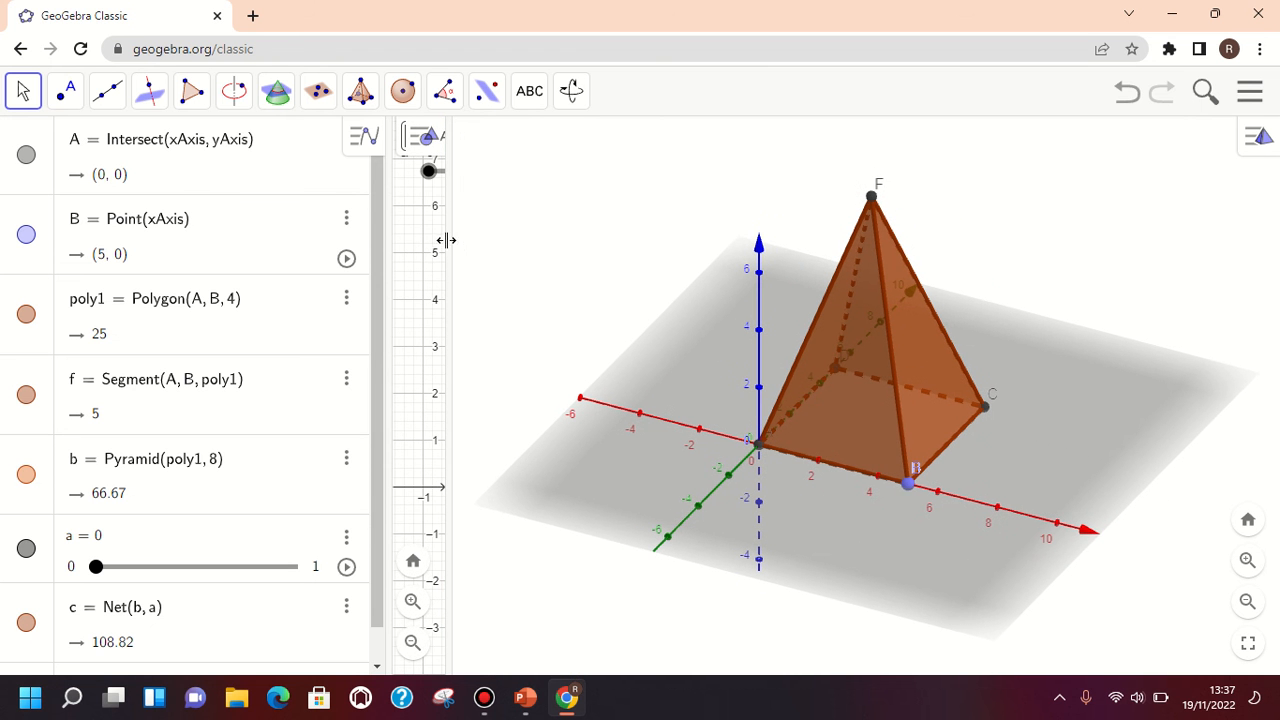
click(425, 178)
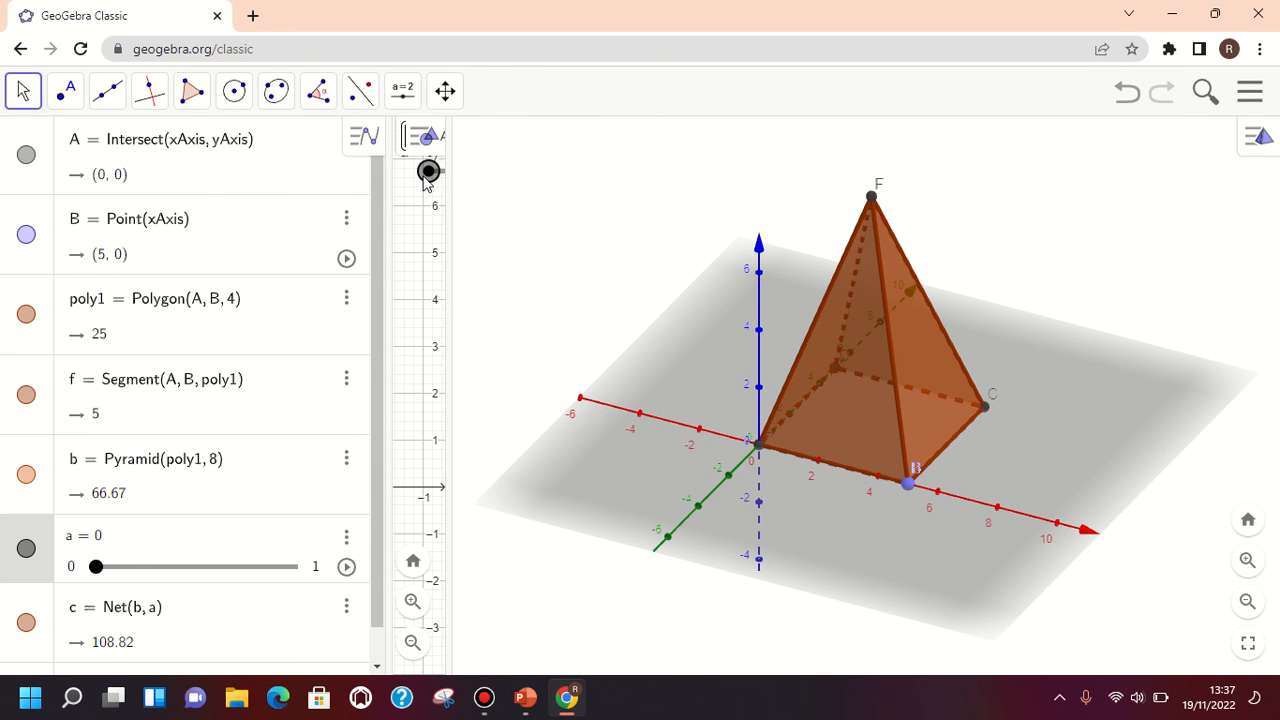
drag(430, 180, 505, 203)
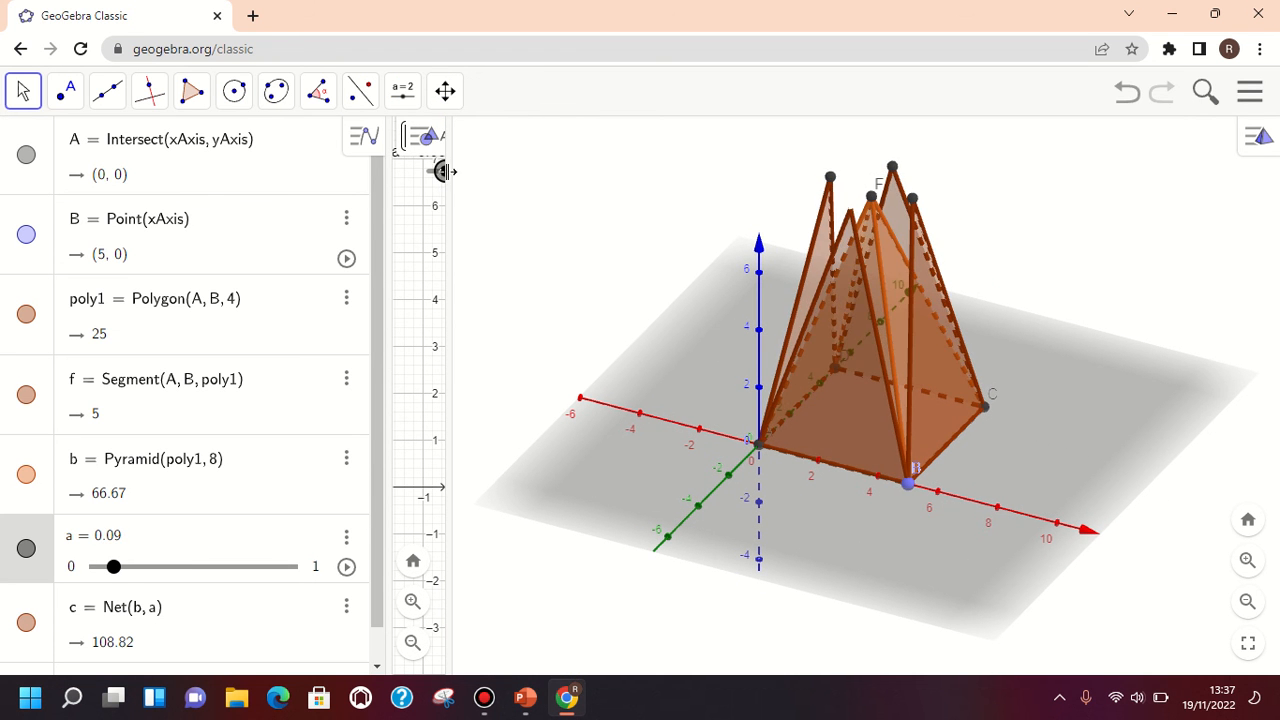
drag(443, 171, 416, 177)
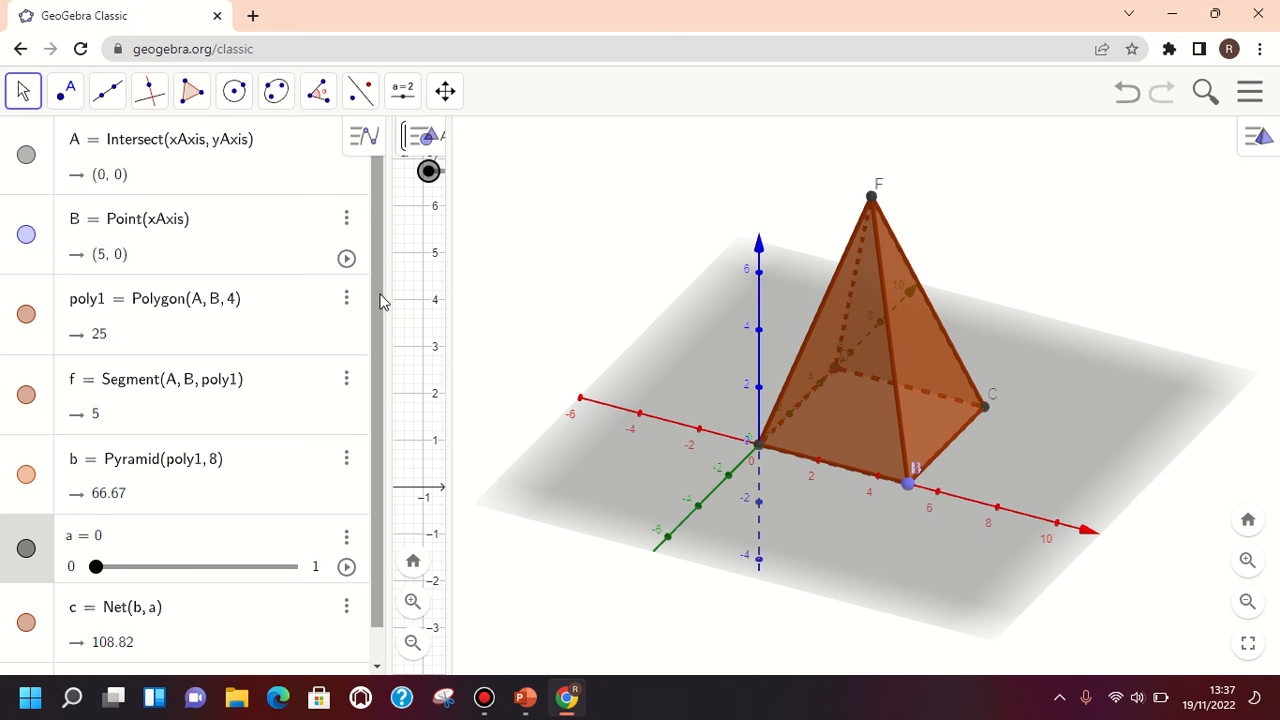
Shrink the Algebra view to widen the 2D Graphics view, and set slider a to 1 to unfold the net
drag(386, 297, 491, 360)
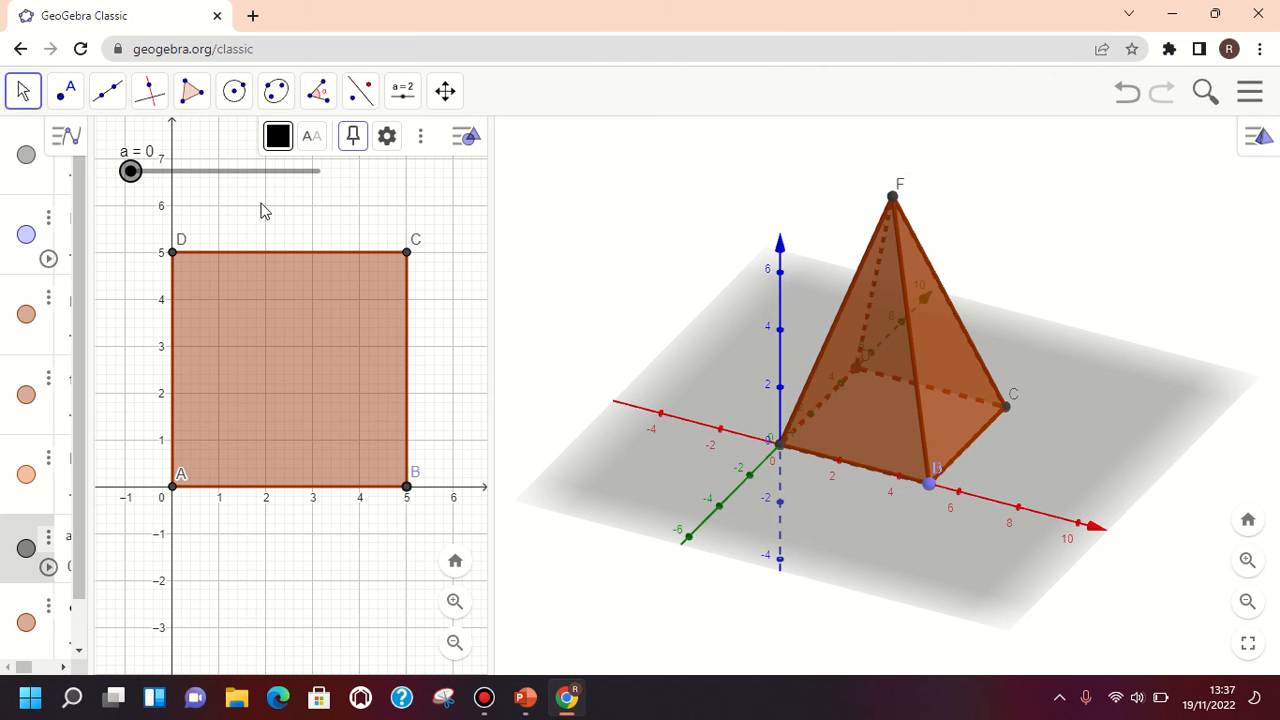
drag(131, 172, 323, 220)
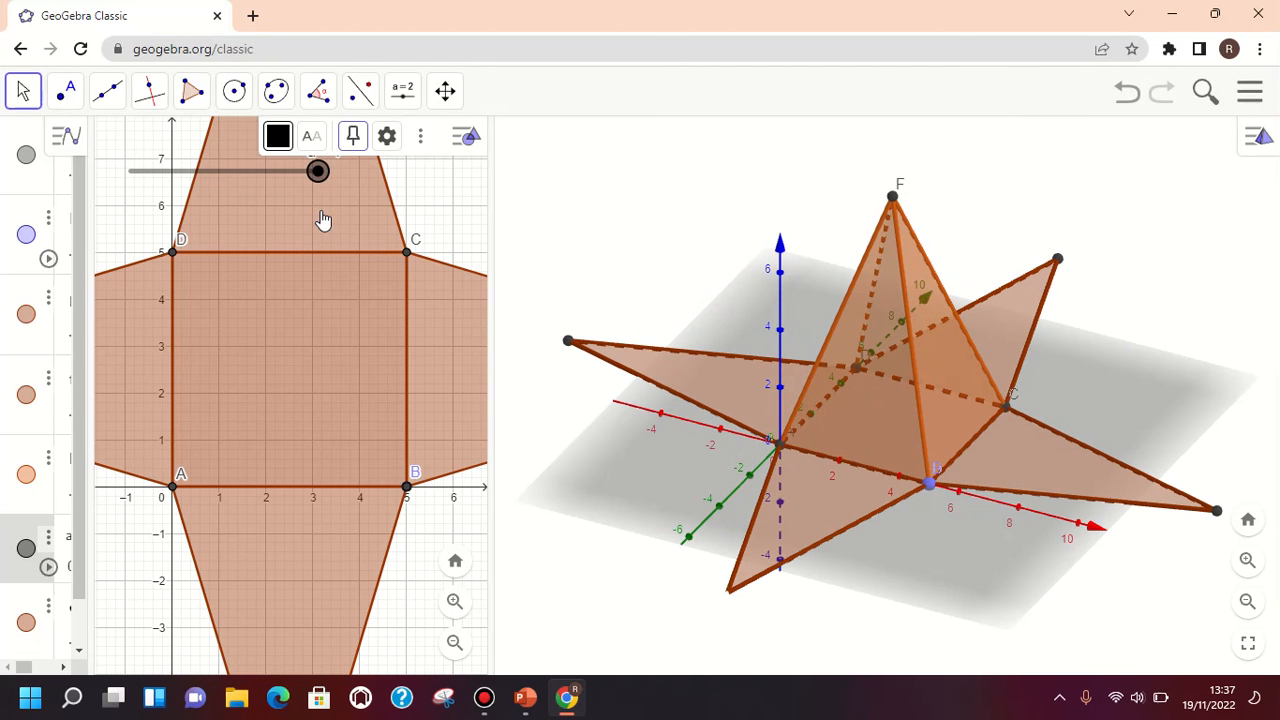
Rename the pyramid's apex point F to T in its settings and close them
right_click(893, 199)
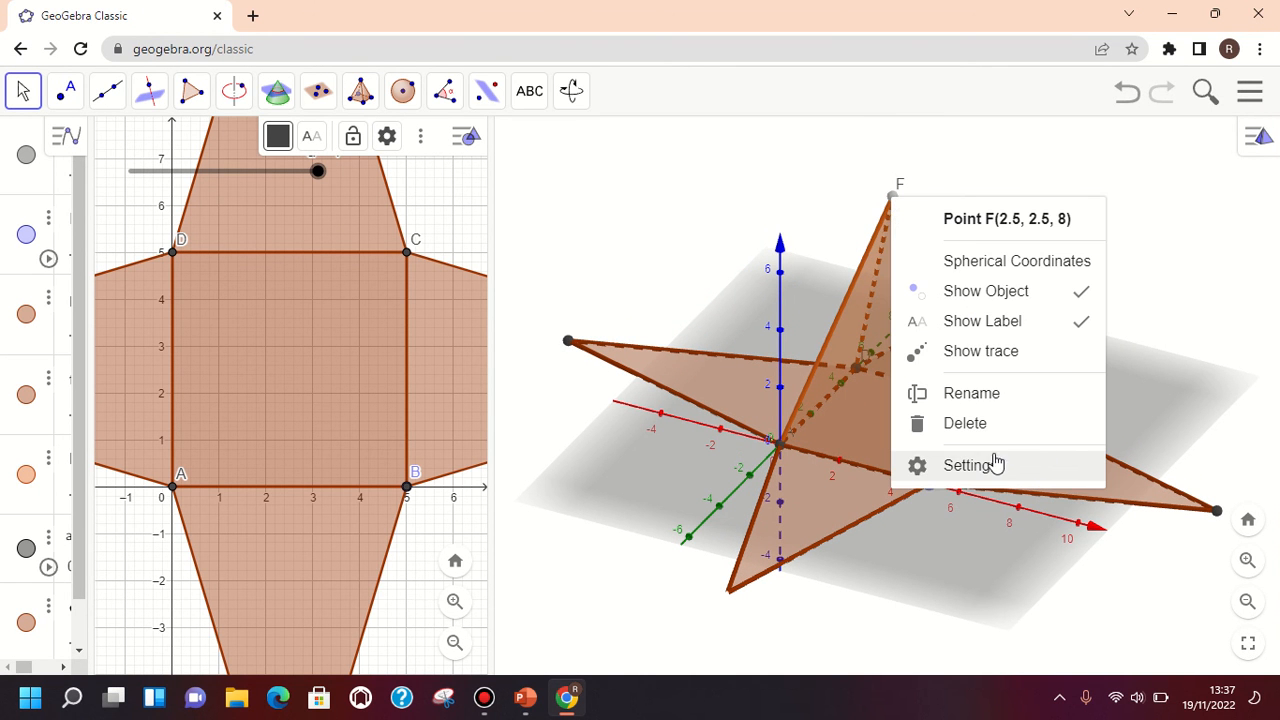
click(966, 465)
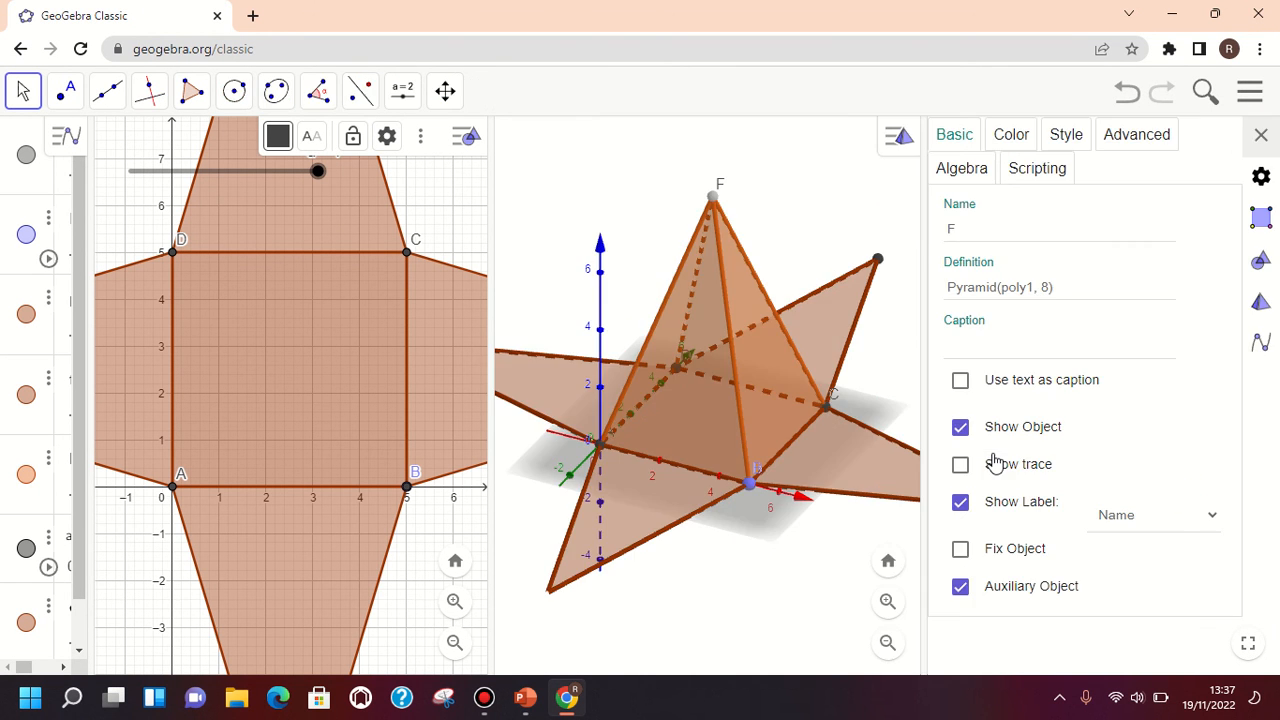
click(969, 228)
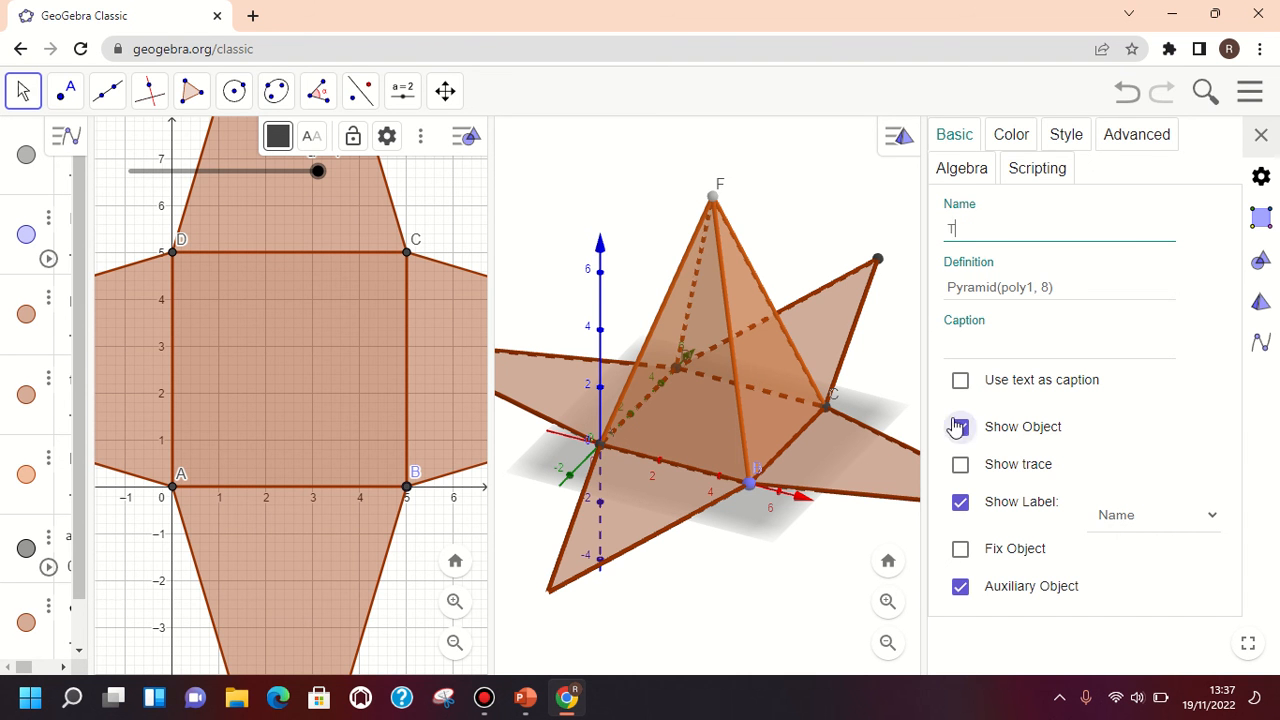
click(1259, 134)
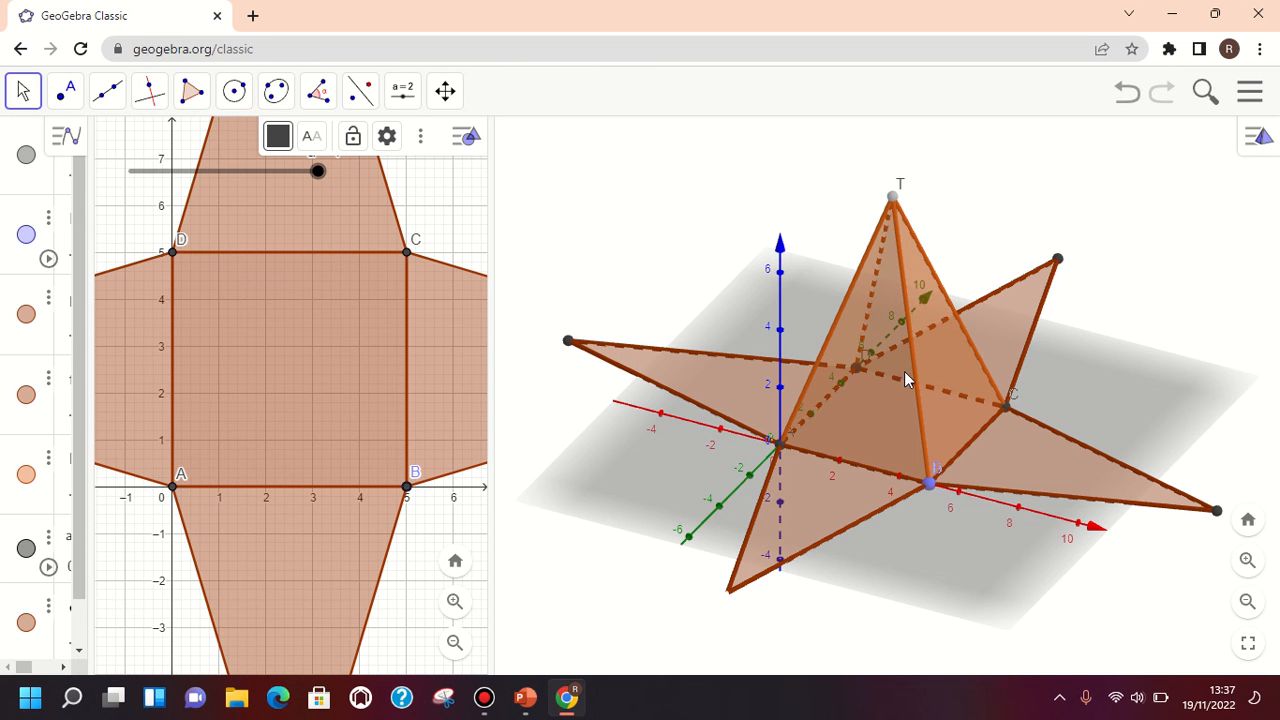
Select the pyramid's front face above edge AB, try green and blue, and set its colour to light purple
click(882, 404)
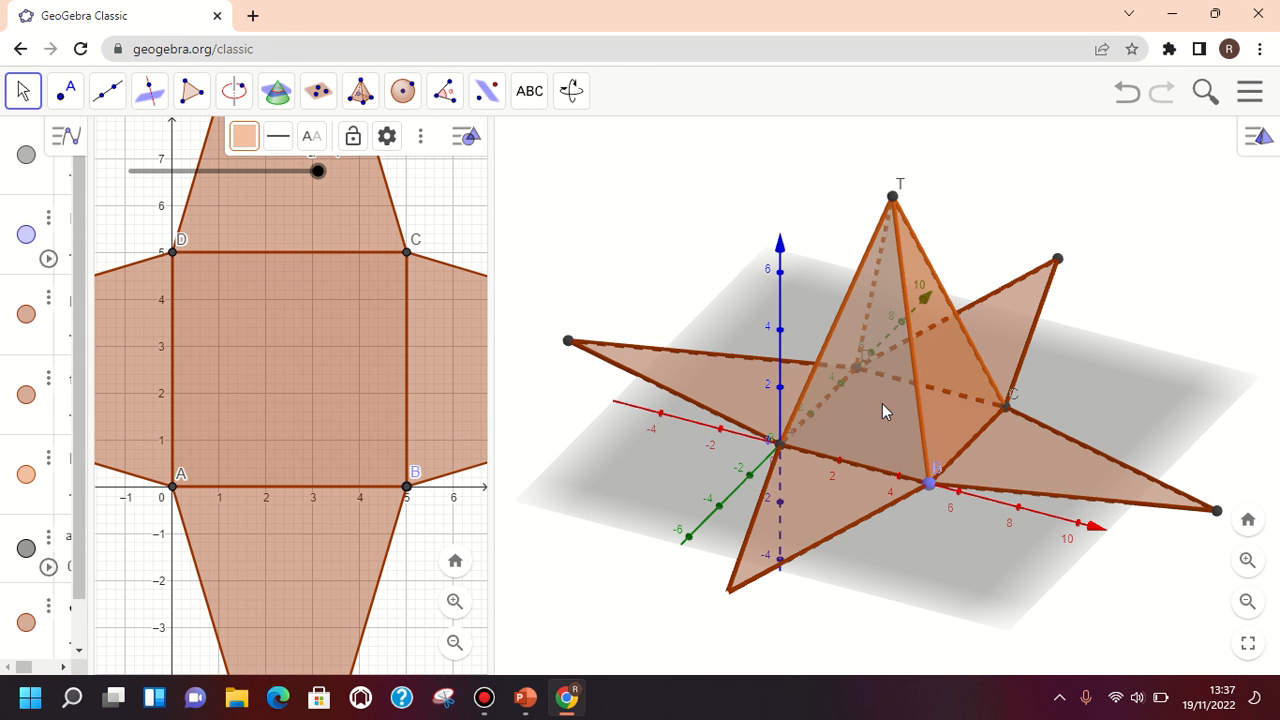
click(1258, 138)
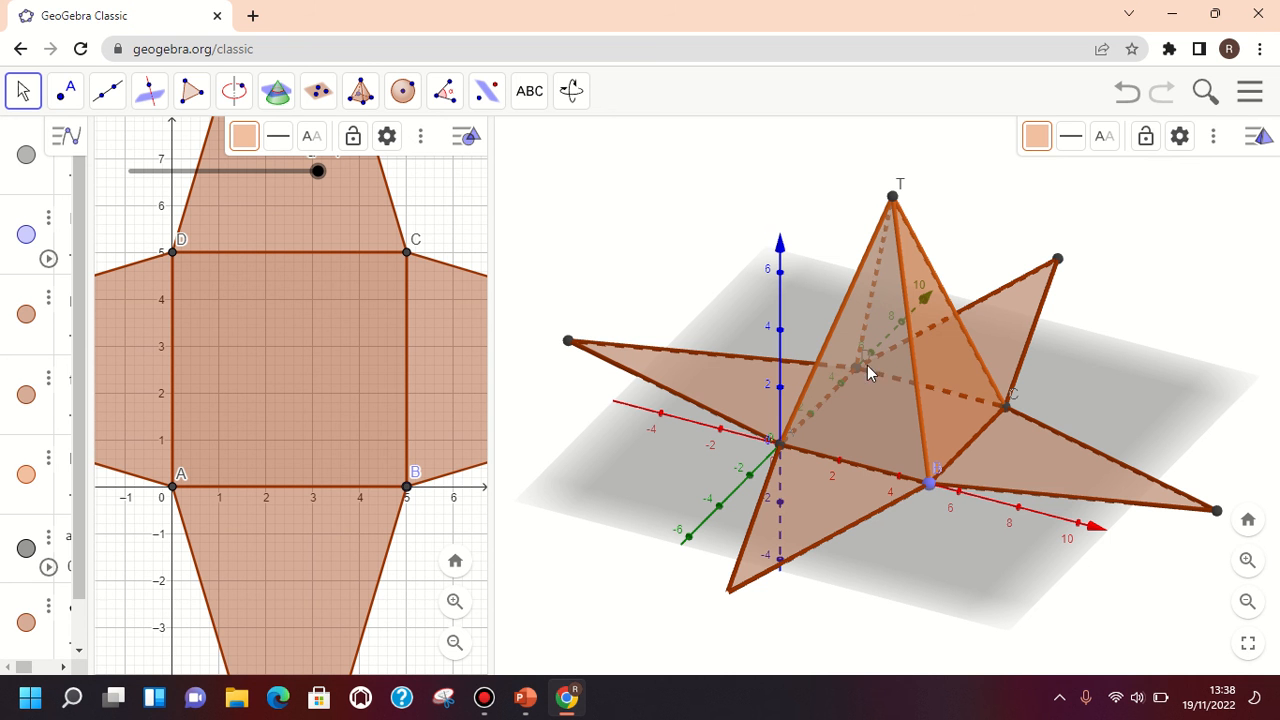
click(707, 381)
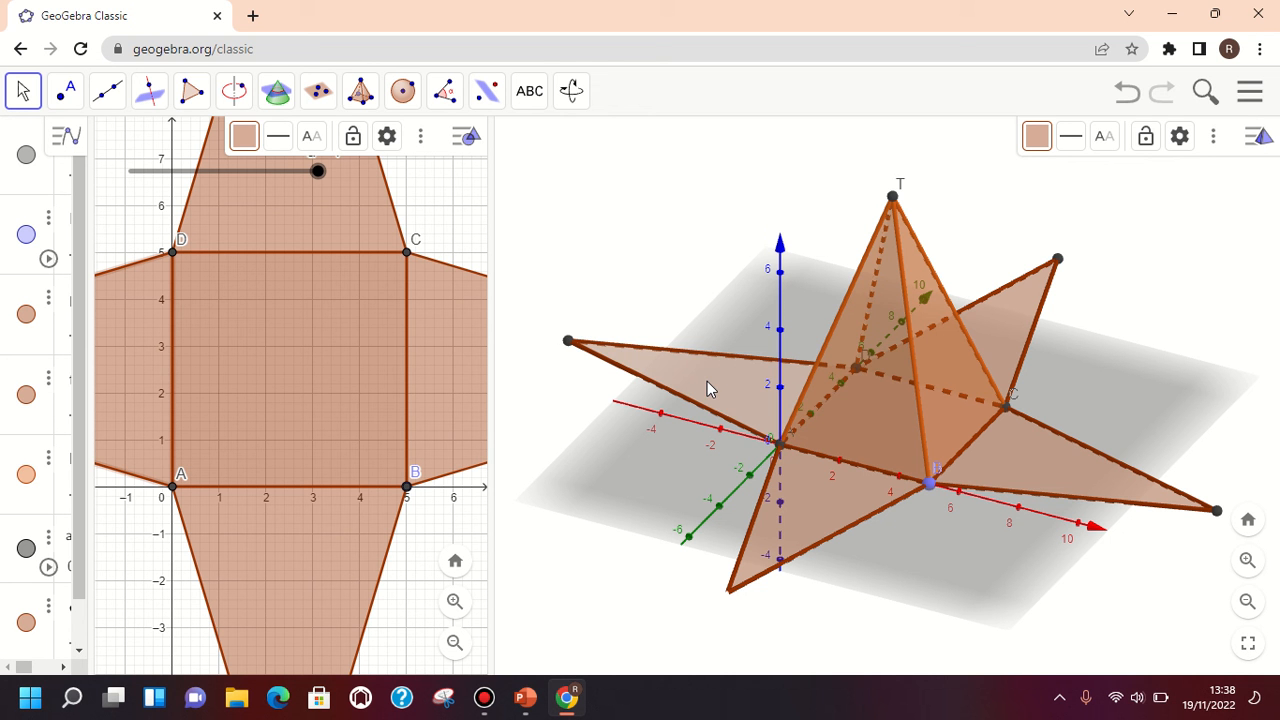
click(889, 413)
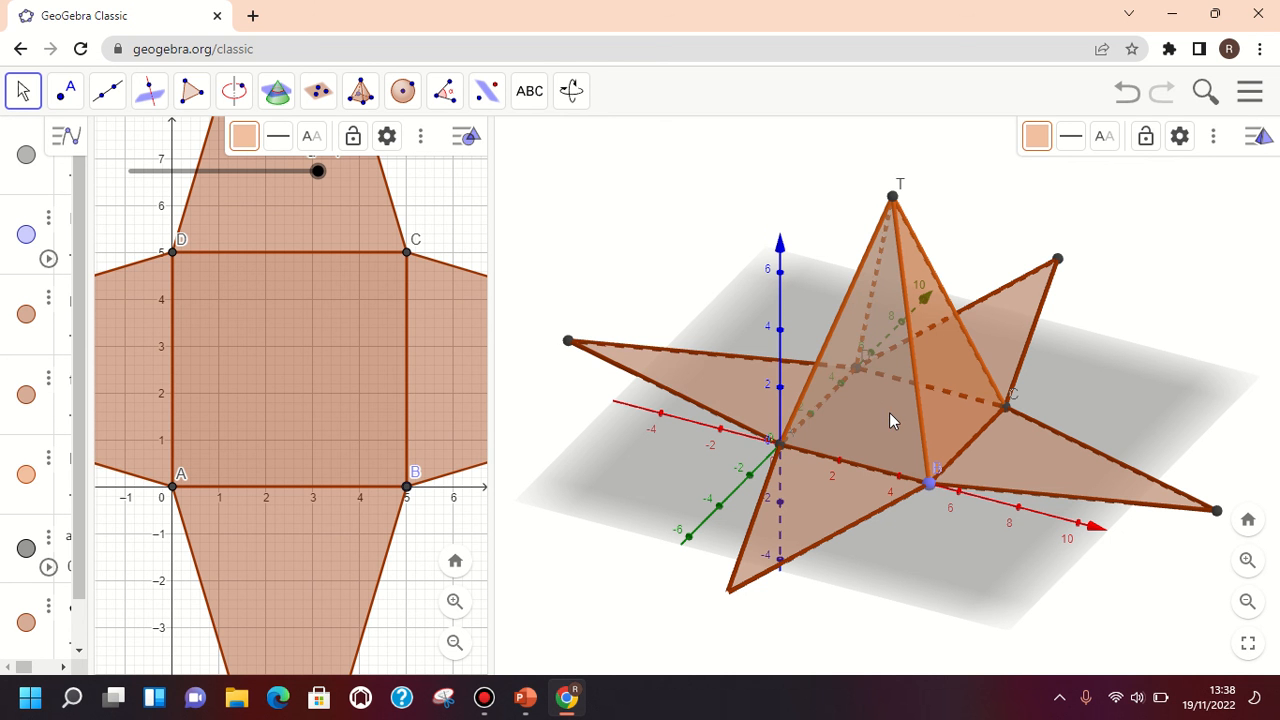
click(1037, 138)
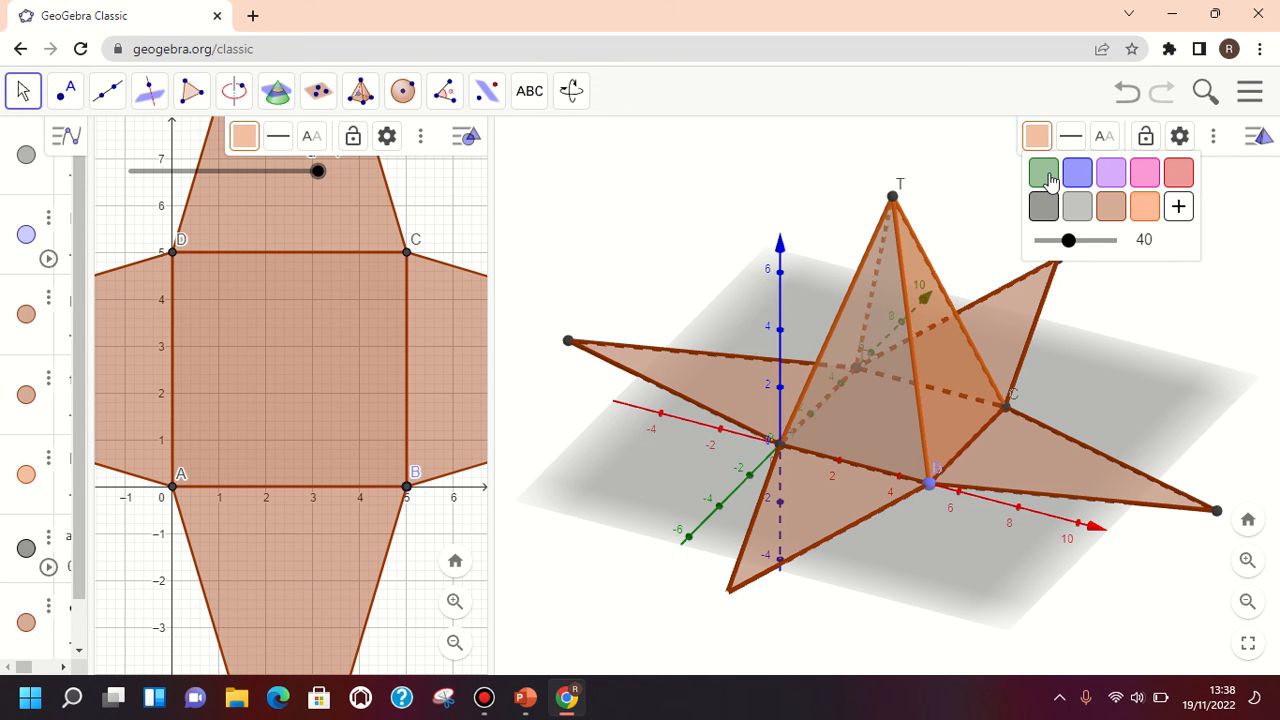
click(1045, 176)
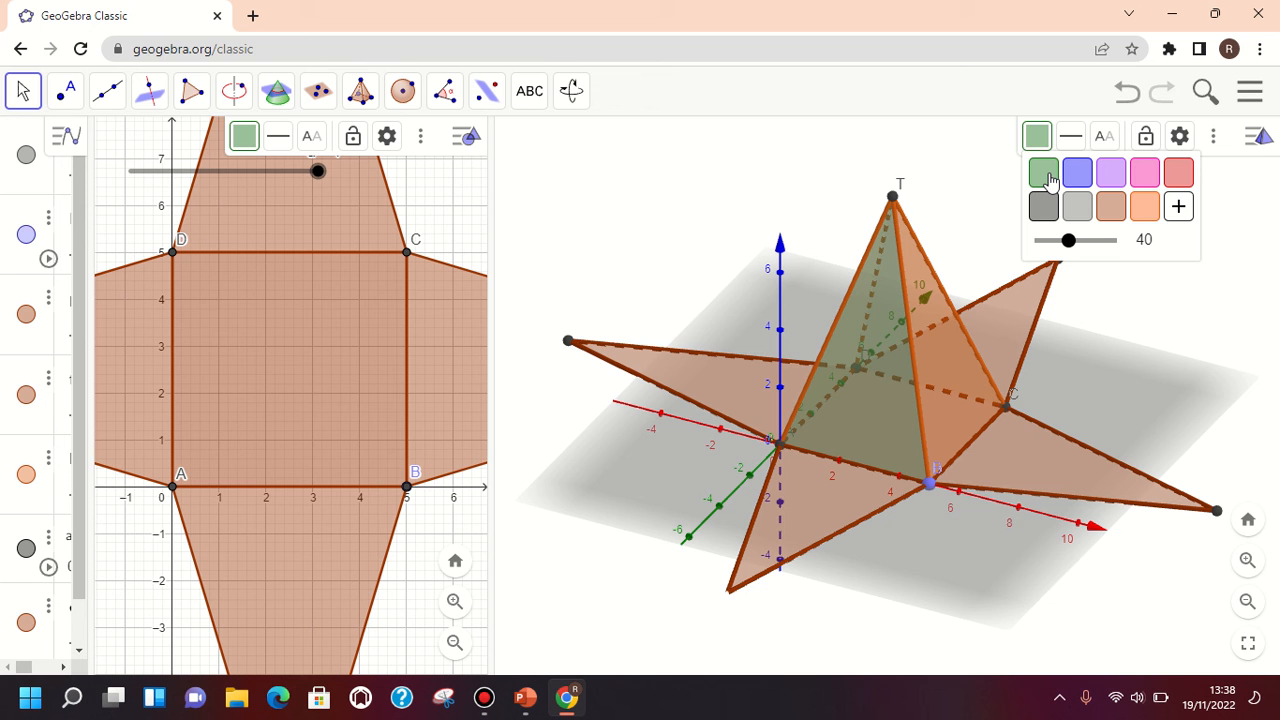
click(1074, 182)
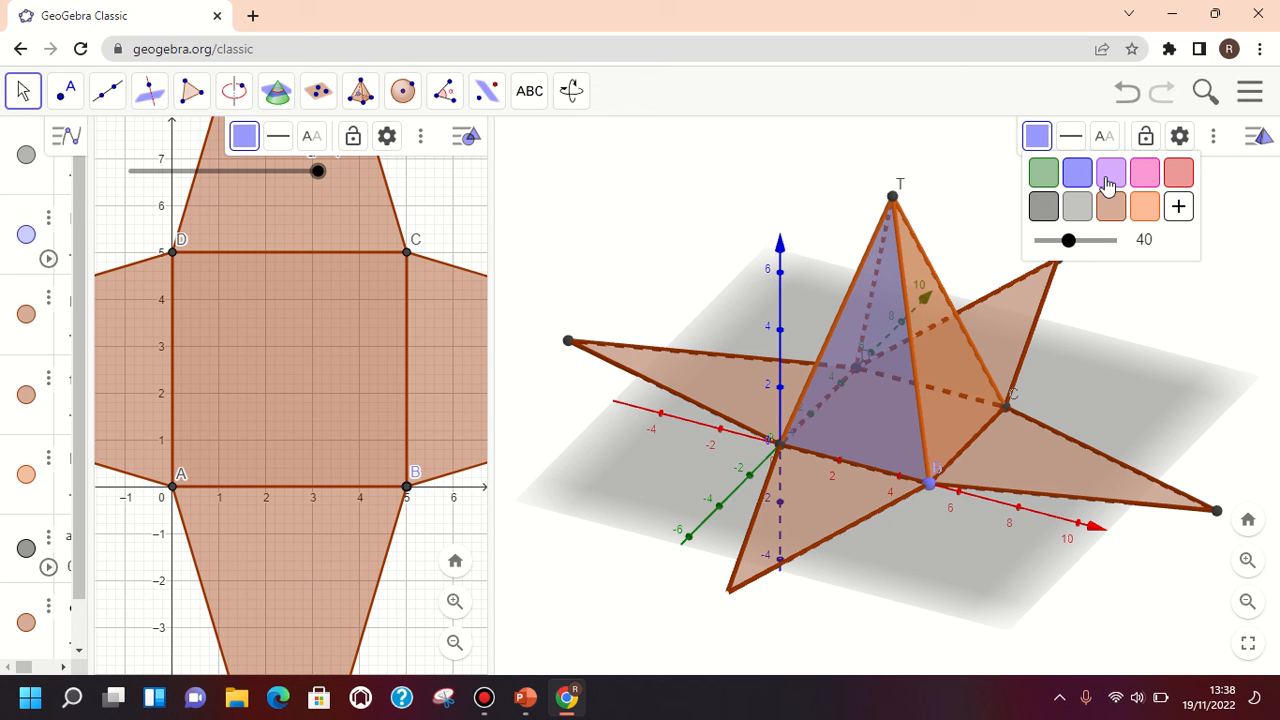
click(1108, 184)
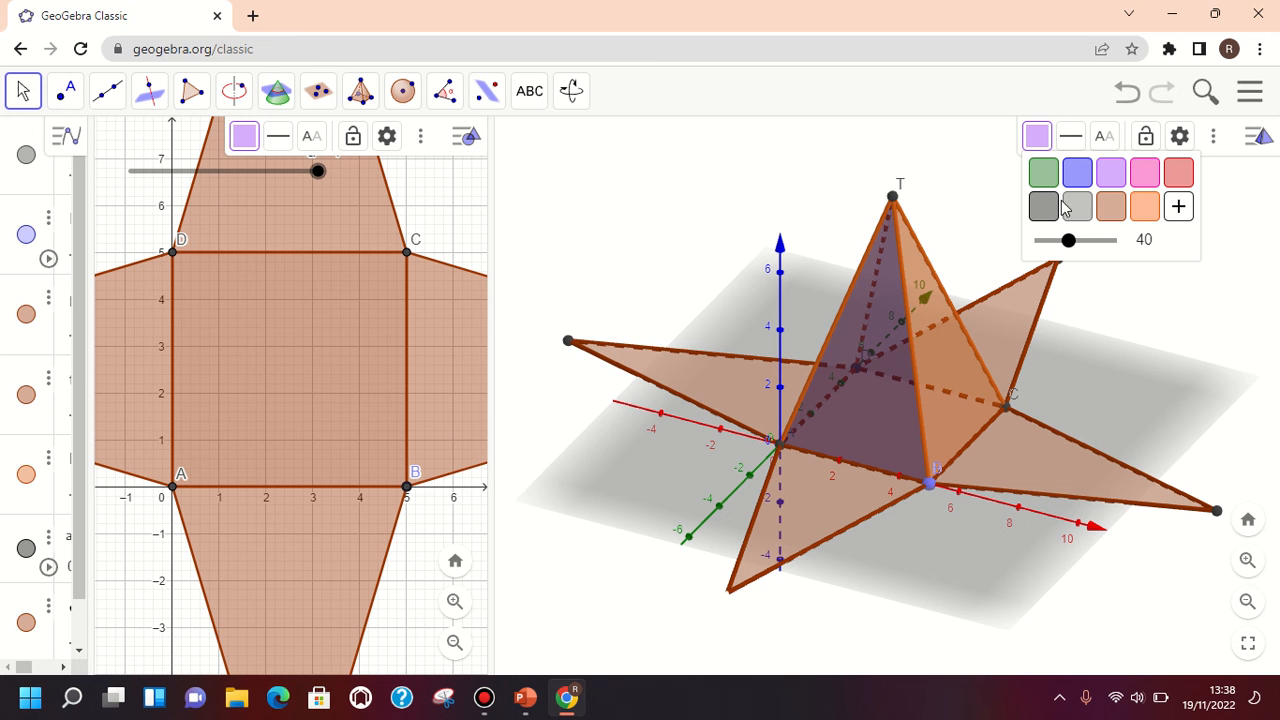
click(955, 231)
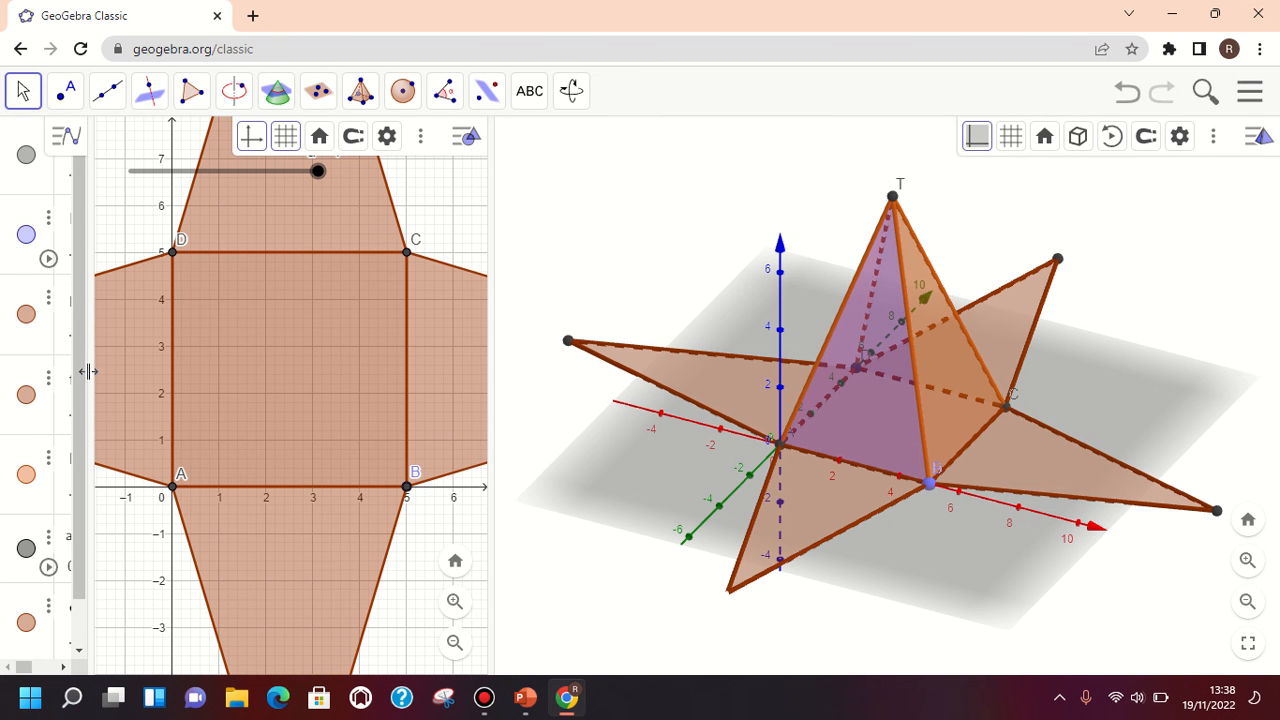
Review the object definitions and the available solid tools, and collapse the Algebra view to a narrow strip
drag(83, 372, 355, 401)
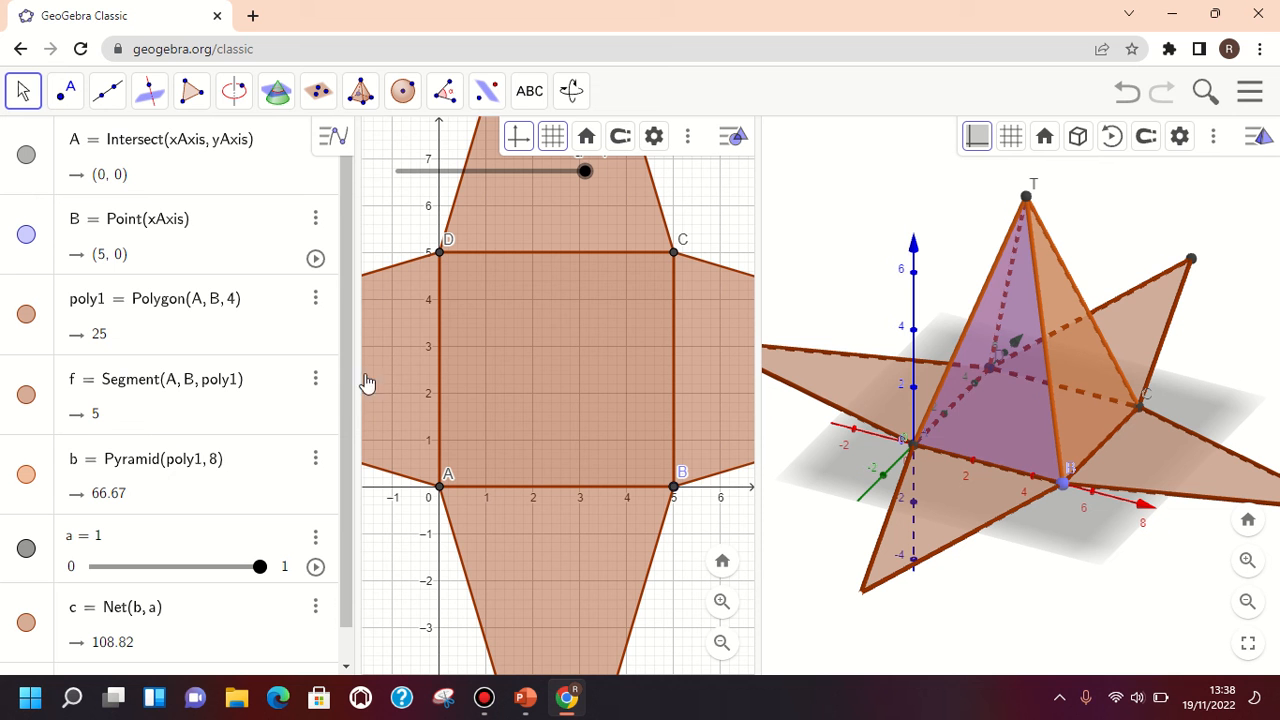
click(362, 95)
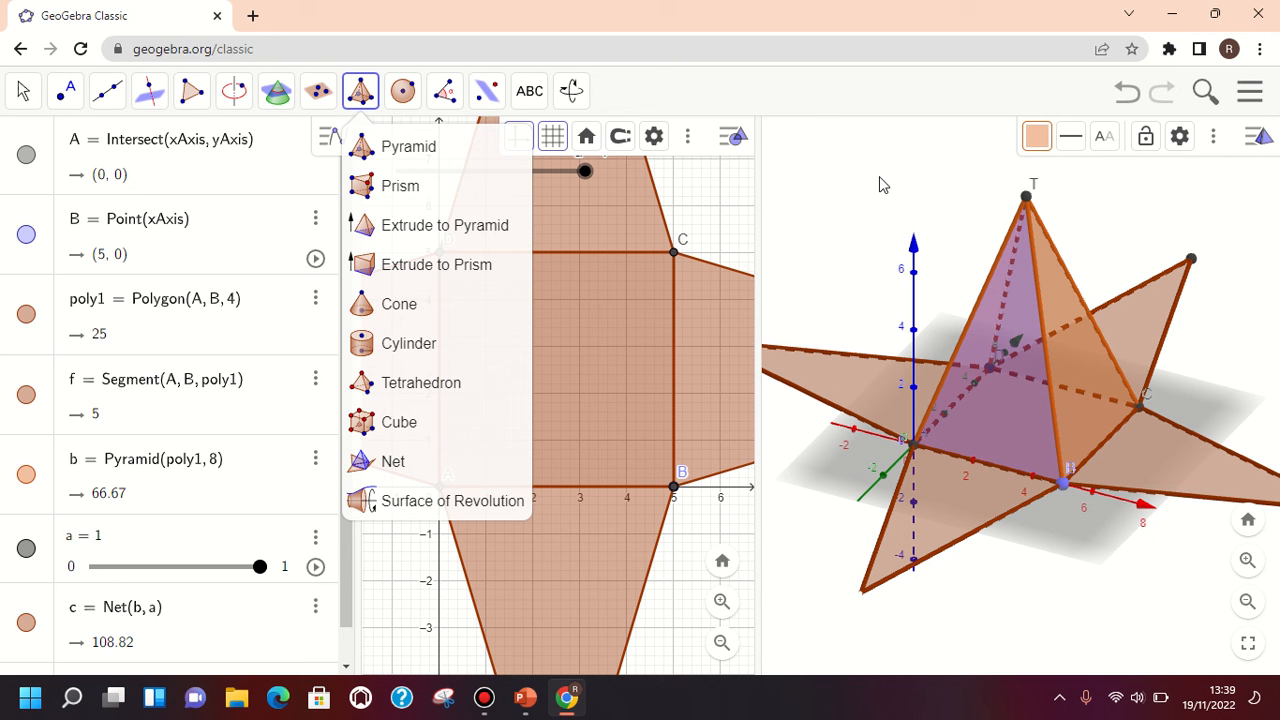
click(812, 306)
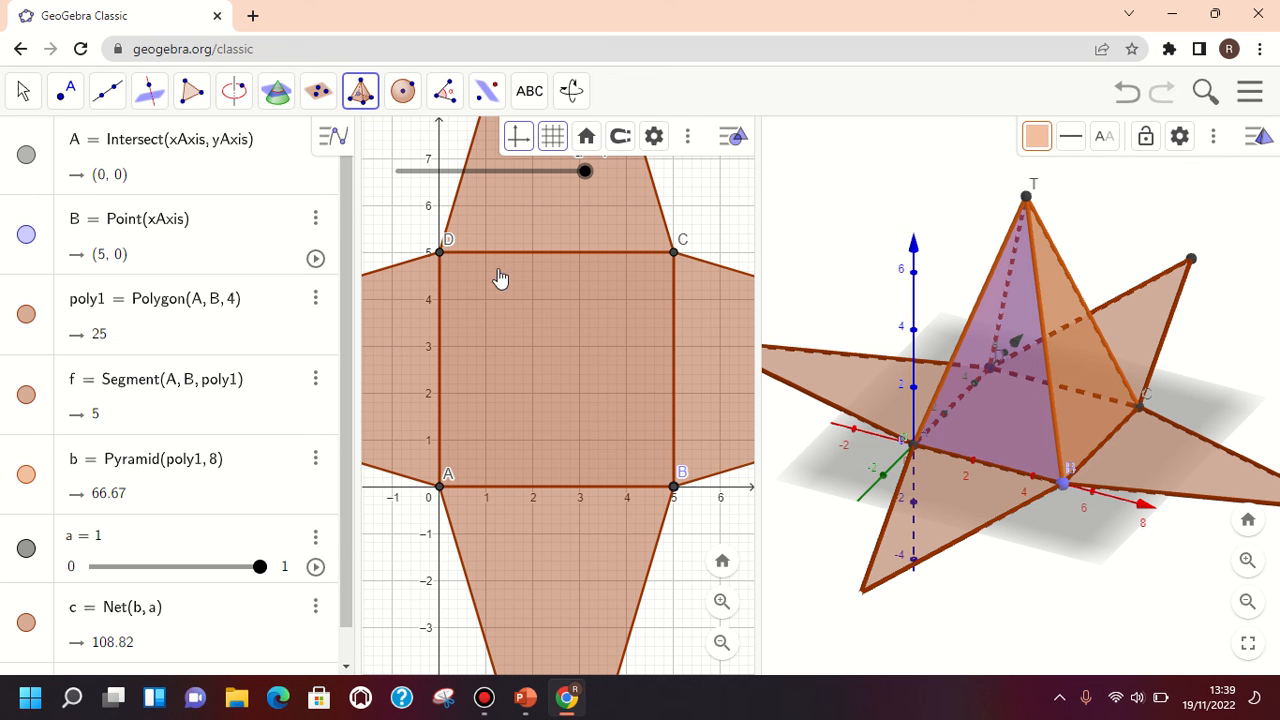
drag(358, 329, 22, 308)
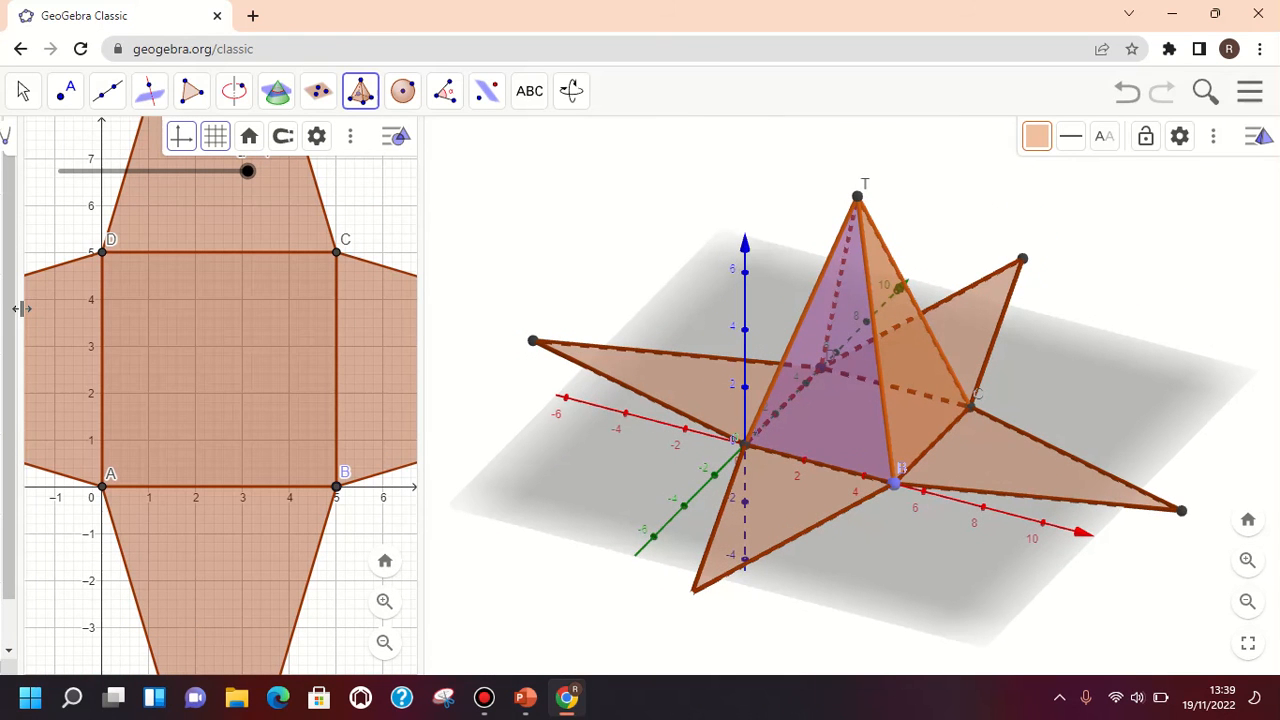
mouse_move(423, 6)
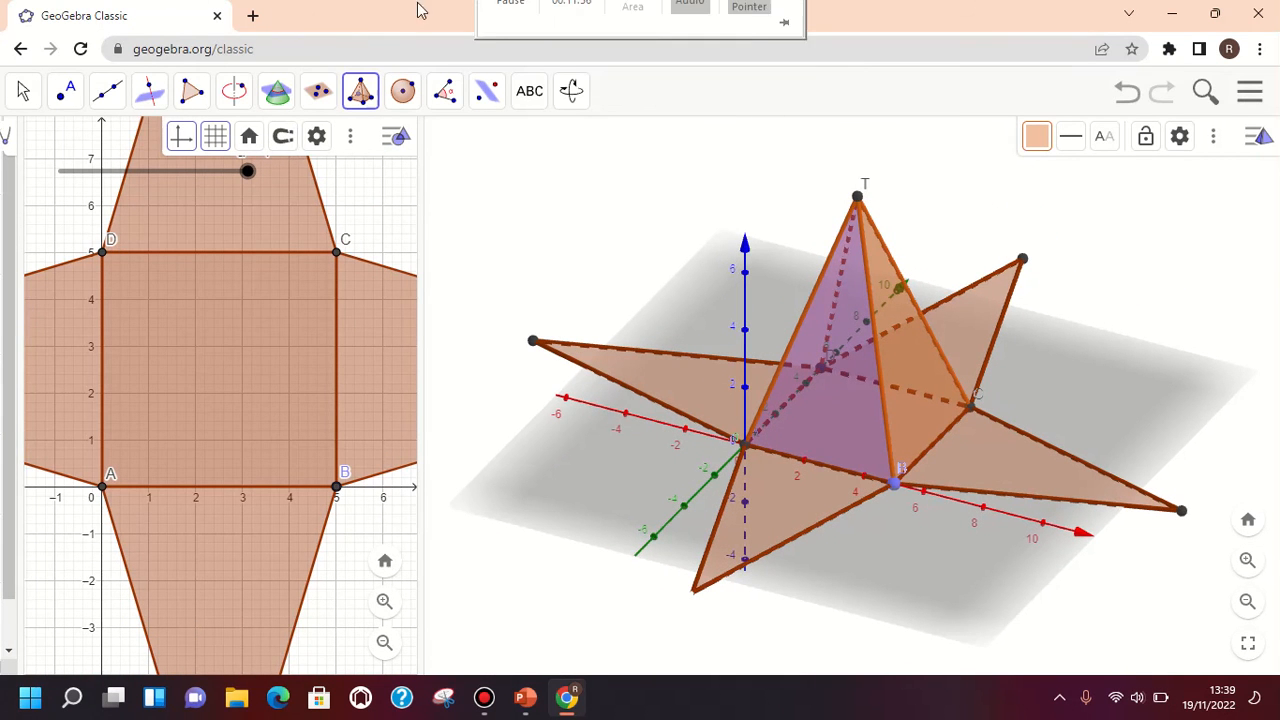